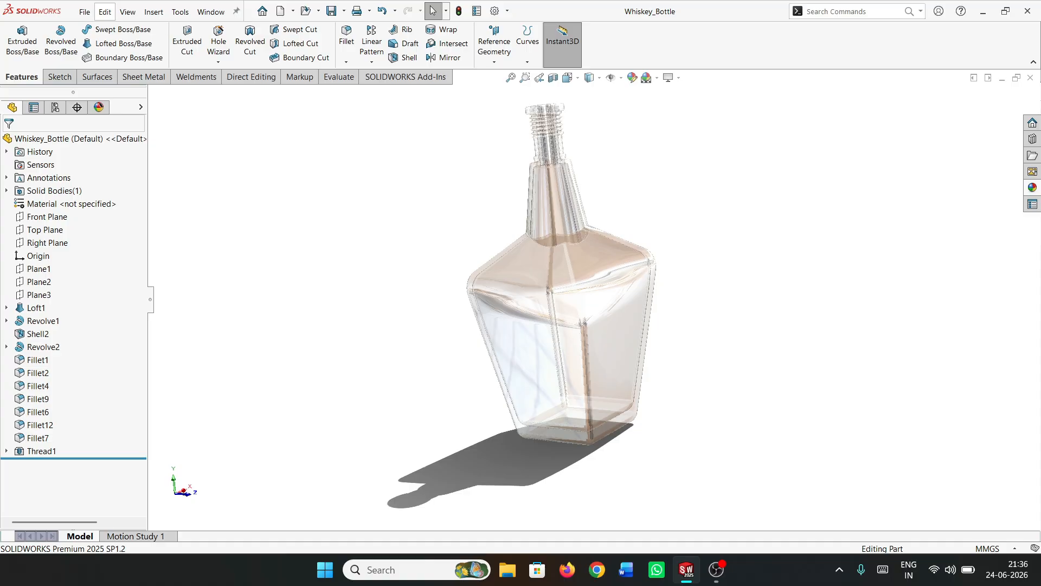
# Create a new part document
pyautogui.click(84, 12)
pyautogui.click(105, 32)
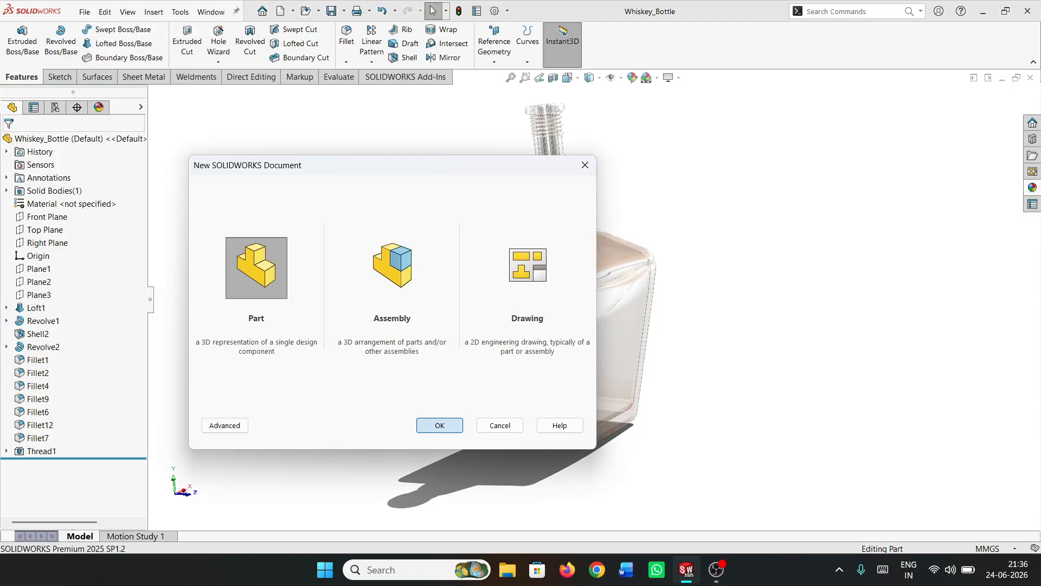
pyautogui.click(439, 425)
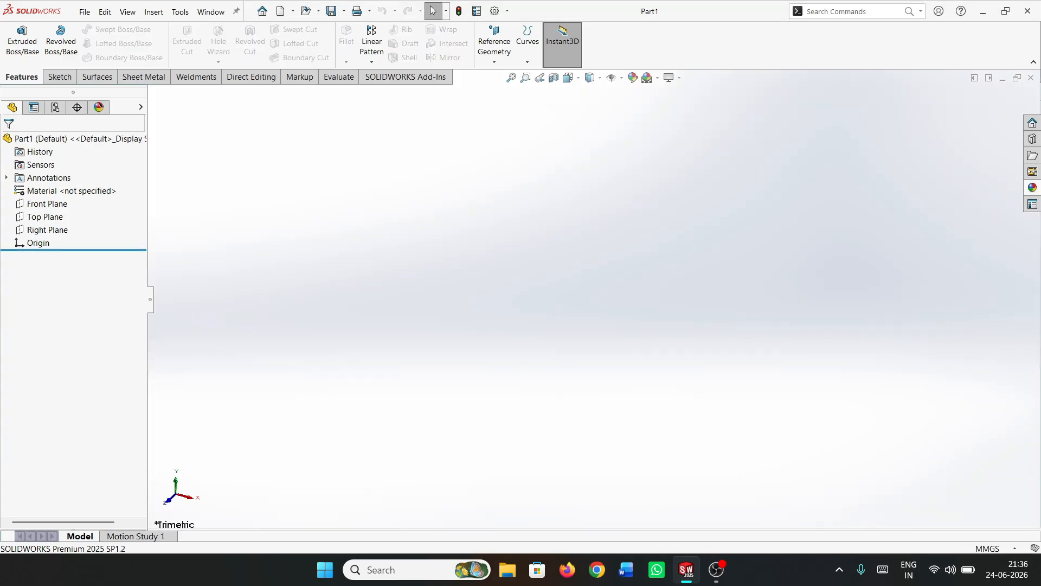
# Sketch a center rectangle about 67 mm square on the Top Plane, centred on the origin
pyautogui.click(45, 216)
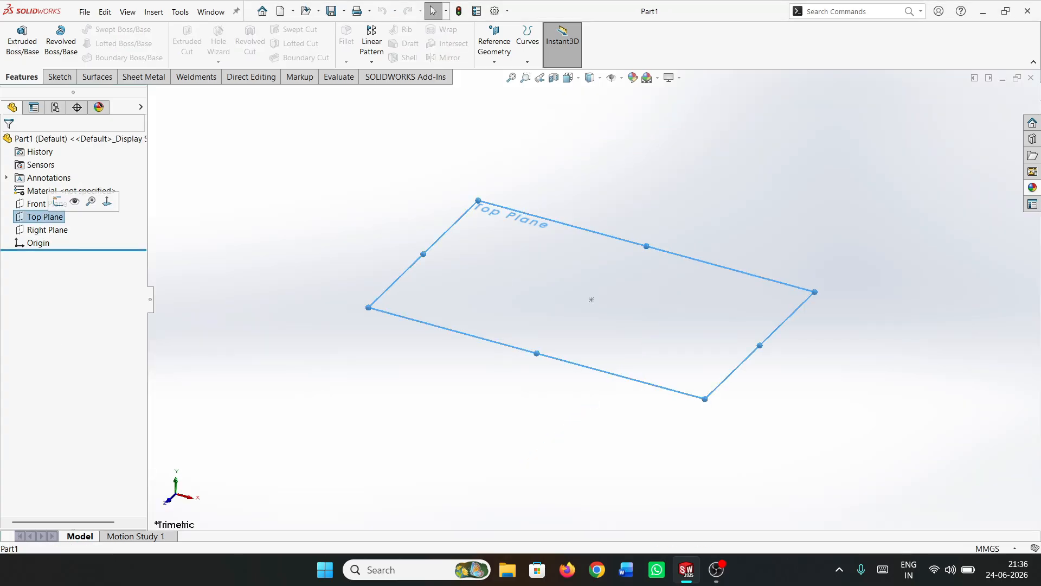
pyautogui.click(90, 201)
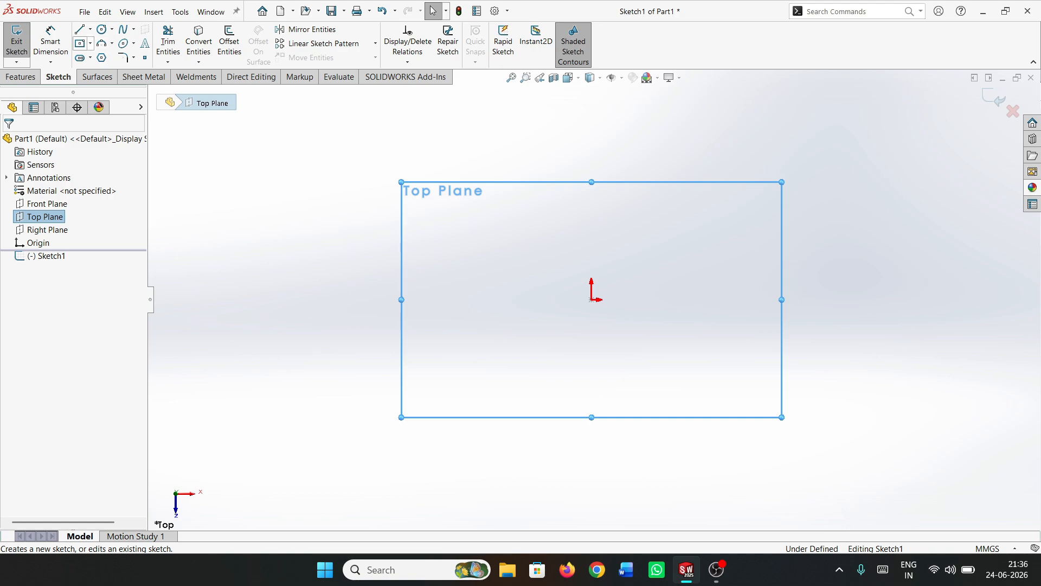
pyautogui.click(80, 44)
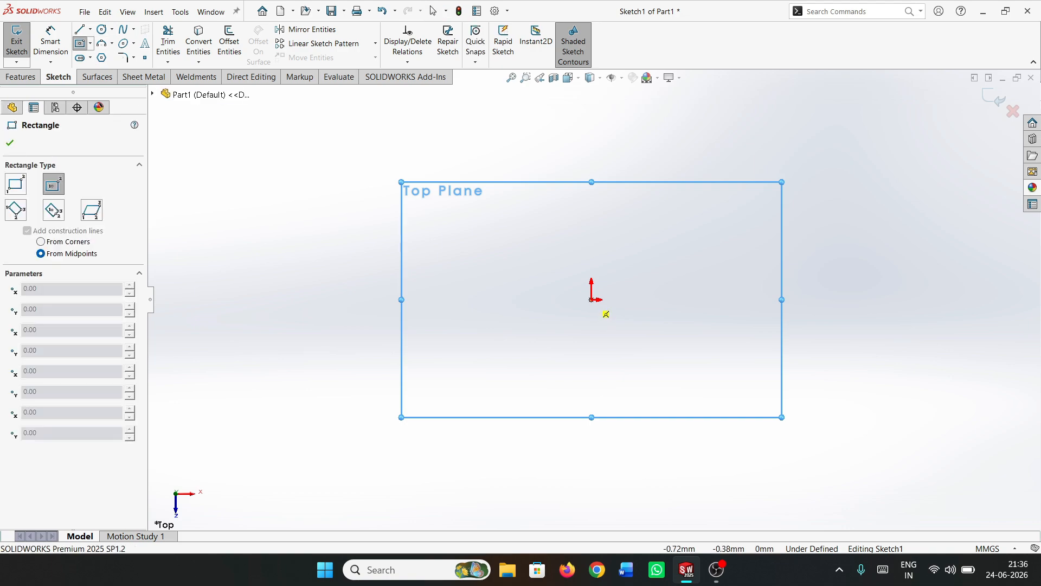
pyautogui.click(592, 300)
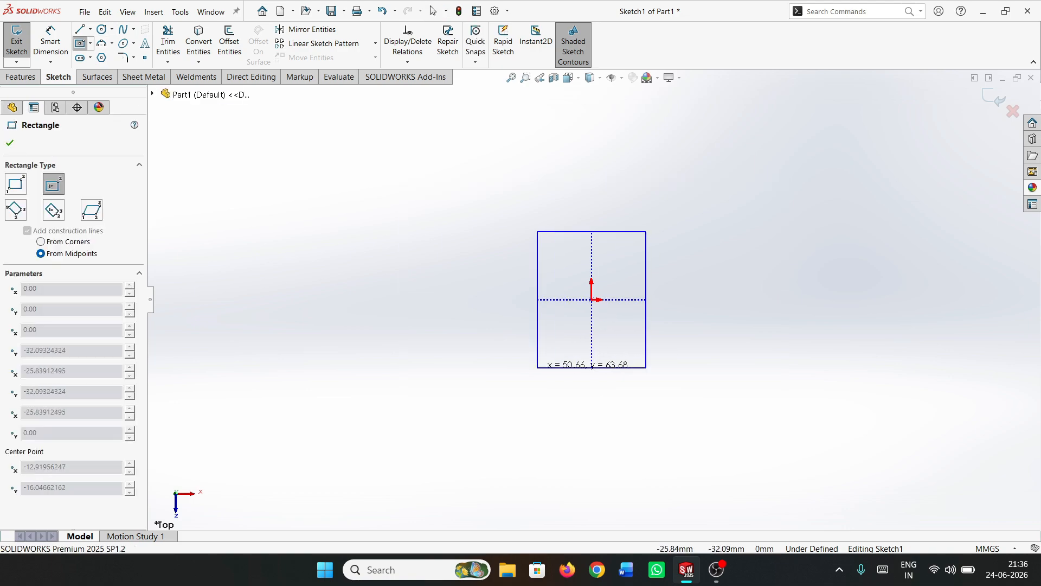
pyautogui.click(519, 372)
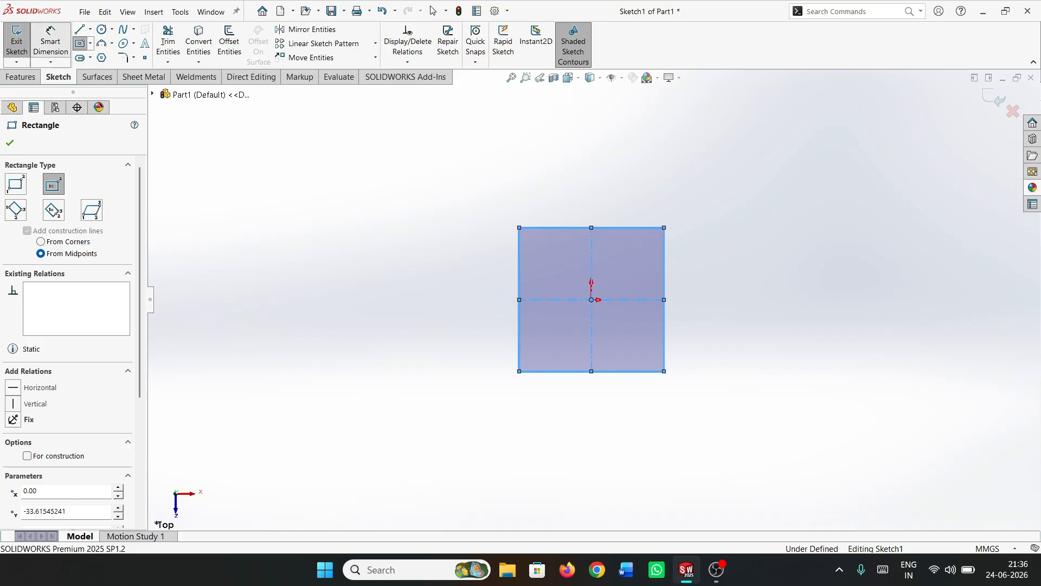
pyautogui.press('Escape')
# Dimension the rectangle's vertical side to 70 mm
pyautogui.click(51, 43)
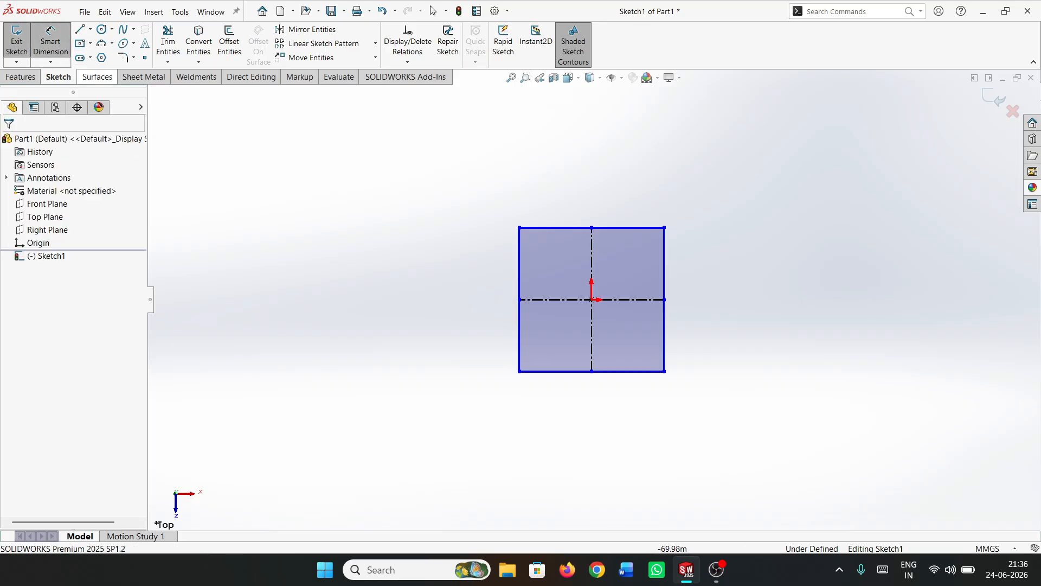
pyautogui.click(519, 298)
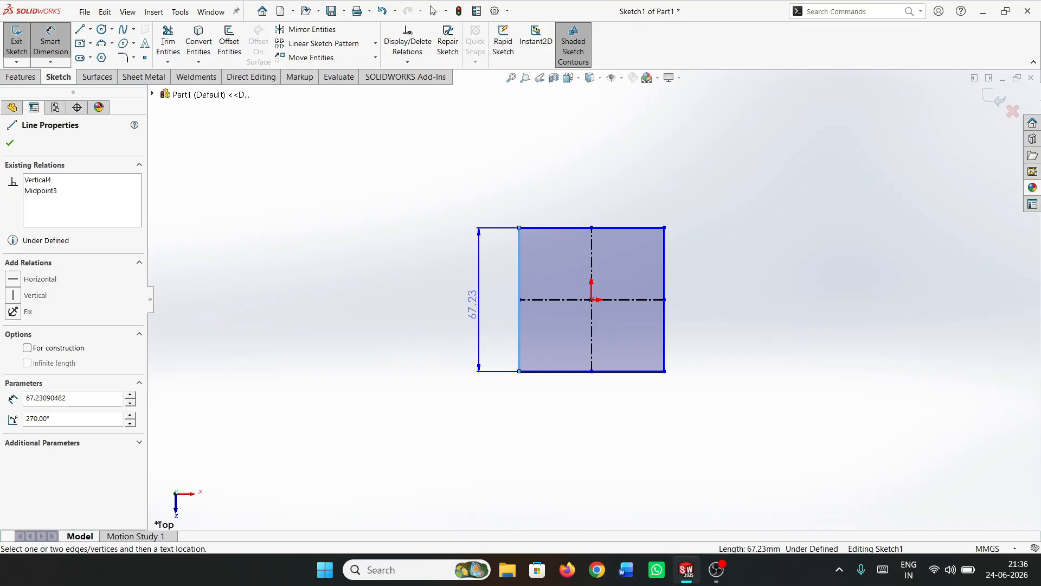
pyautogui.click(475, 304)
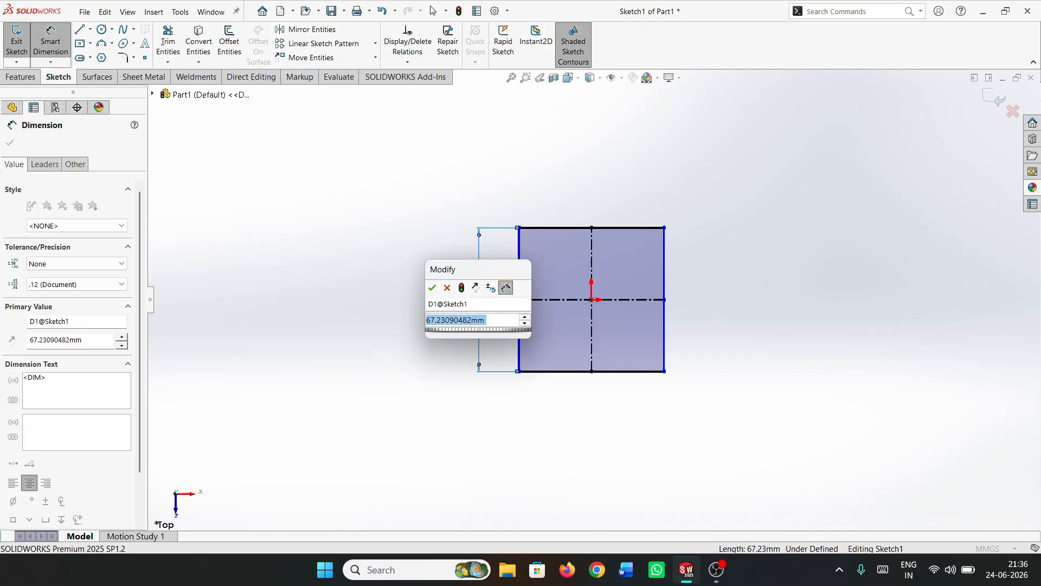
pyautogui.write('70')
pyautogui.press('Return')
pyautogui.press('Escape')
pyautogui.press('Escape')
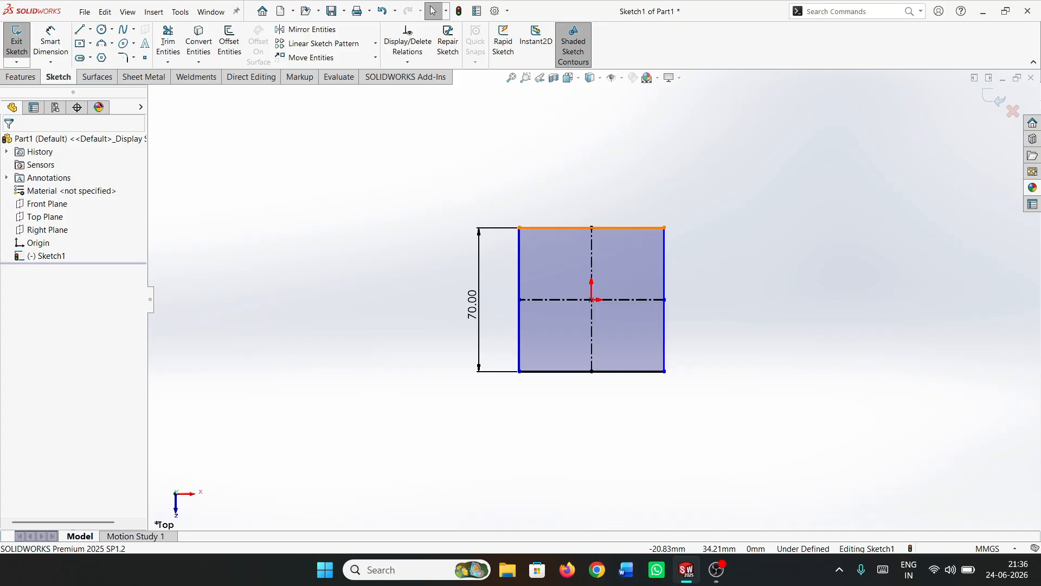
# Add an equal relation between the rectangle's upper horizontal side and its vertical side, and close the sketch
pyautogui.click(549, 228)
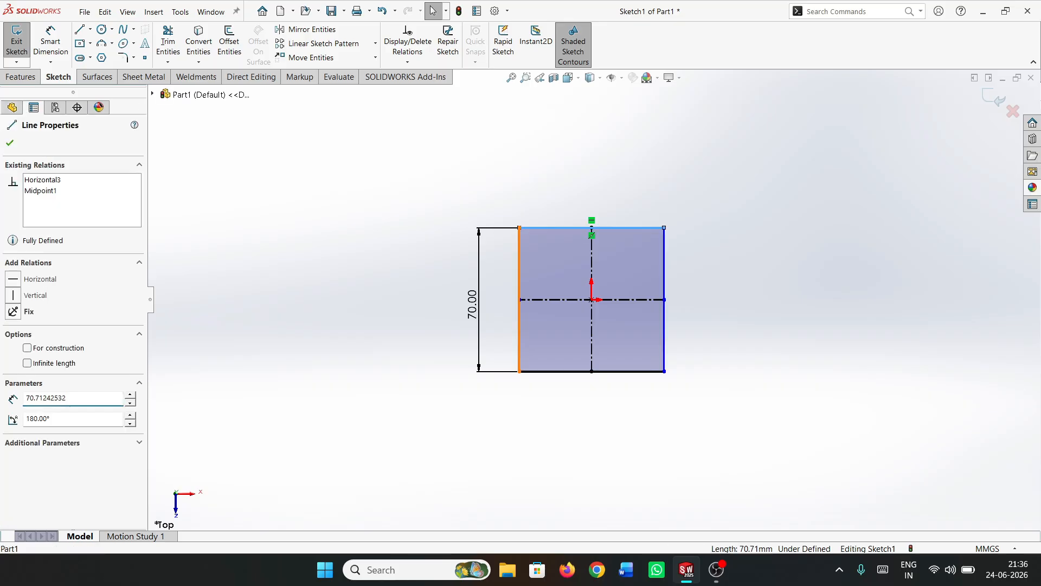
pyautogui.keyDown('ctrl'); pyautogui.click(520, 325); pyautogui.keyUp('ctrl')
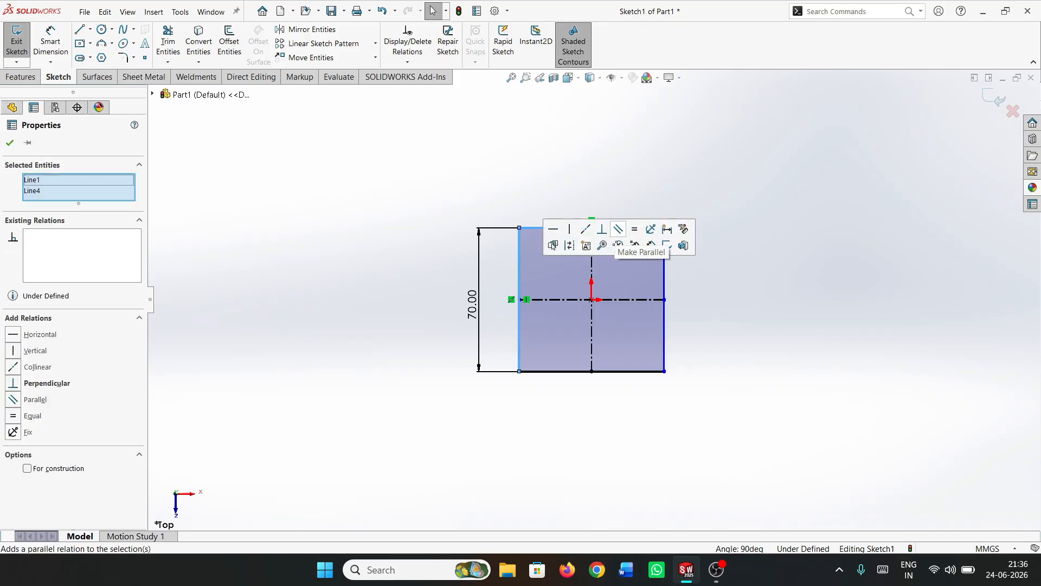
pyautogui.click(634, 229)
pyautogui.press('Escape')
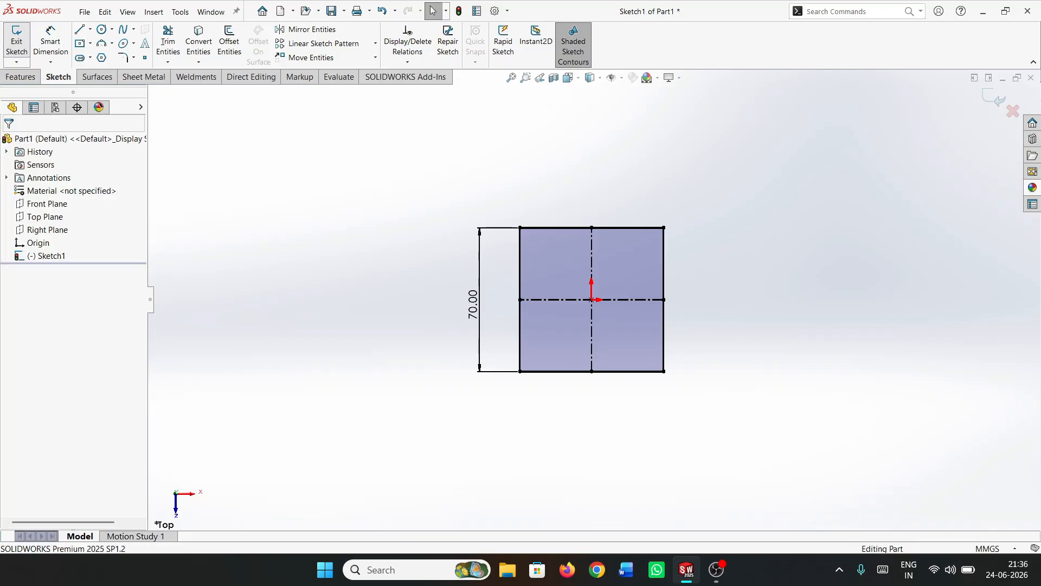
pyautogui.click(16, 41)
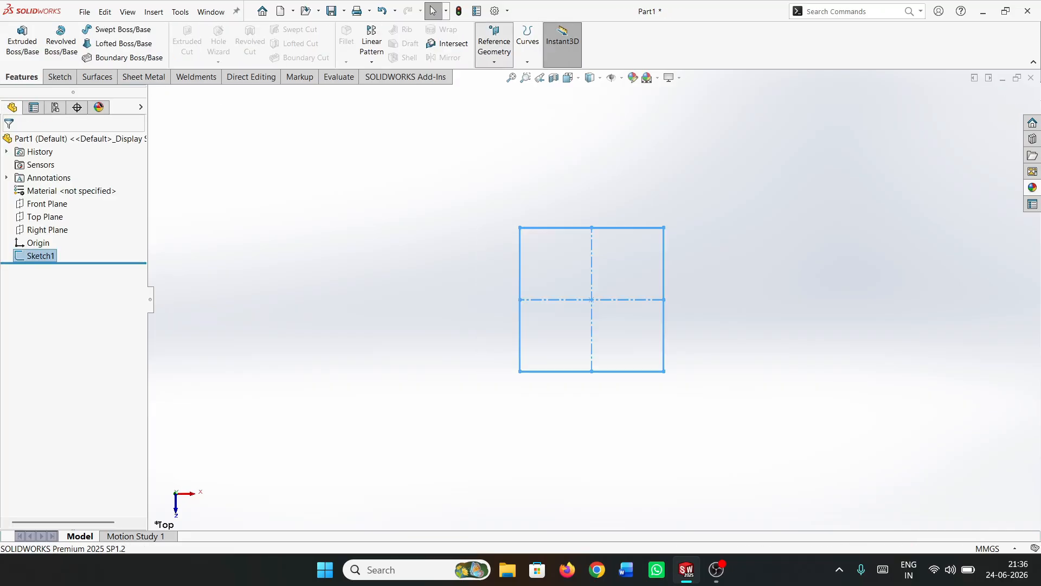
# Create a reference plane offset 170 mm above the Top Plane
pyautogui.click(494, 60)
pyautogui.click(501, 76)
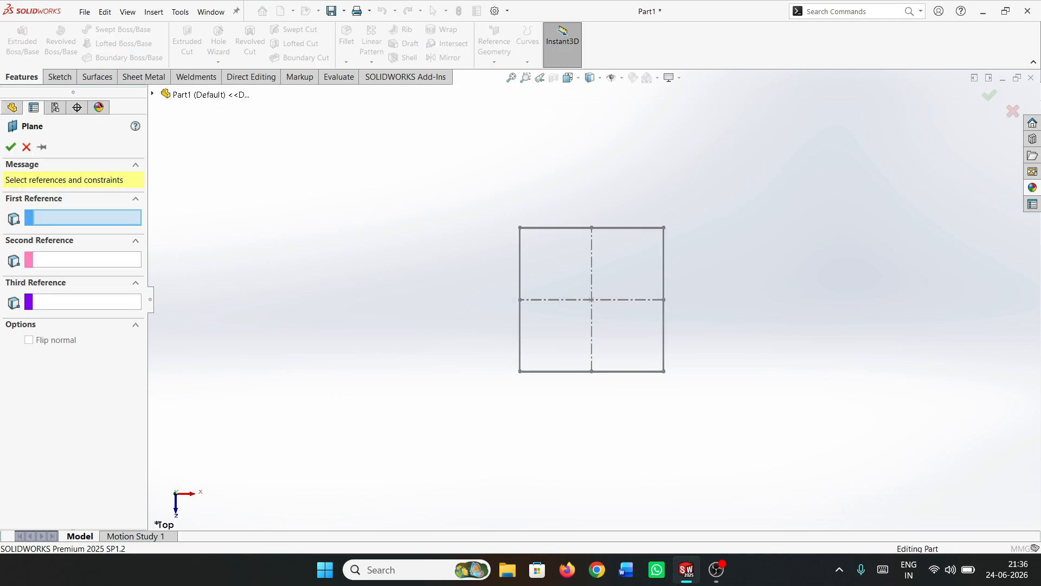
pyautogui.click(152, 94)
pyautogui.click(203, 172)
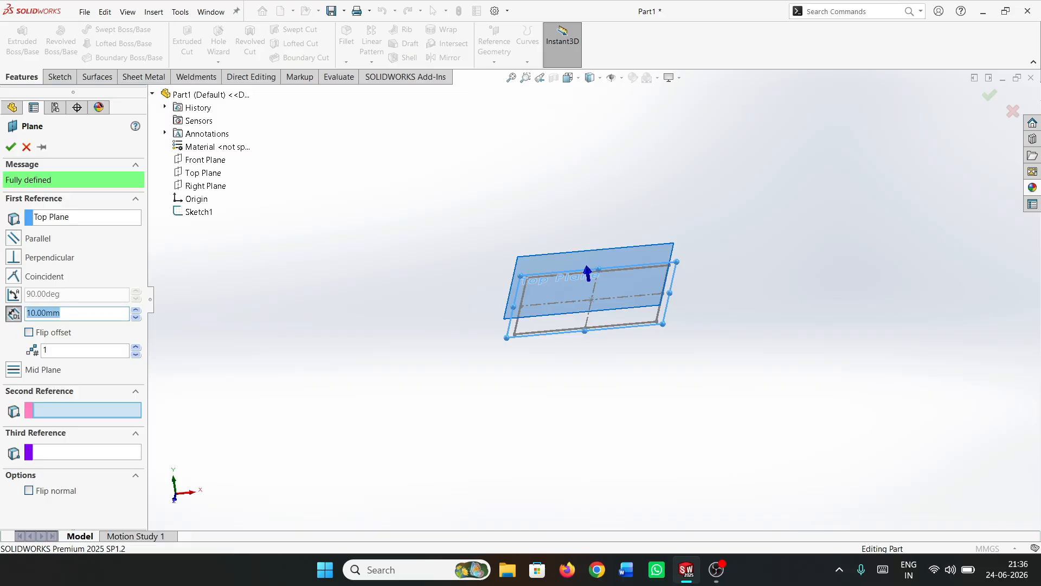
pyautogui.write('170')
pyautogui.press('Return')
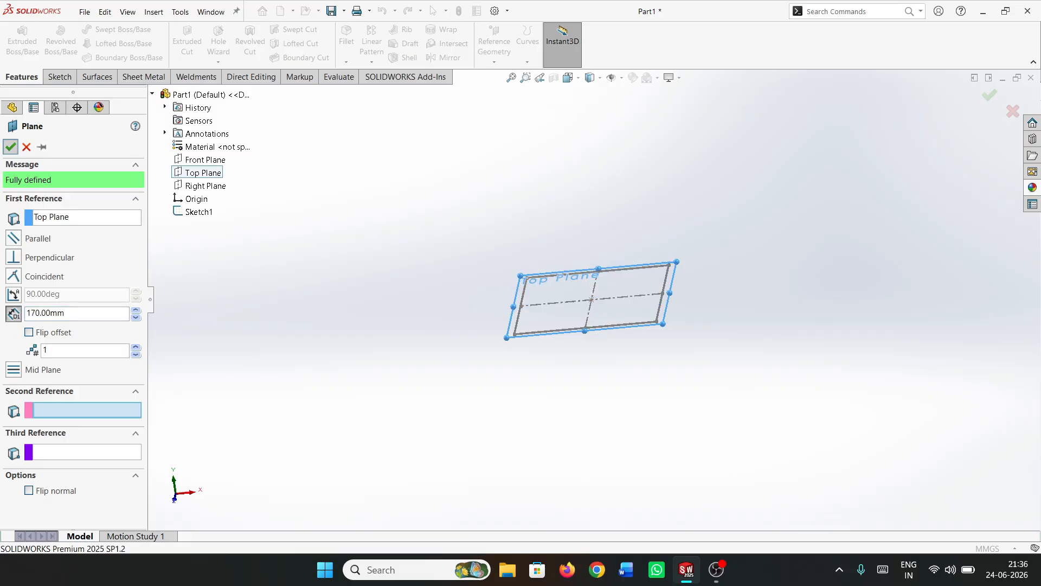
pyautogui.press('Return')
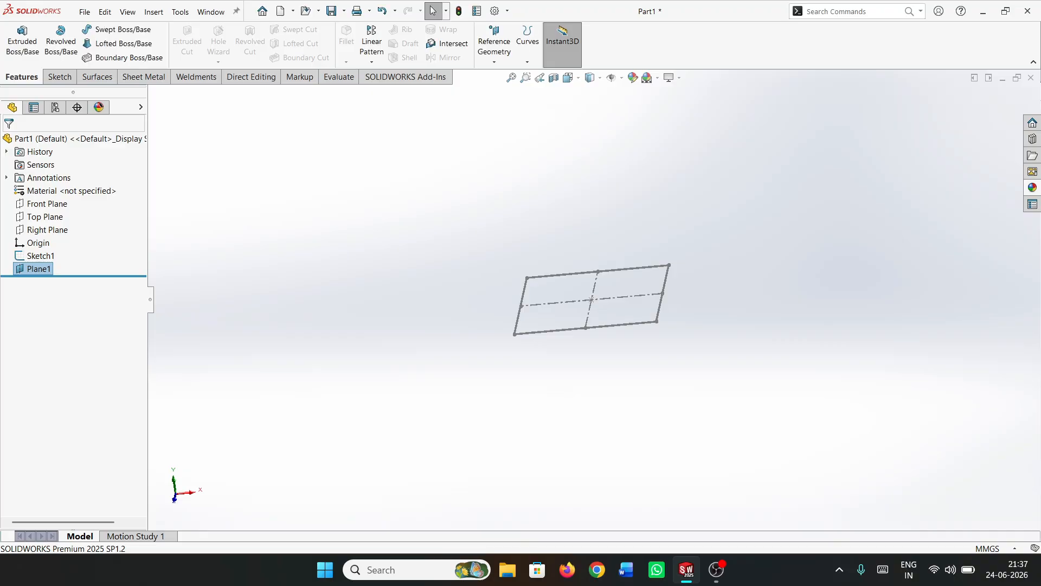
# Sketch a circle about 27 mm in diameter on the new offset plane, centred on the origin
pyautogui.click(59, 77)
pyautogui.click(16, 41)
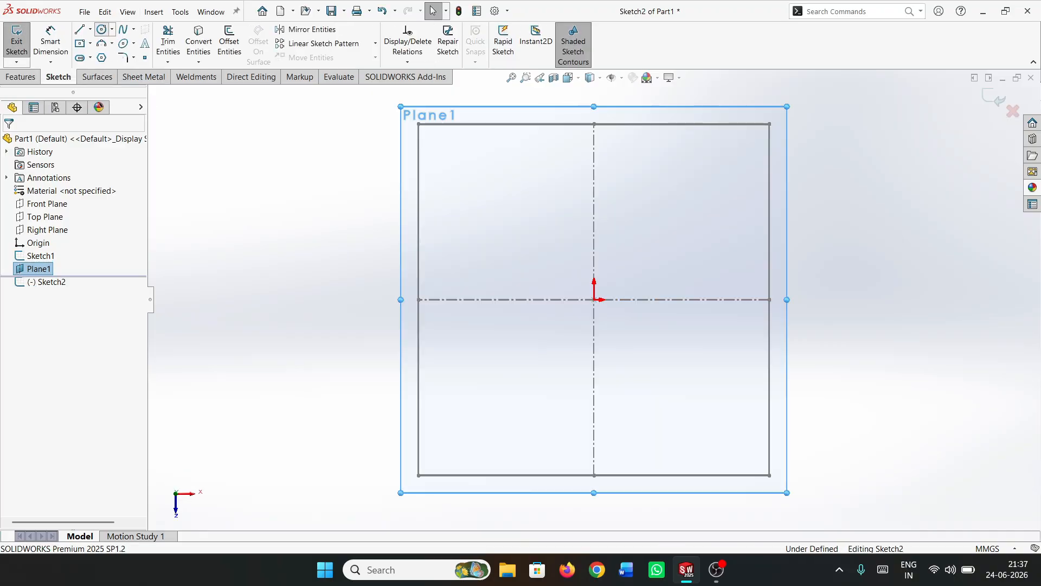
pyautogui.click(102, 29)
pyautogui.click(594, 300)
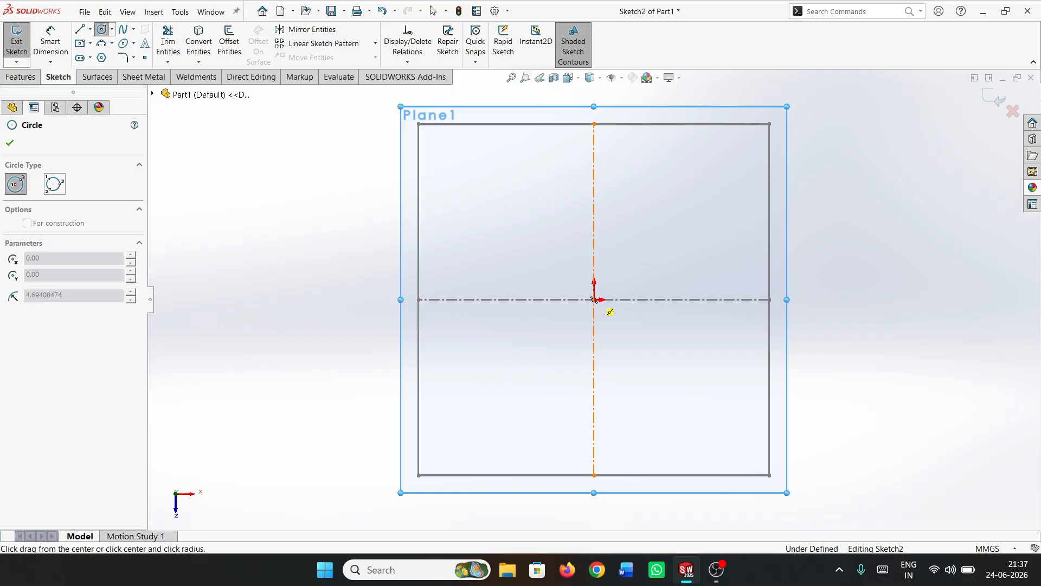
pyautogui.click(548, 350)
pyautogui.press('Escape')
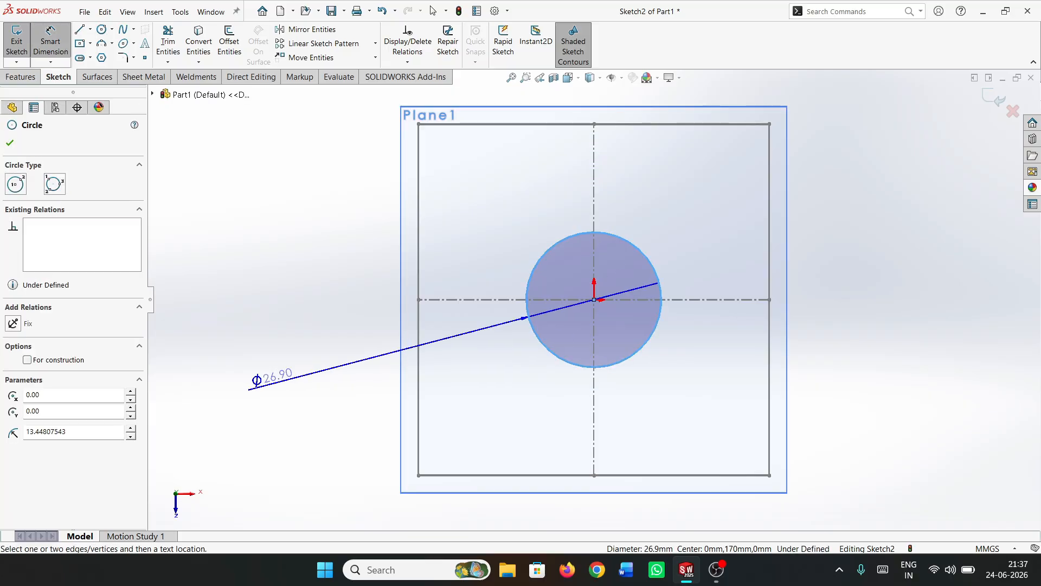
# Dimension the circle's diameter to 30 mm and close the sketch
pyautogui.click(250, 388)
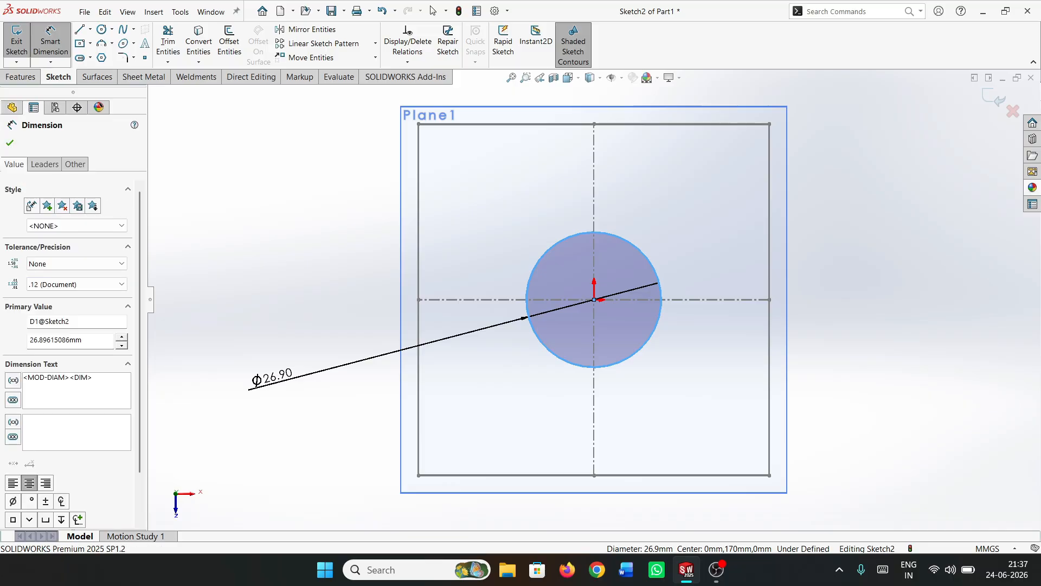
pyautogui.write('30')
pyautogui.press('Return')
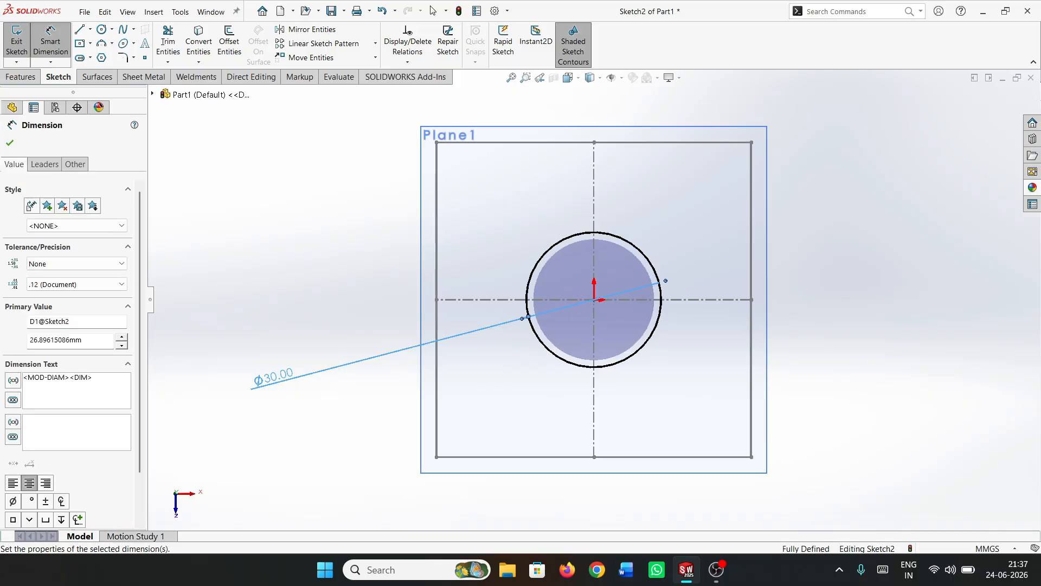
pyautogui.click(218, 259)
pyautogui.click(16, 42)
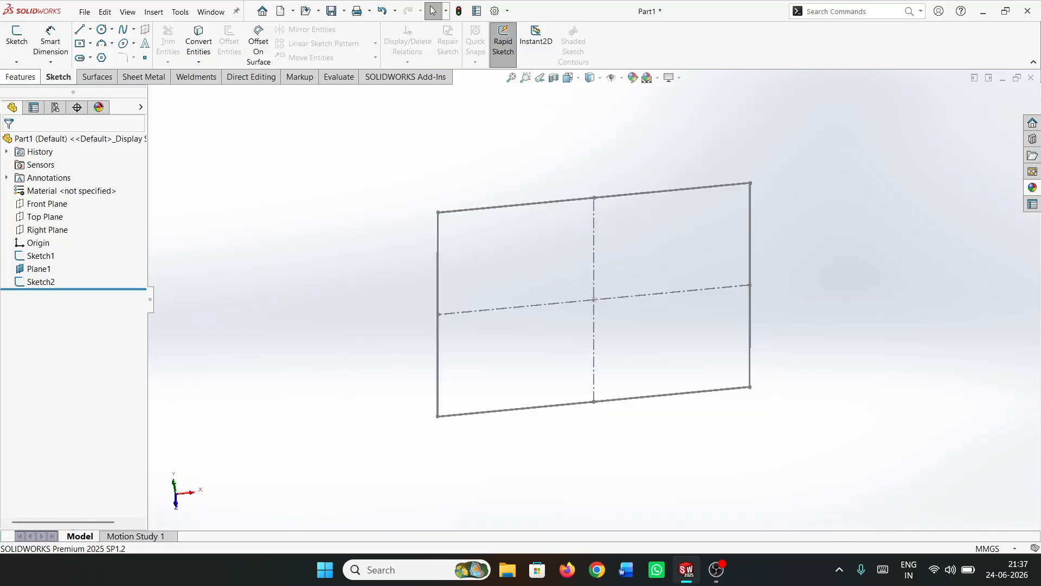
# Create a reference plane through two diagonally opposite corners of the base square, perpendicular to the Top Plane
pyautogui.click(21, 77)
pyautogui.click(494, 43)
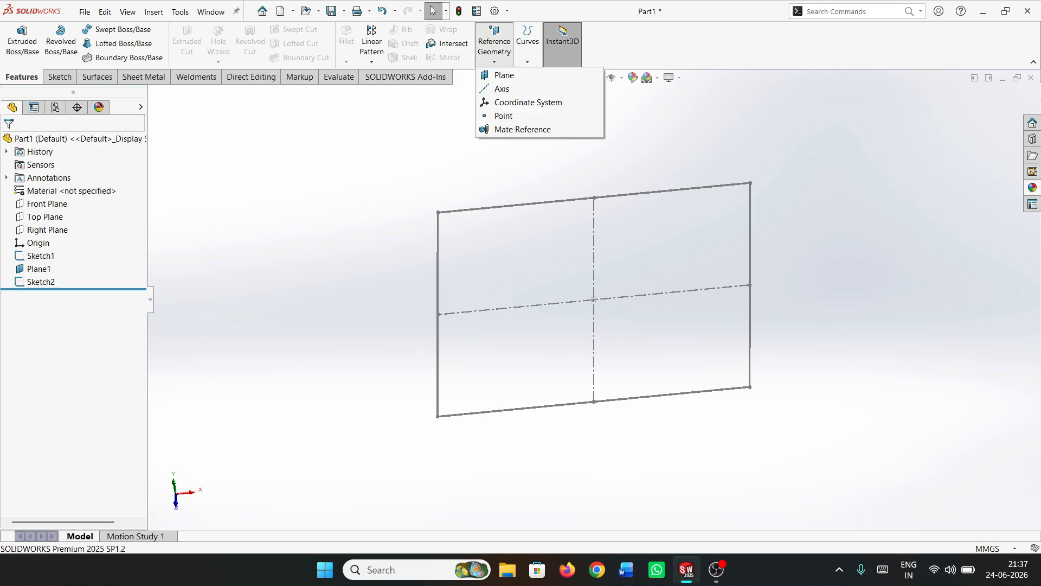
pyautogui.click(502, 74)
pyautogui.scroll(6, 594, 300)
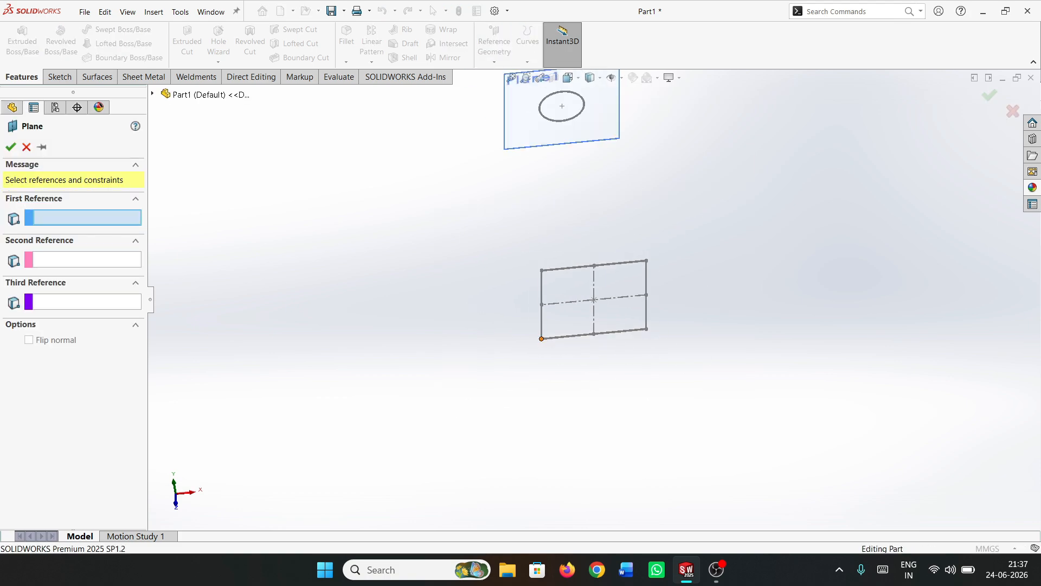
pyautogui.click(541, 339)
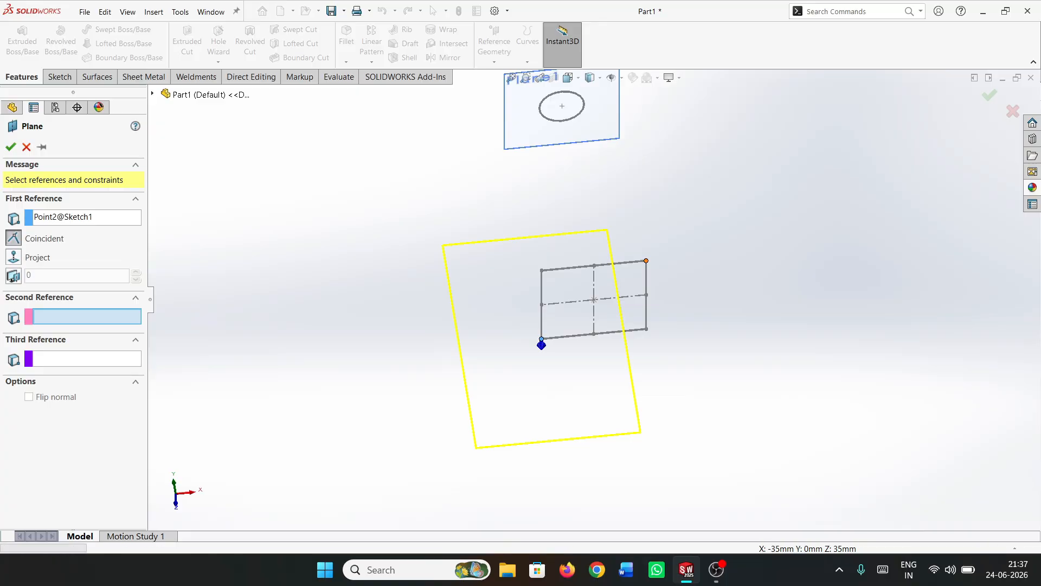
pyautogui.click(646, 260)
pyautogui.click(152, 93)
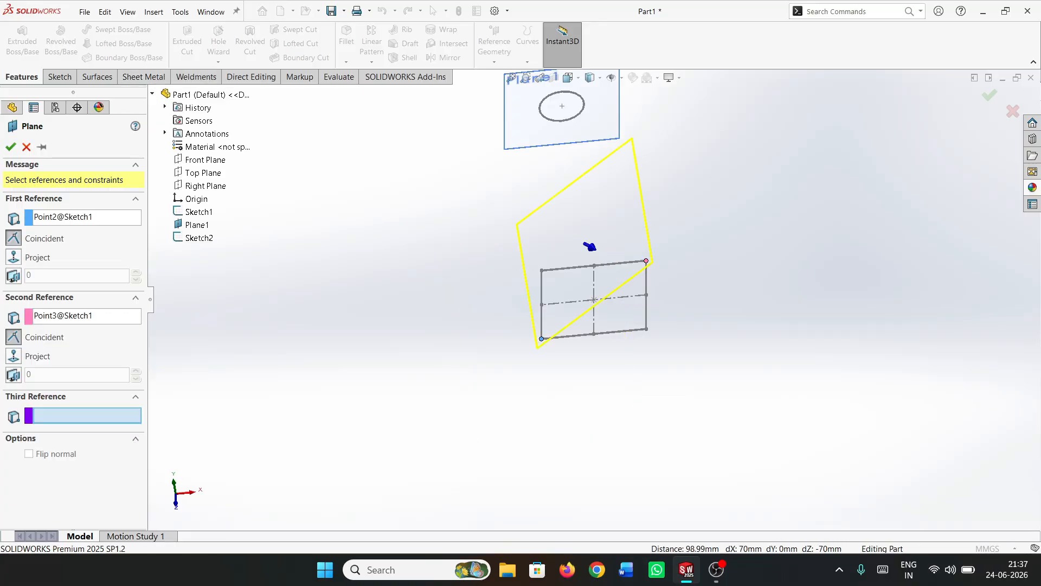
pyautogui.click(203, 173)
pyautogui.click(11, 147)
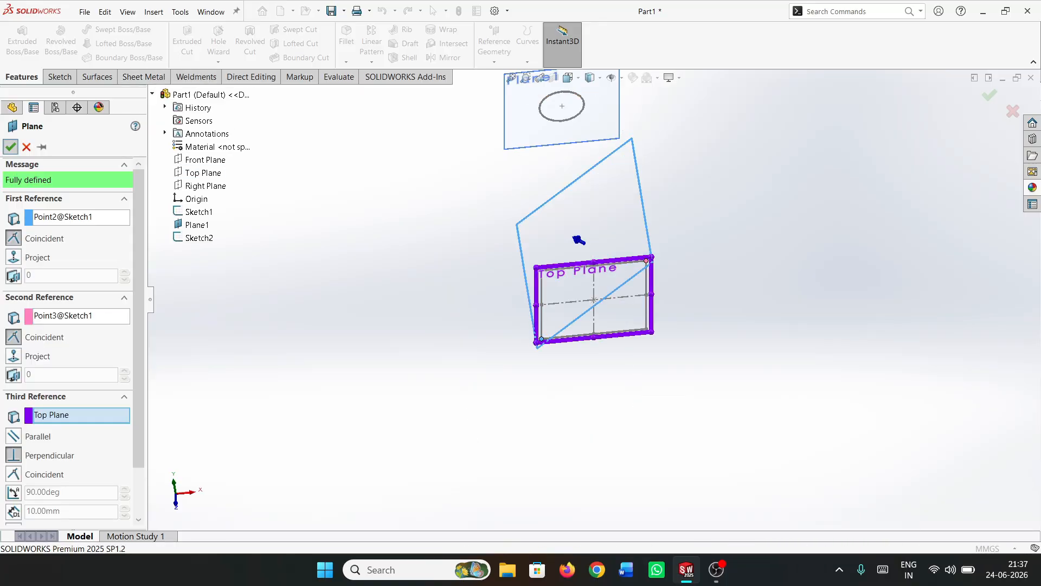
# Open a sketch on the diagonal plane and hide the offset plane that carries the circle
pyautogui.click(60, 76)
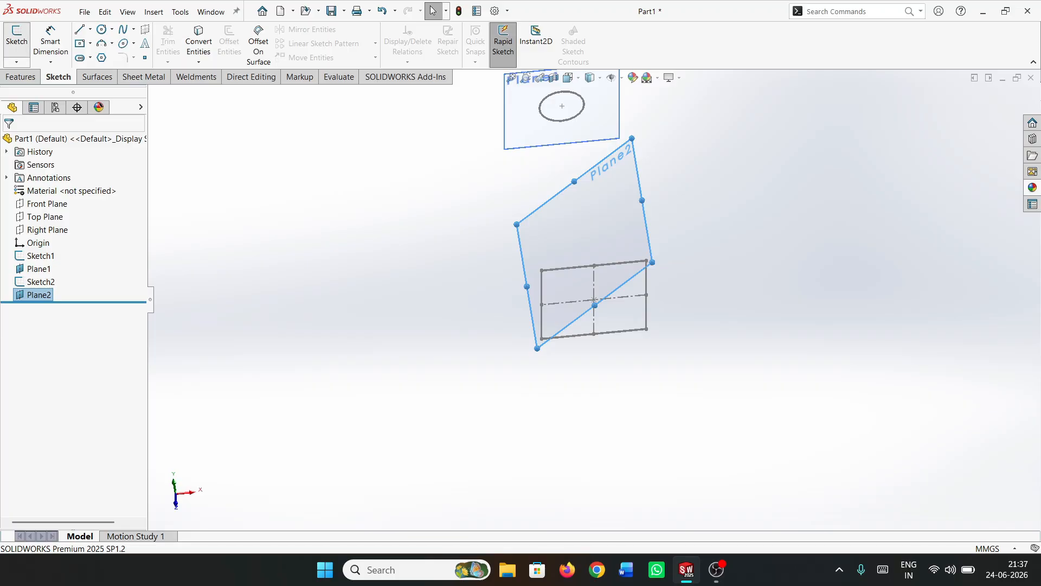
pyautogui.click(17, 39)
pyautogui.click(391, 278)
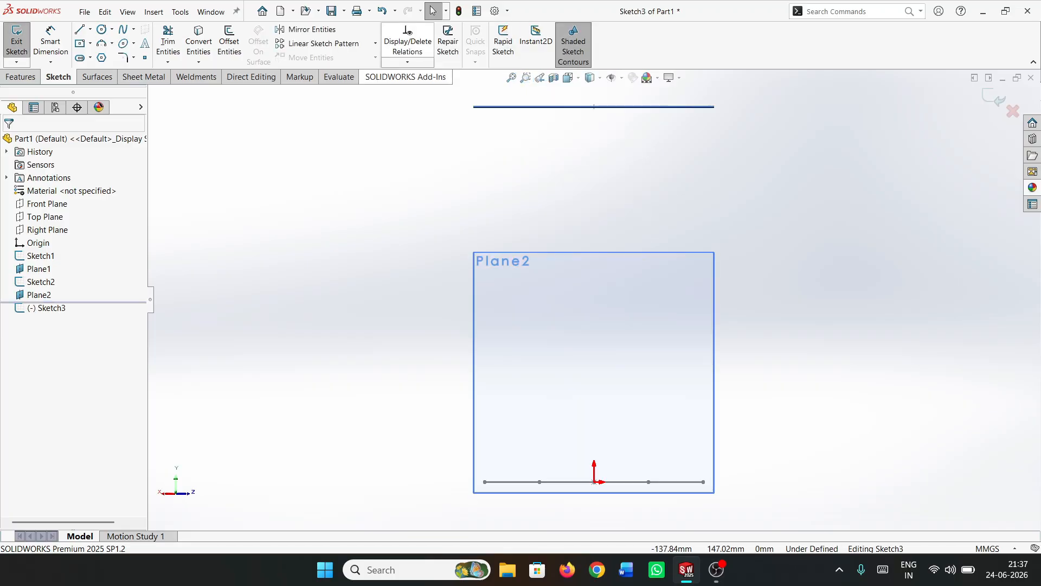
pyautogui.click(38, 268)
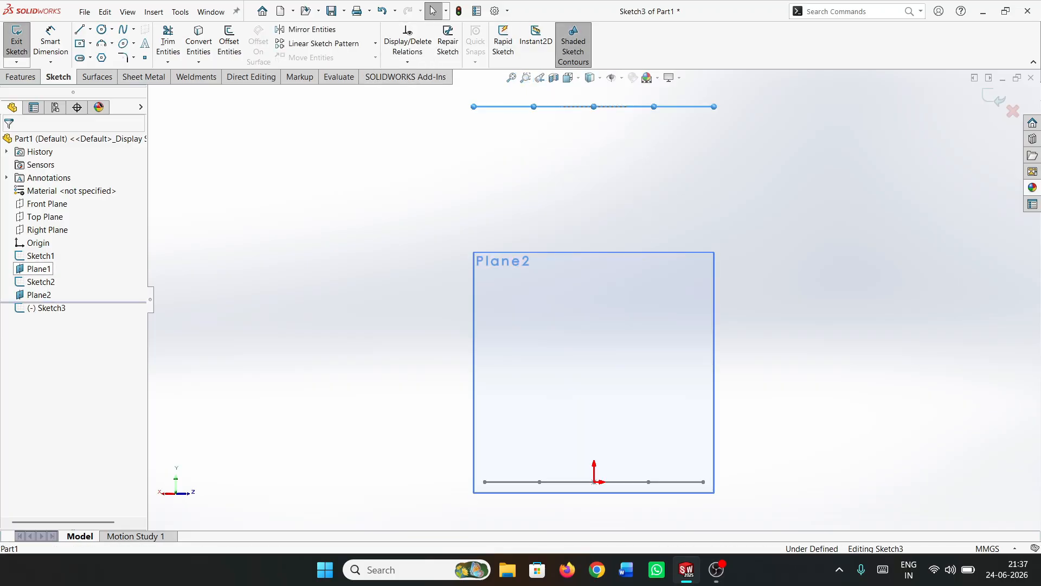
pyautogui.click(71, 254)
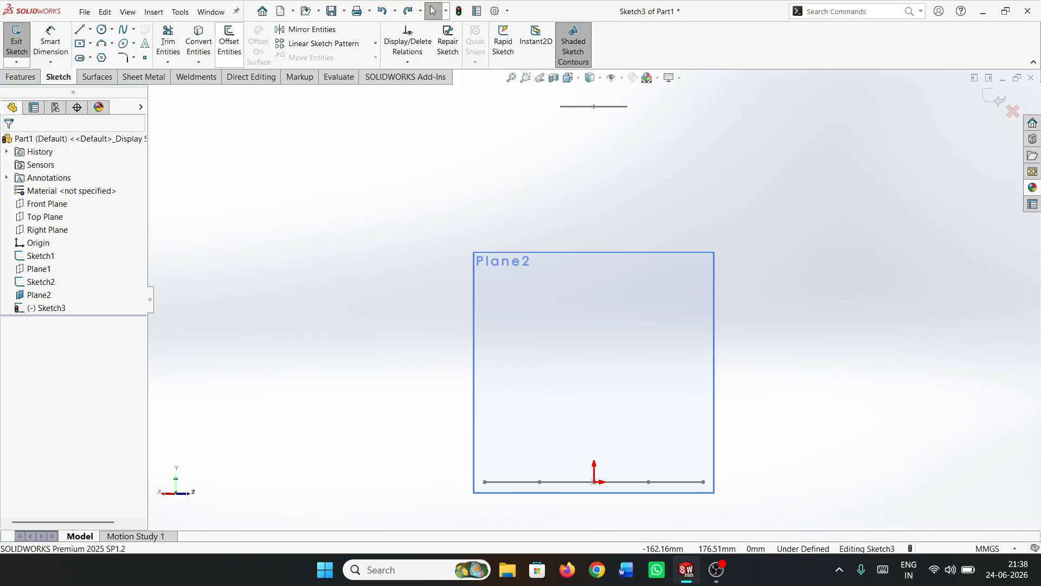
# Convert the neck circle and one edge of the base square into construction geometry in the diagonal sketch
pyautogui.click(198, 43)
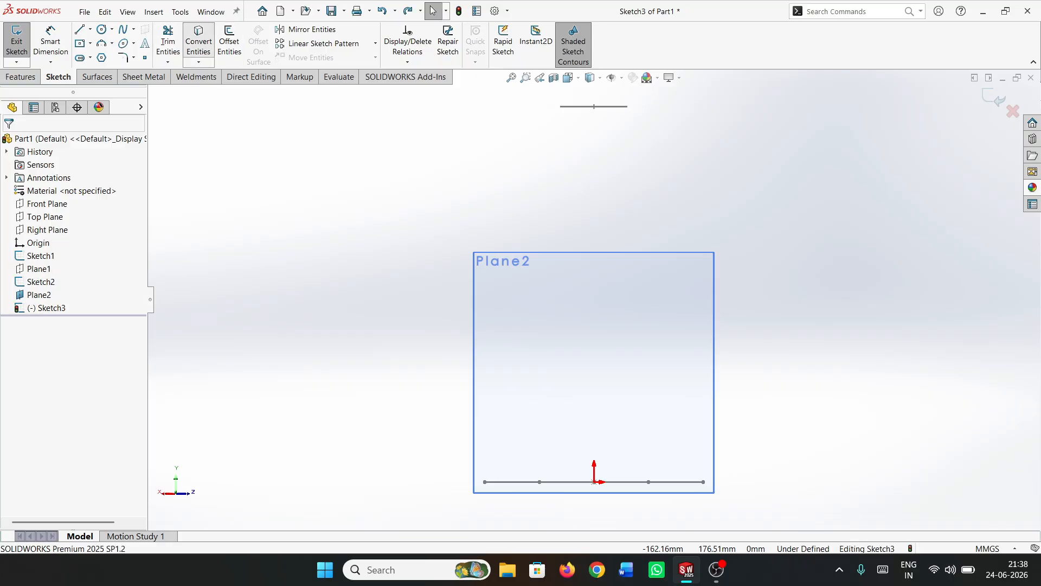
pyautogui.click(594, 106)
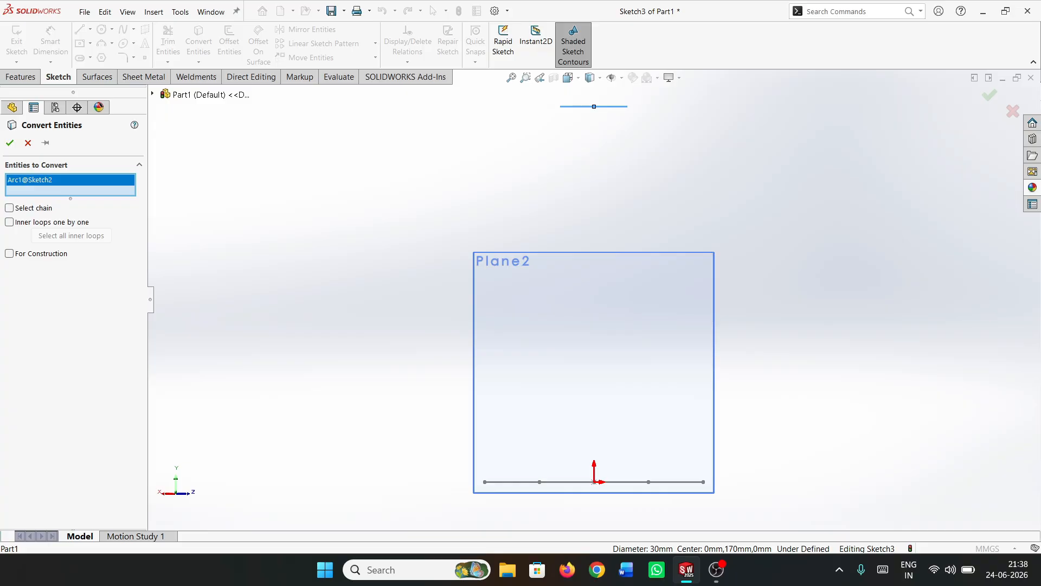
pyautogui.click(513, 482)
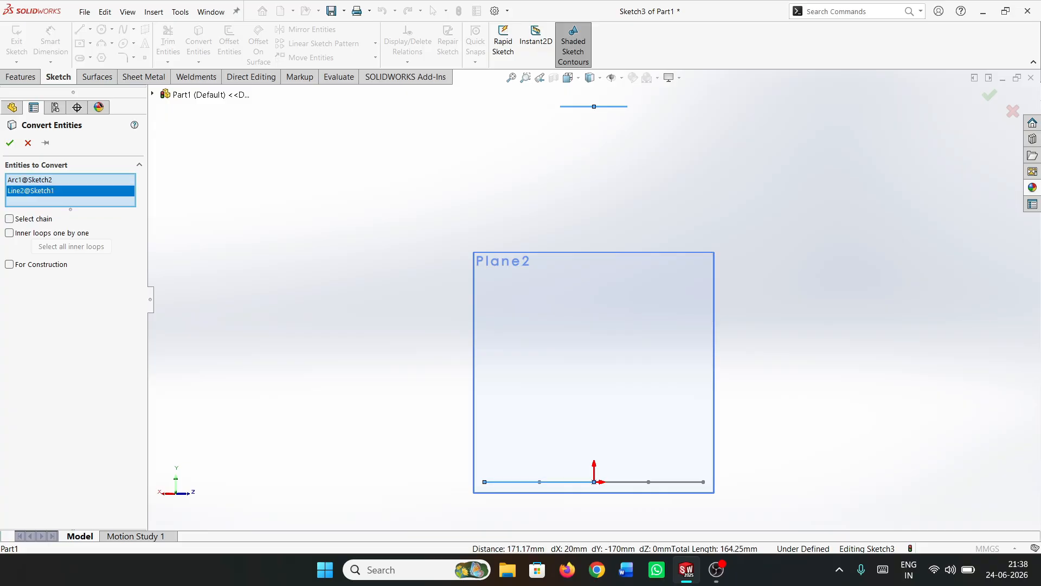
pyautogui.press('Return')
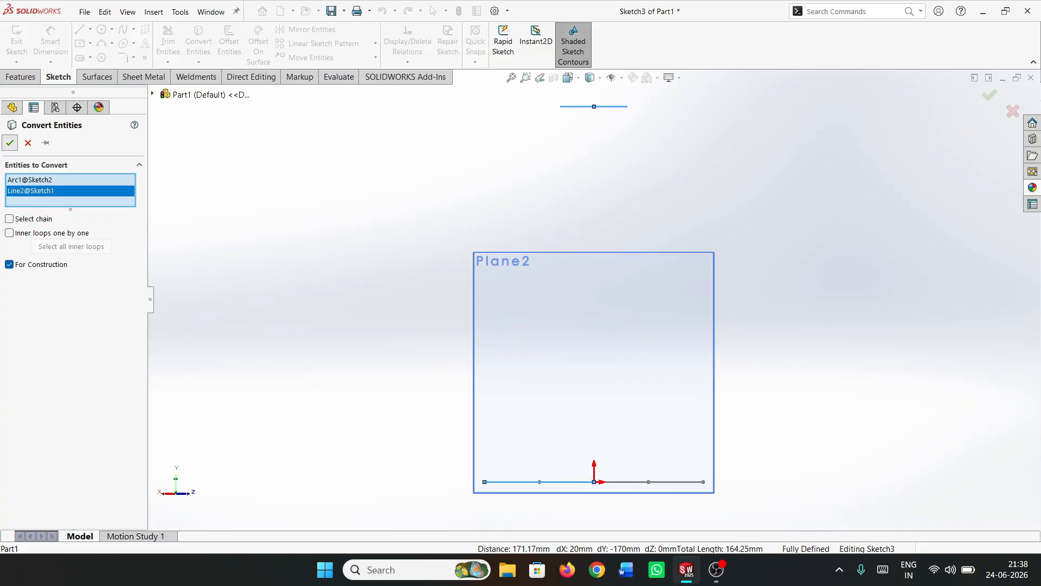
# Draw a vertical construction centerline of infinite length through the origin
pyautogui.click(90, 29)
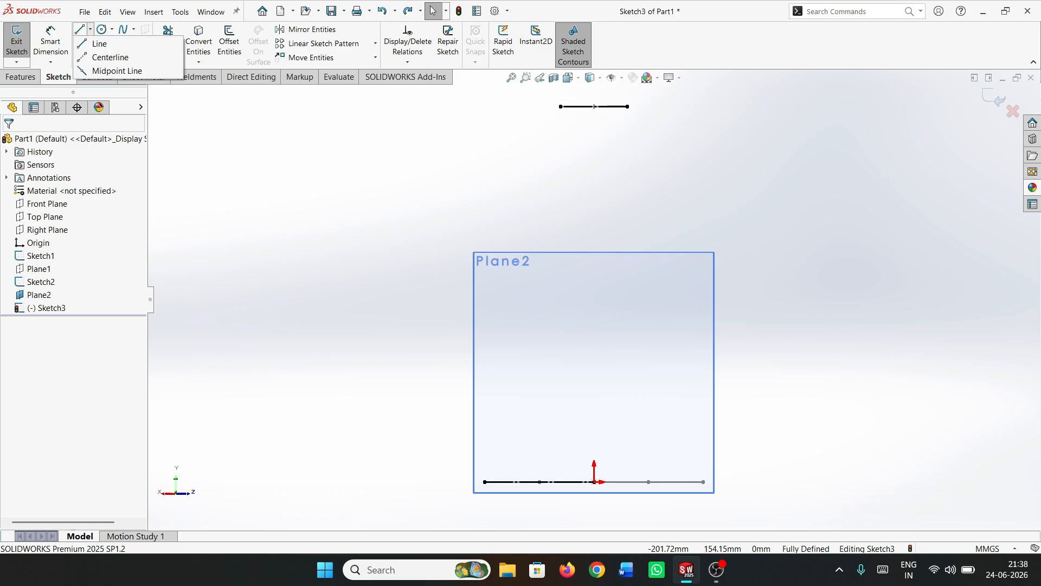
pyautogui.click(110, 57)
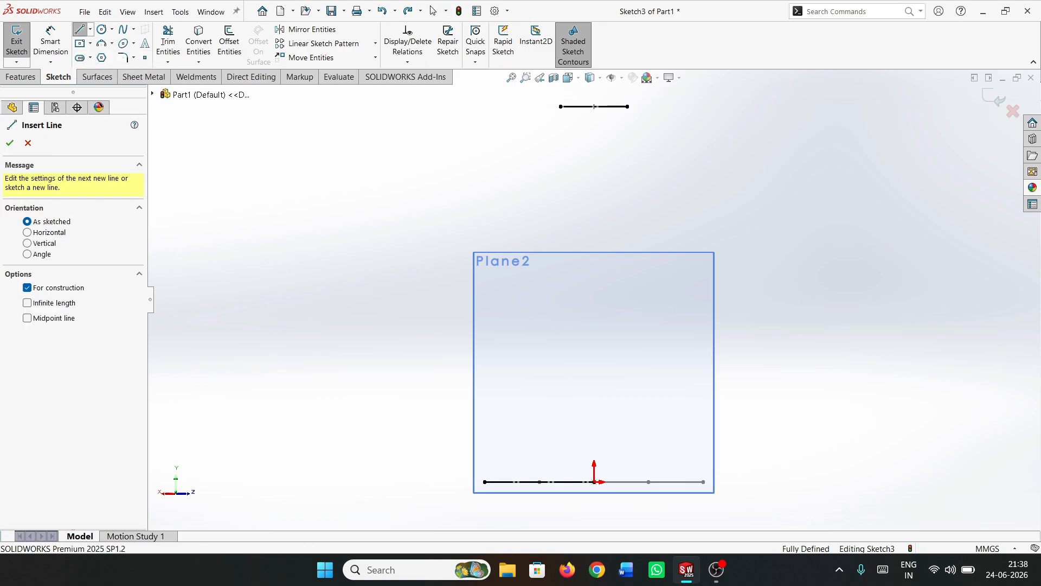
pyautogui.click(27, 243)
pyautogui.click(27, 303)
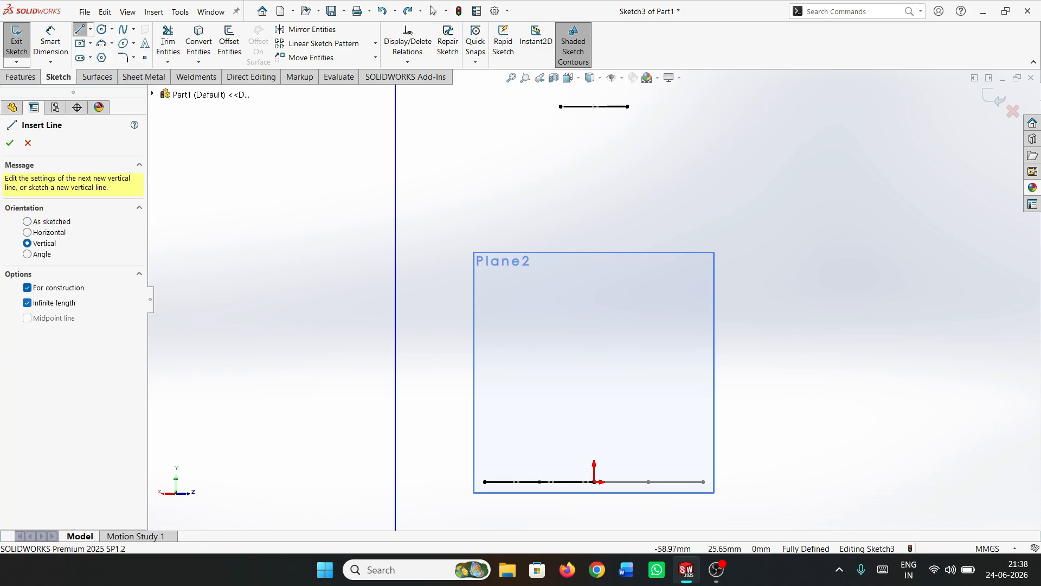
pyautogui.click(593, 481)
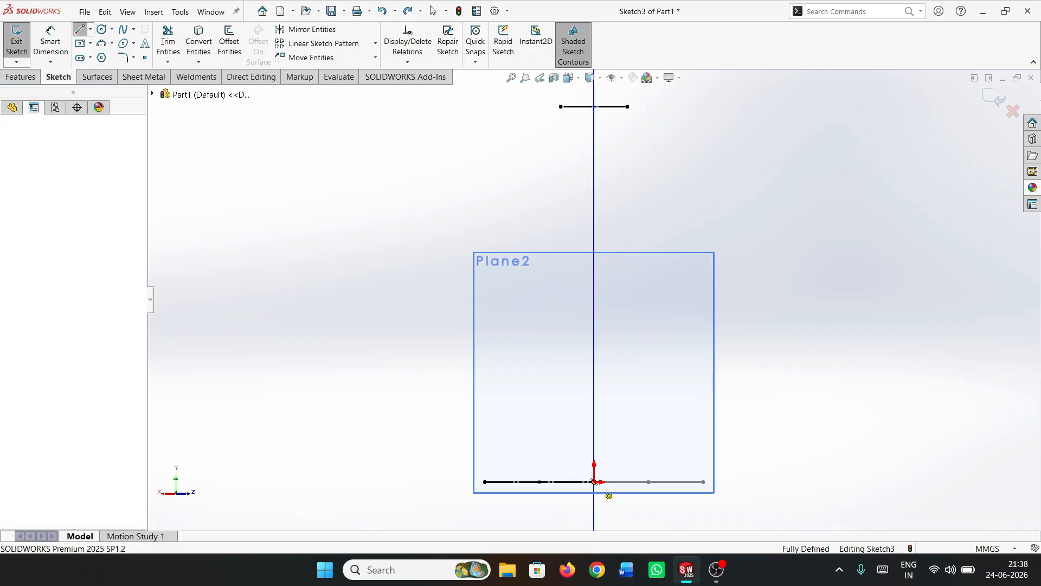
pyautogui.press('Escape')
pyautogui.press('Escape')
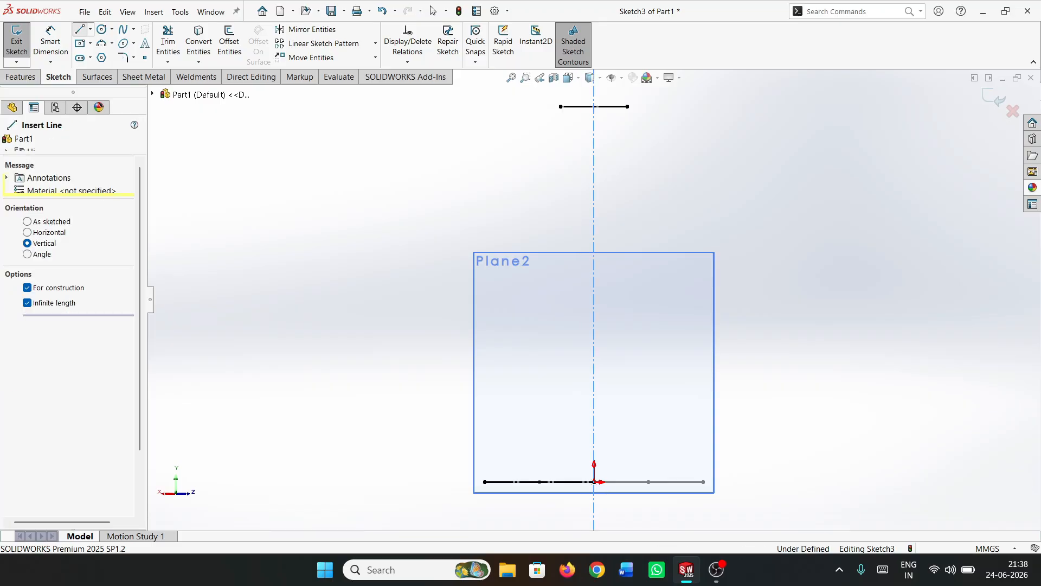
# Sketch a line about 78 mm long from the neck's end outward to a shoulder point, continuing with a second line to the base corner
pyautogui.press('l')
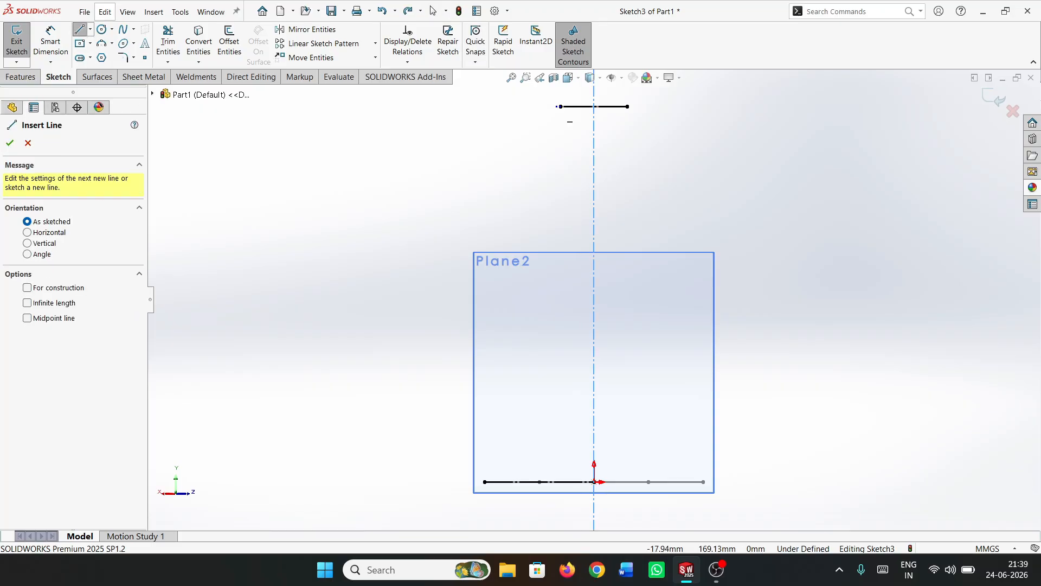
pyautogui.click(561, 106)
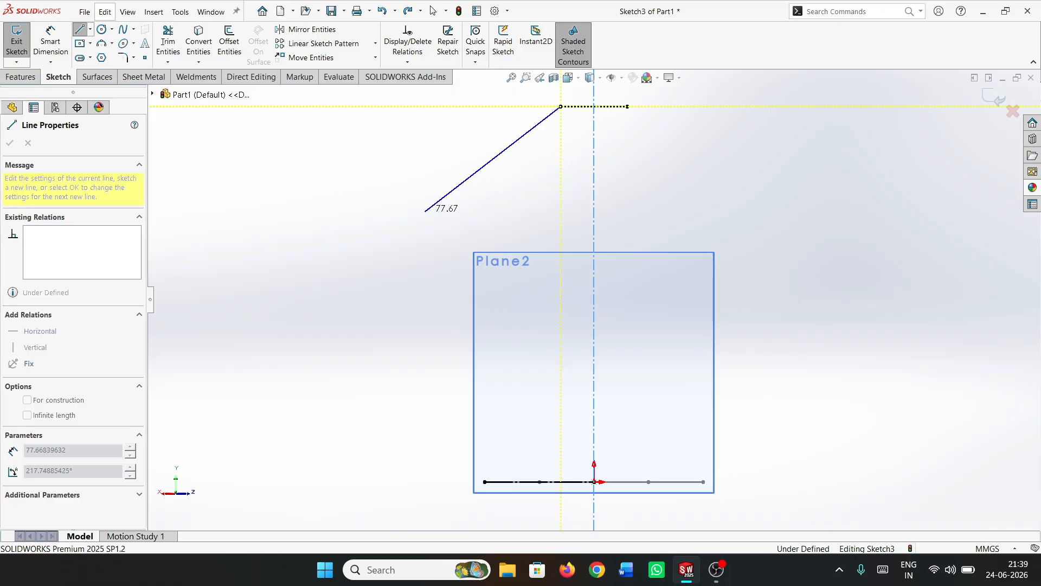
pyautogui.click(426, 211)
pyautogui.click(484, 481)
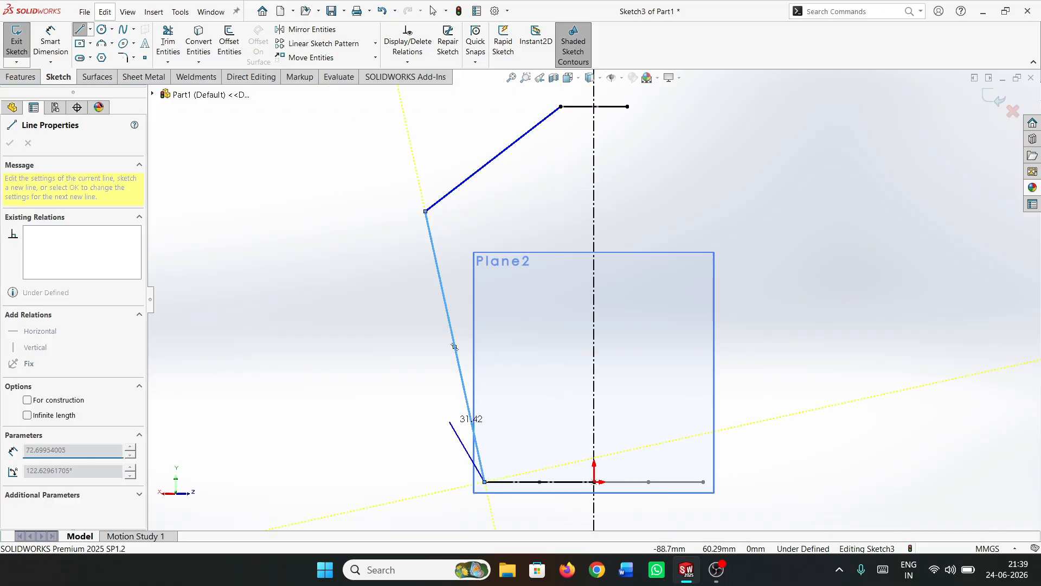
pyautogui.press('Escape')
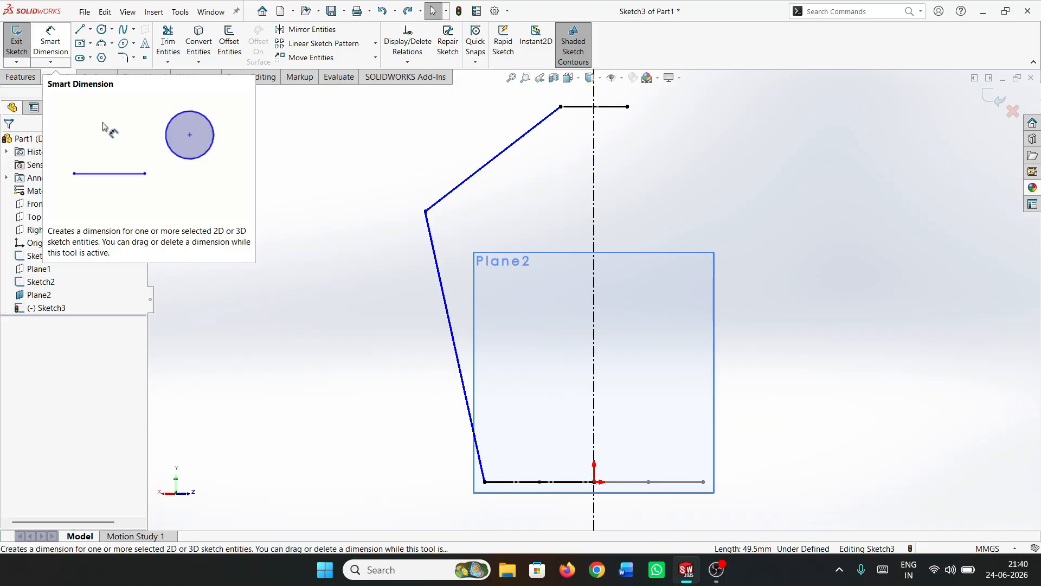
# Dimension the horizontal distance from the shoulder point to the centerline as 70 mm
pyautogui.click(50, 41)
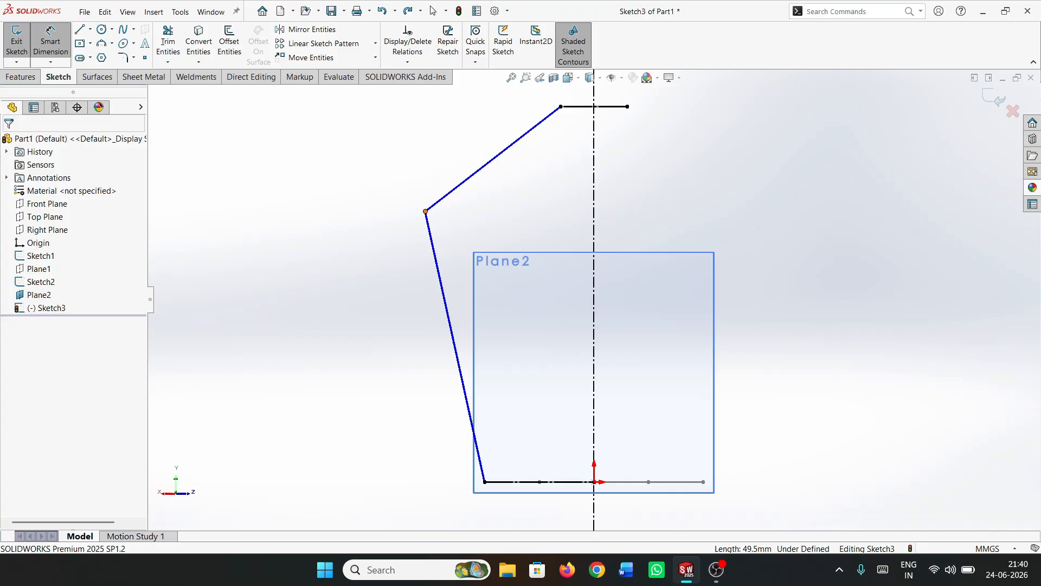
pyautogui.click(425, 211)
pyautogui.click(594, 202)
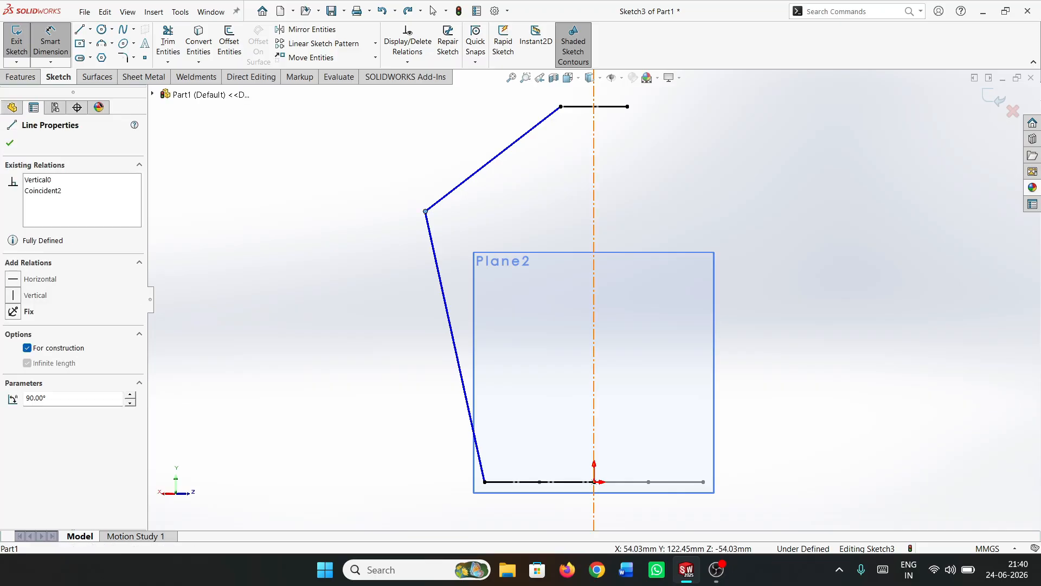
pyautogui.click(519, 165)
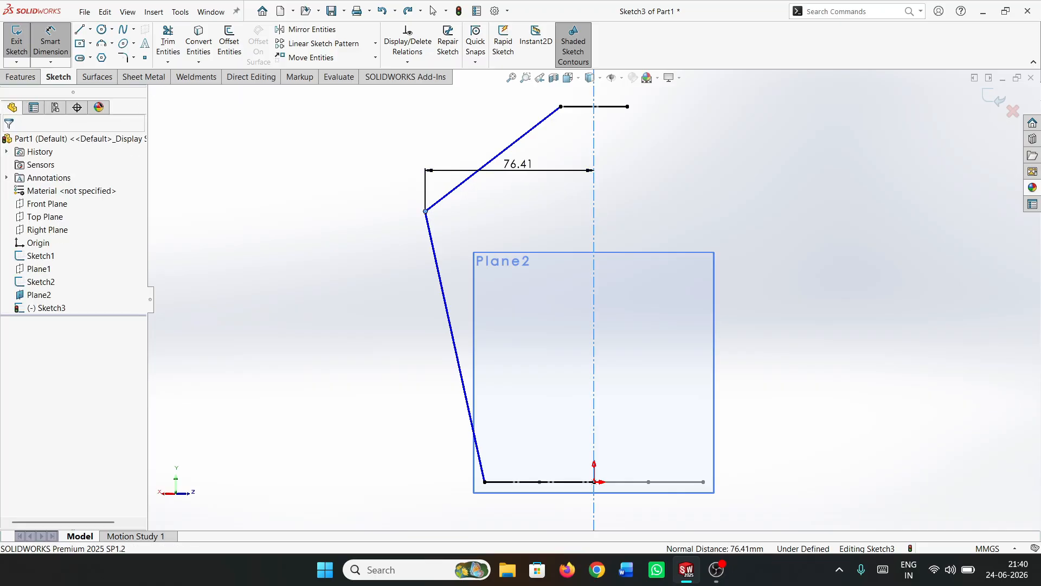
pyautogui.write('70')
pyautogui.press('Return')
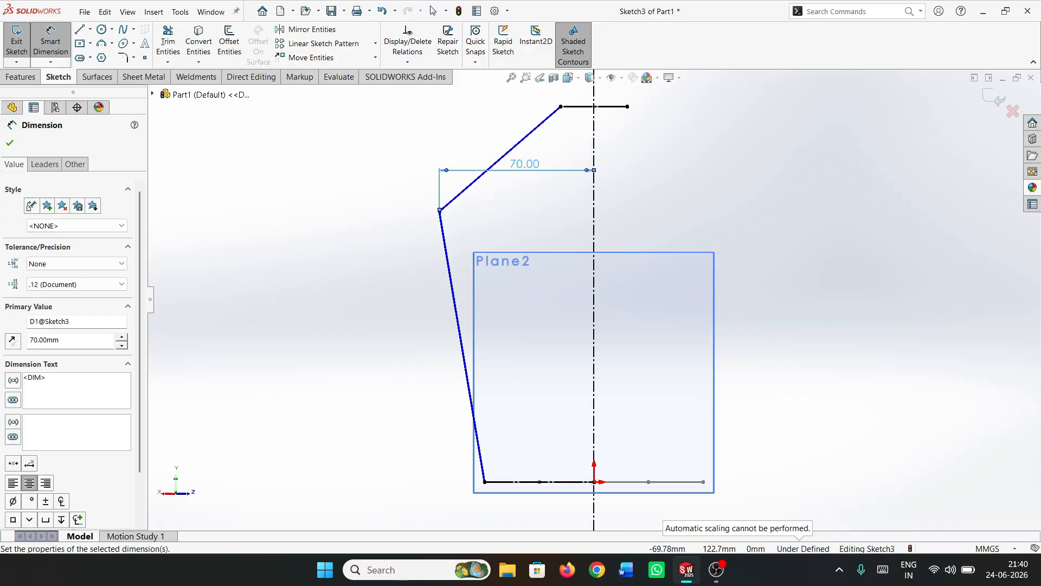
# Dimension the height of the shoulder point above the base line as 105 mm
pyautogui.click(440, 211)
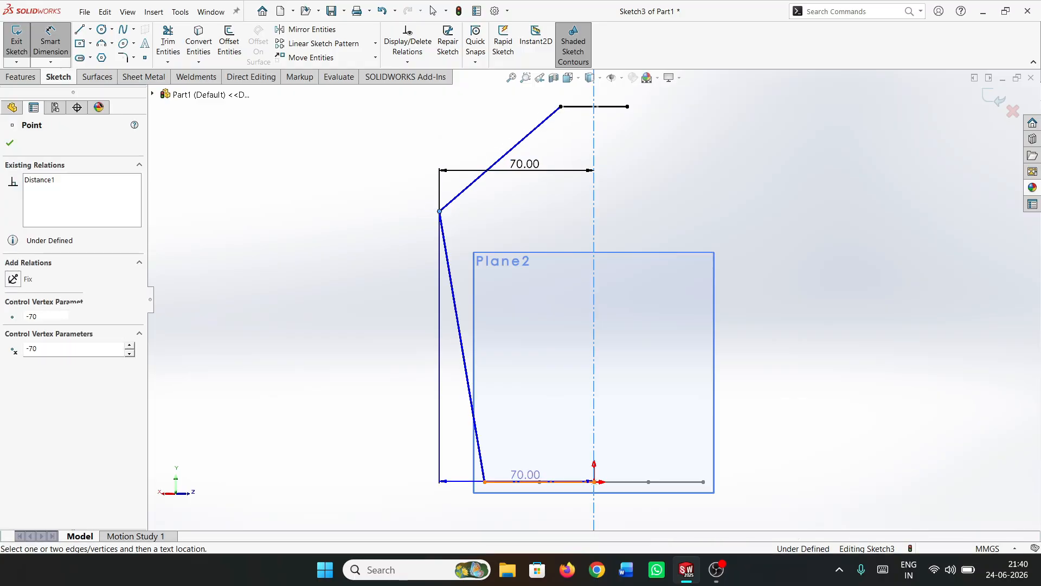
pyautogui.click(518, 482)
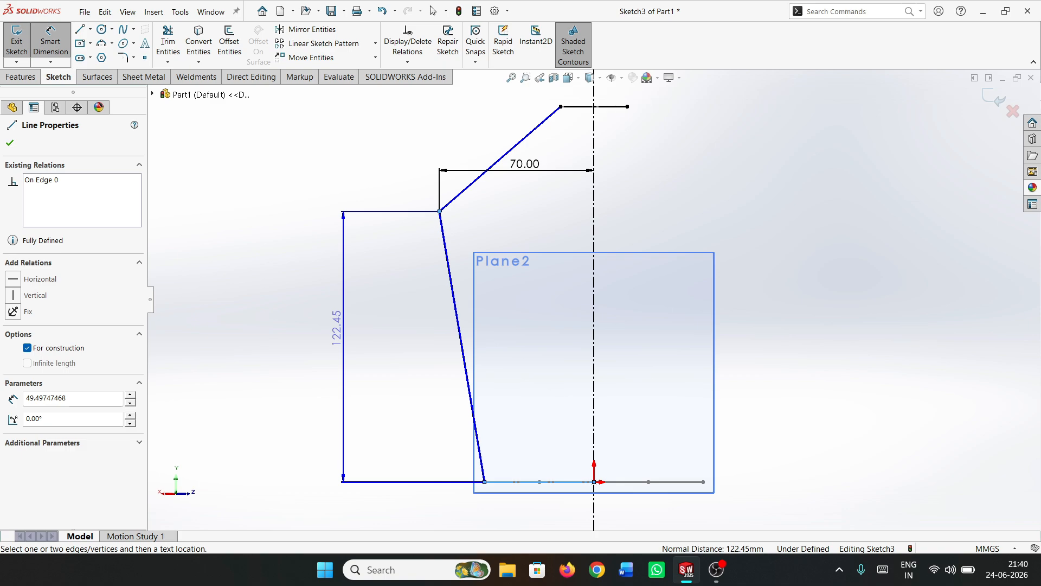
pyautogui.click(337, 329)
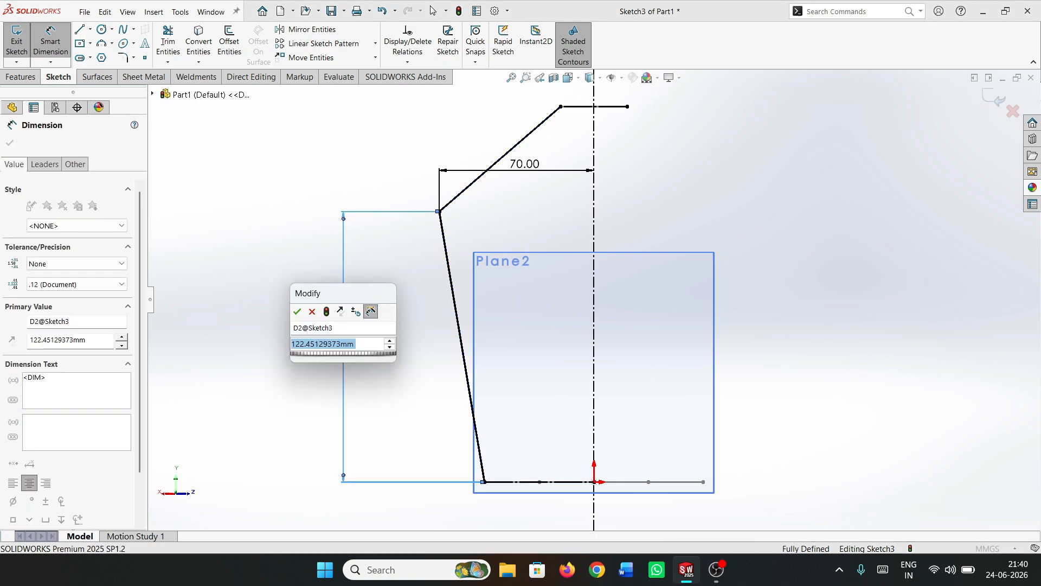
pyautogui.write('105')
pyautogui.press('Return')
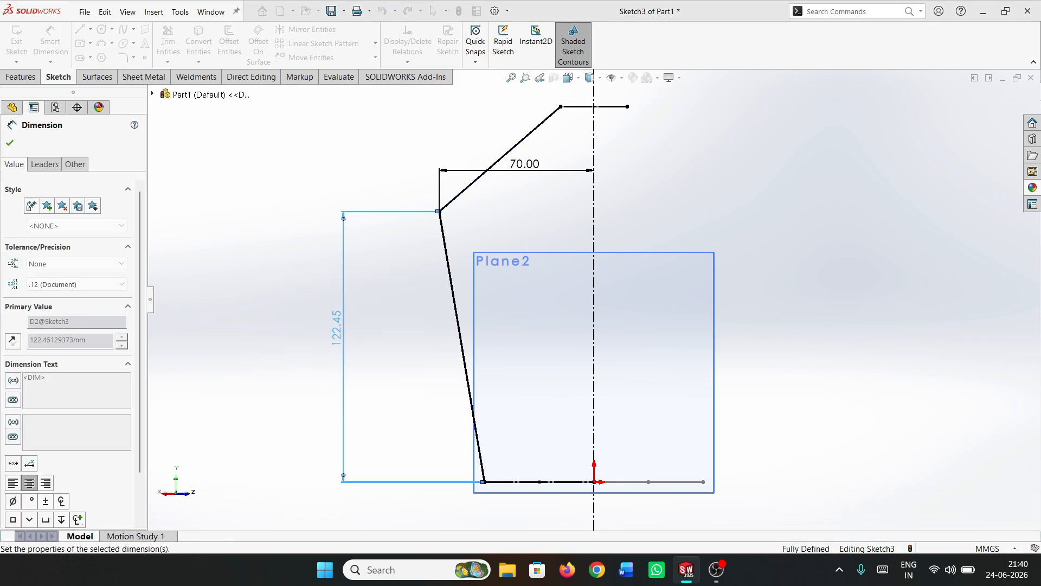
# Round the shoulder corner of the profile with a 15 mm sketch fillet
pyautogui.click(123, 58)
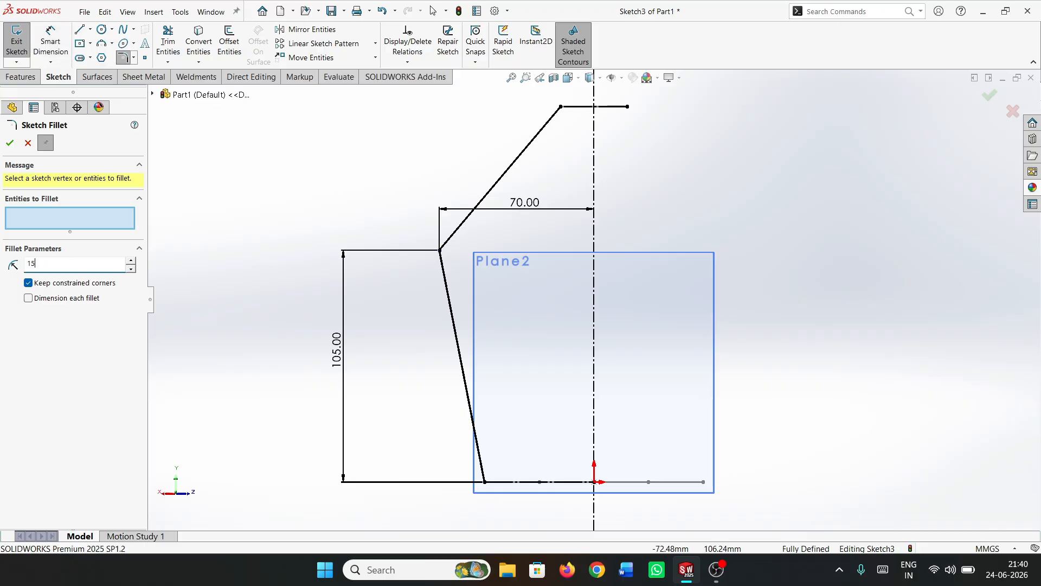
pyautogui.write('15')
pyautogui.click(440, 251)
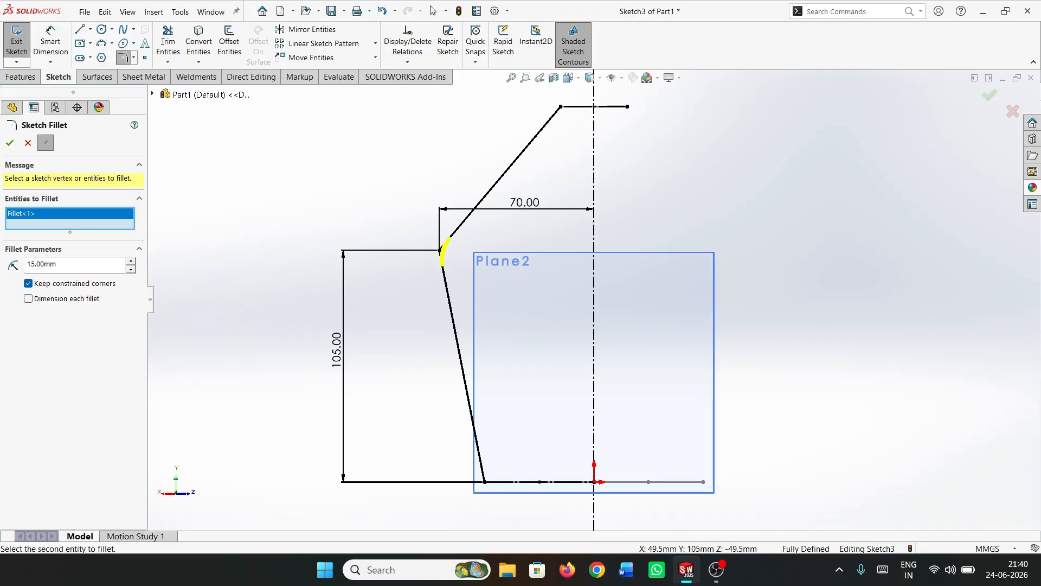
pyautogui.click(10, 143)
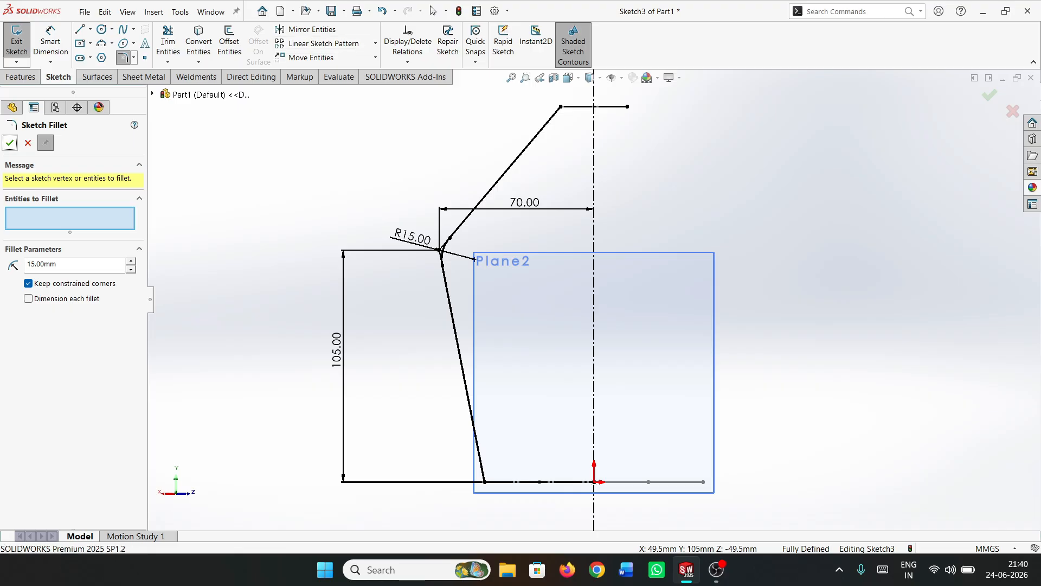
pyautogui.click(9, 143)
# Mirror the two profile lines and the shoulder fillet arc about the vertical centerline
pyautogui.click(311, 29)
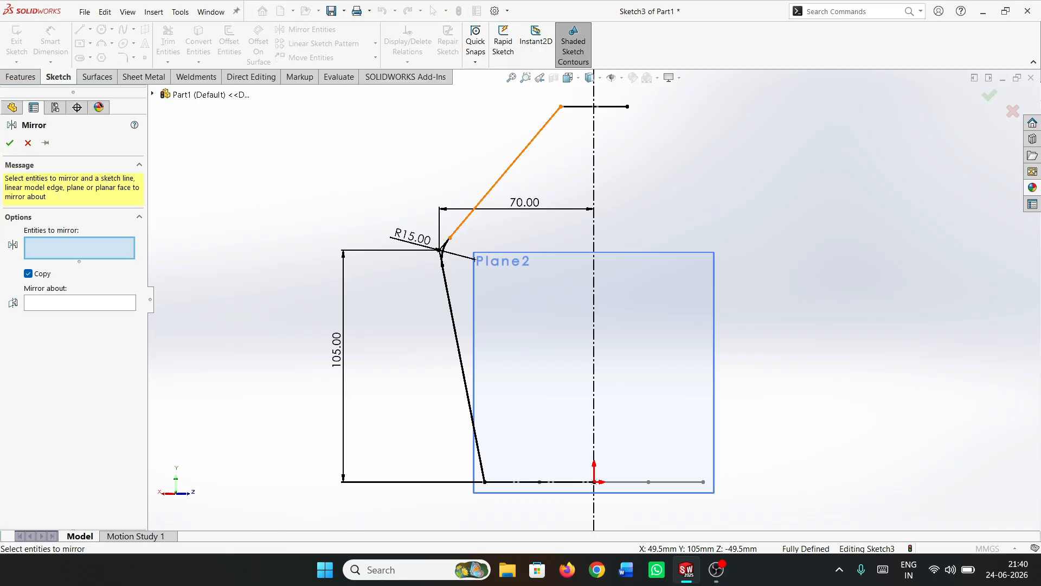
pyautogui.click(504, 174)
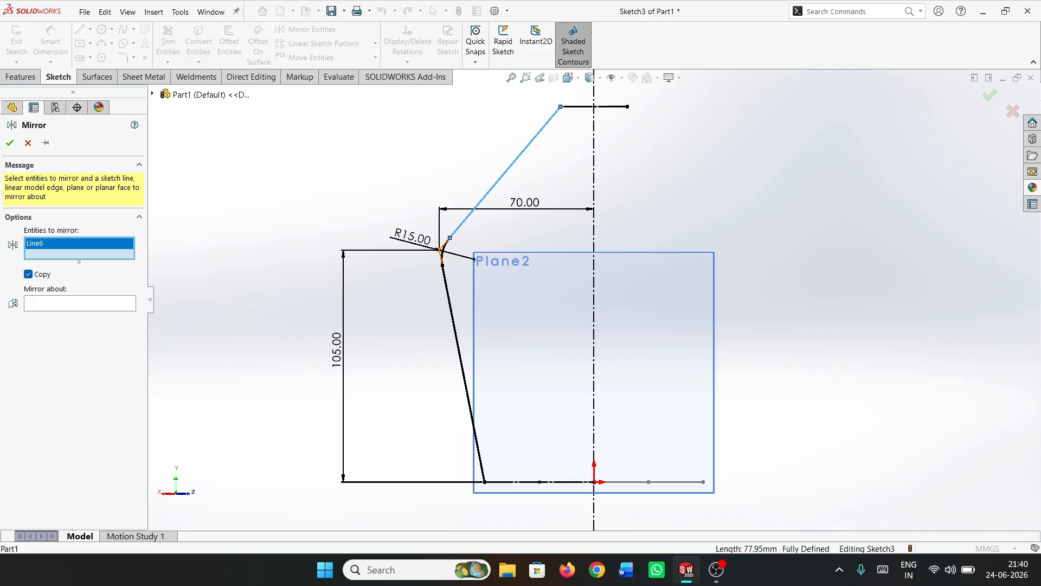
pyautogui.click(443, 250)
pyautogui.click(455, 329)
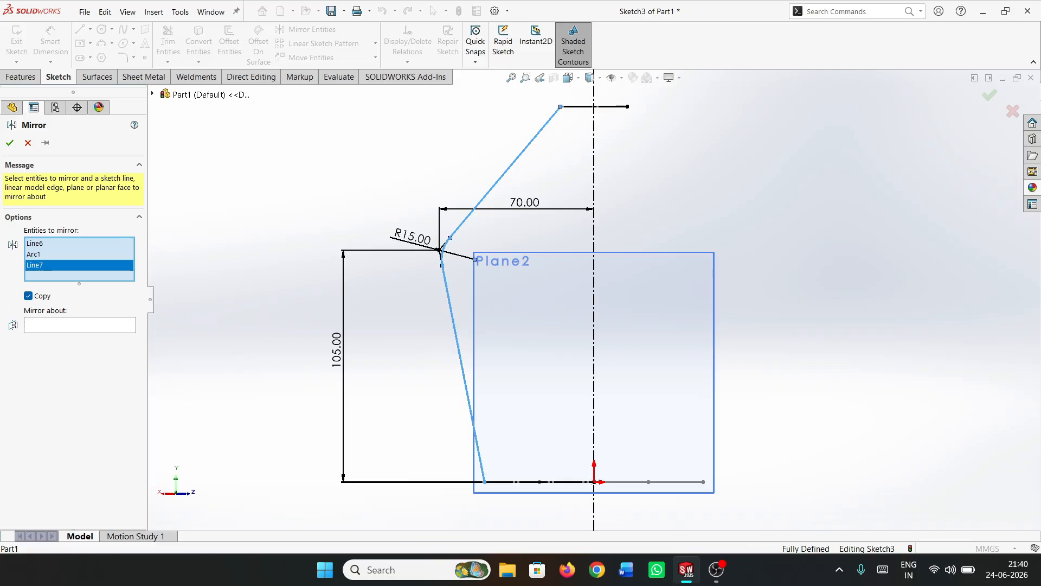
pyautogui.click(80, 325)
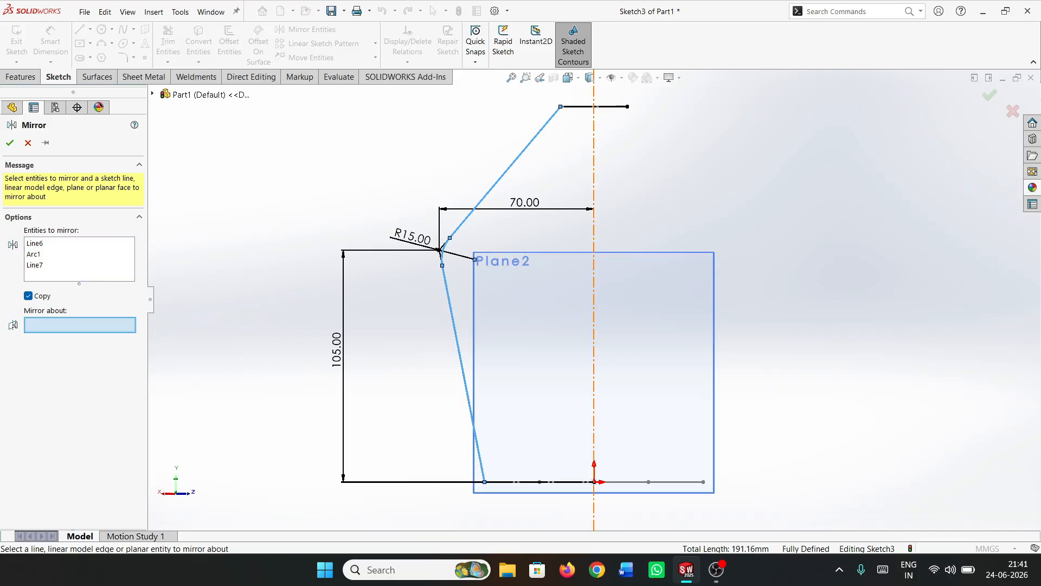
pyautogui.click(593, 326)
pyautogui.click(9, 143)
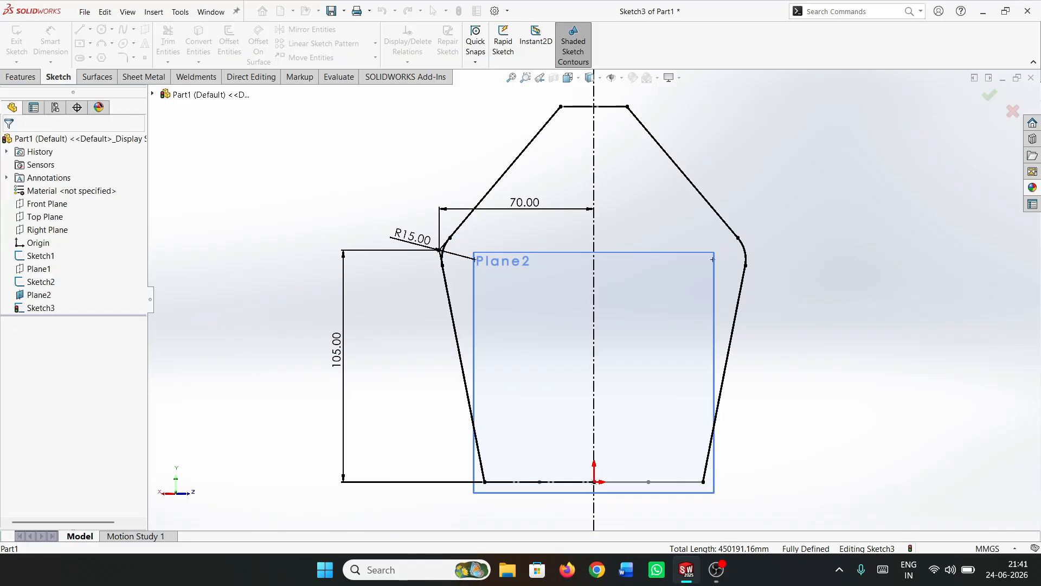
# Close the profile sketch and hide the diagonal plane it lies on
pyautogui.click(16, 41)
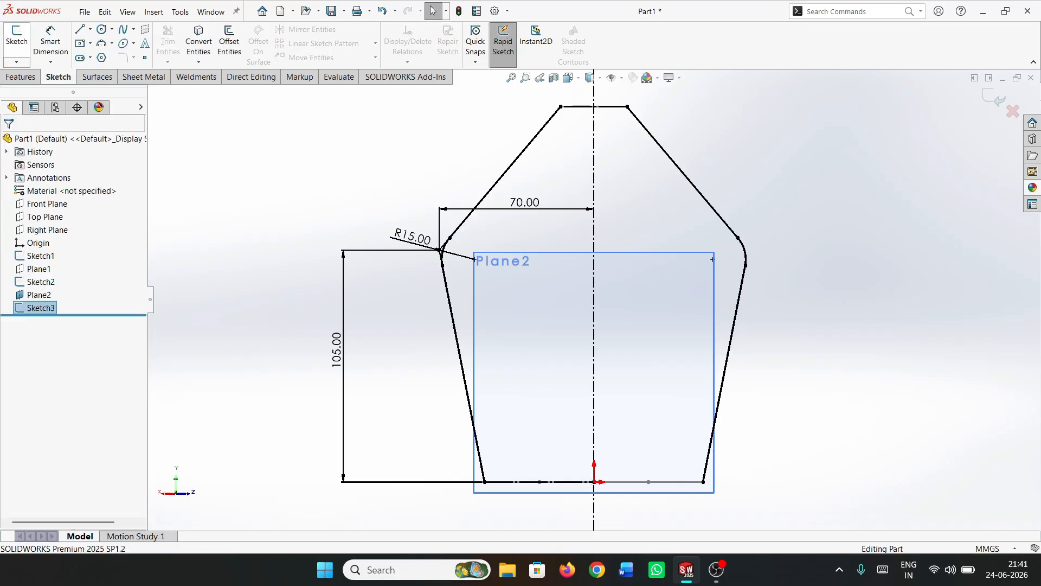
pyautogui.click(35, 295)
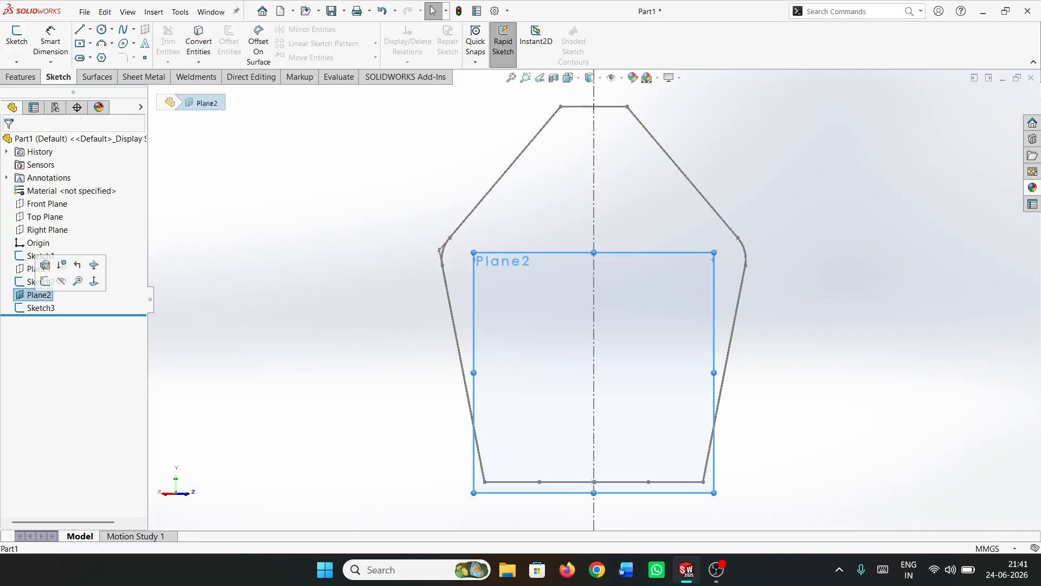
pyautogui.click(60, 281)
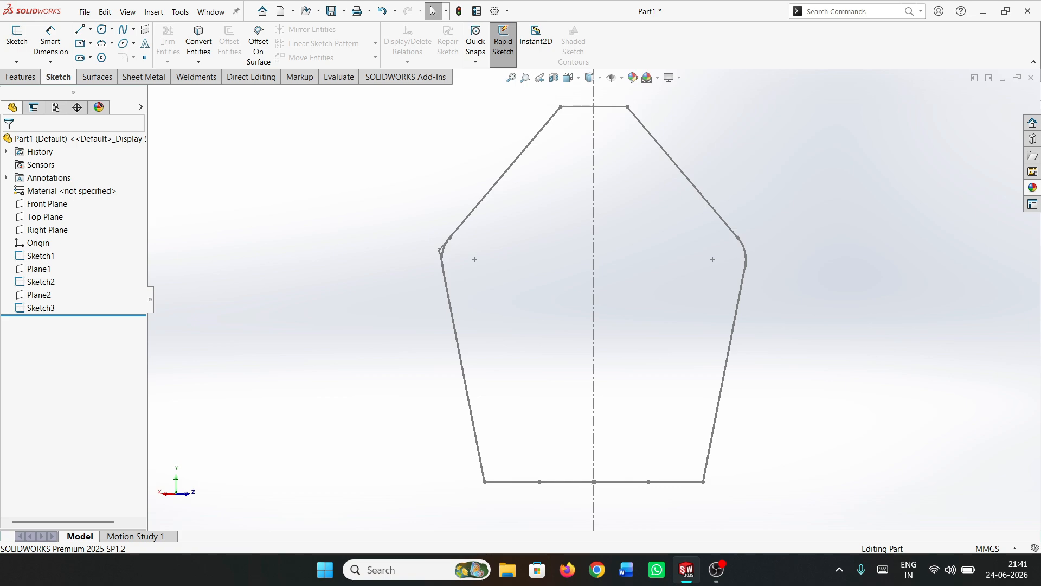
# Create a reference plane through the other two opposite corners of the base square and perpendicular to the Top Plane
pyautogui.click(22, 77)
pyautogui.click(494, 46)
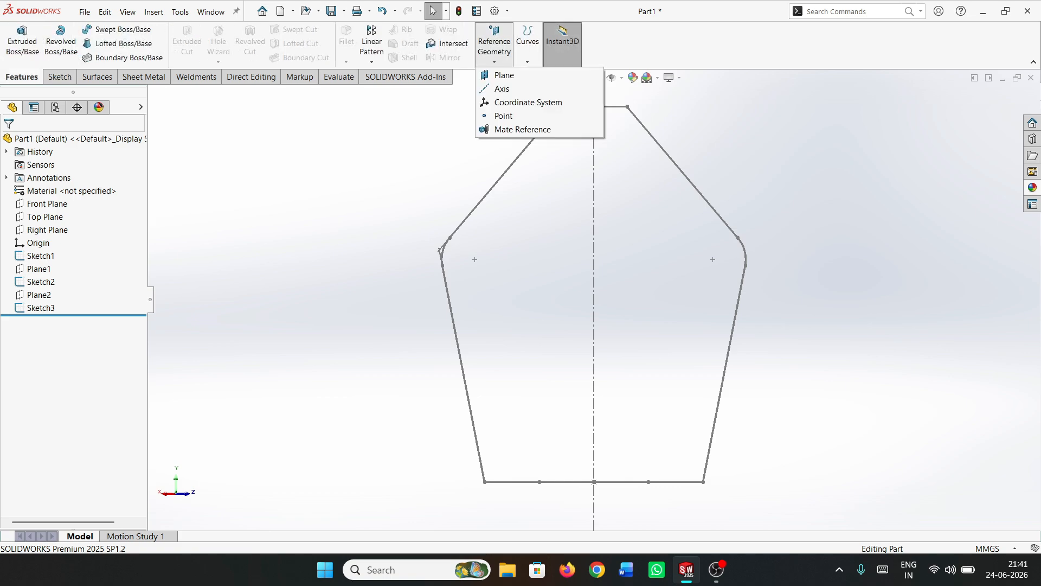
pyautogui.click(505, 75)
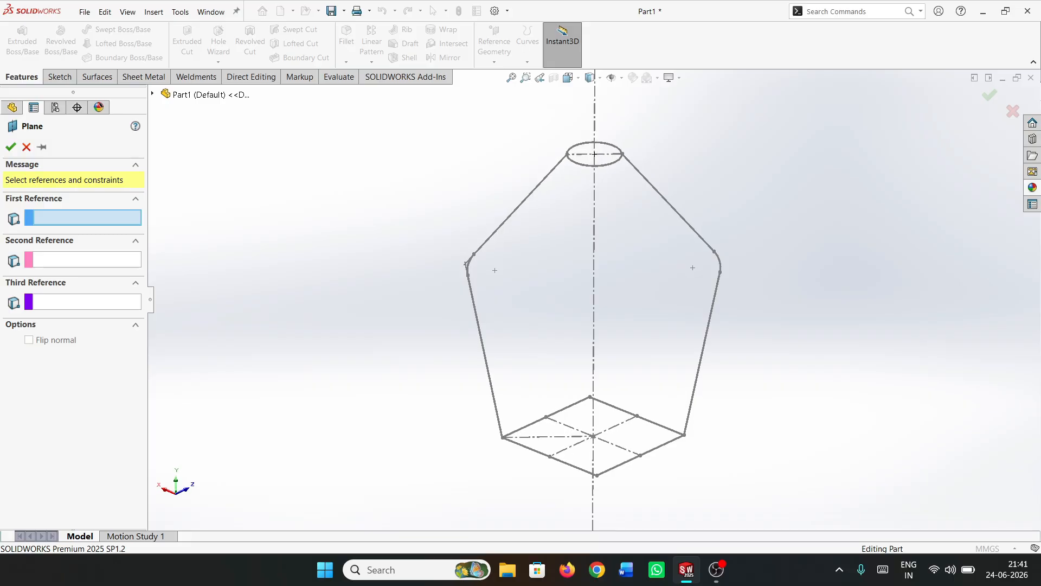
pyautogui.click(590, 397)
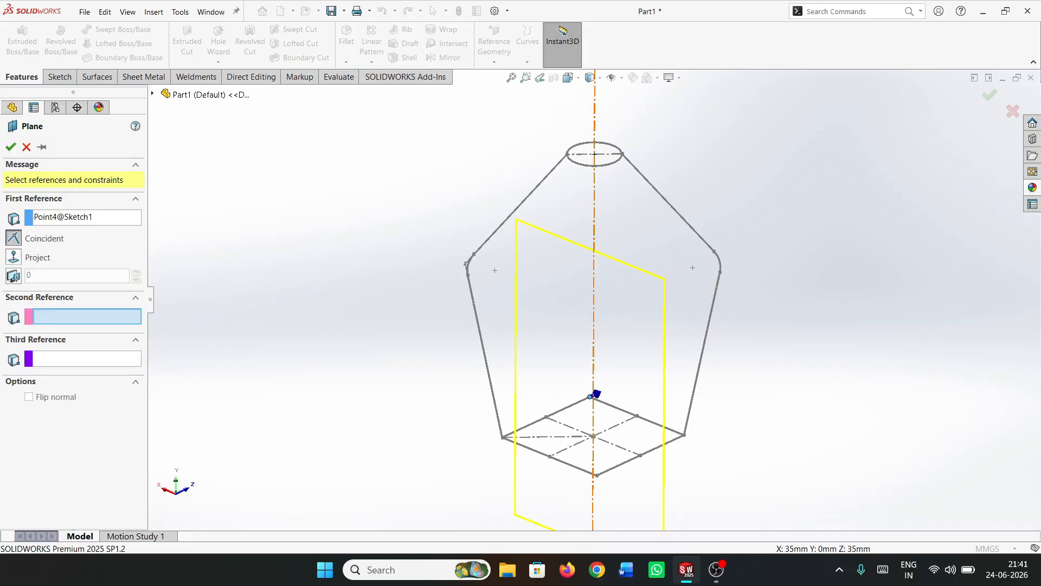
pyautogui.click(596, 475)
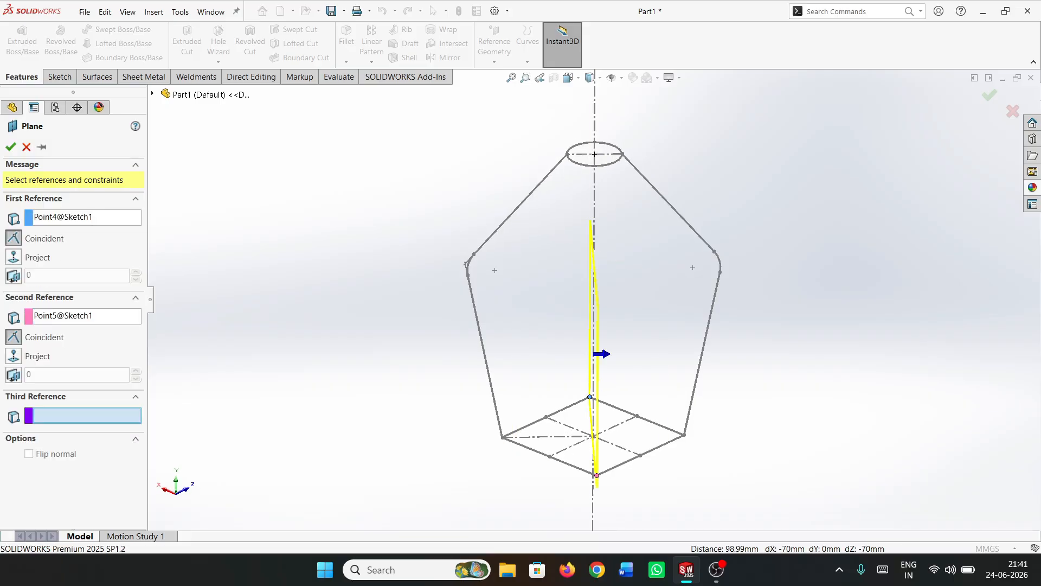
pyautogui.click(152, 94)
pyautogui.click(202, 173)
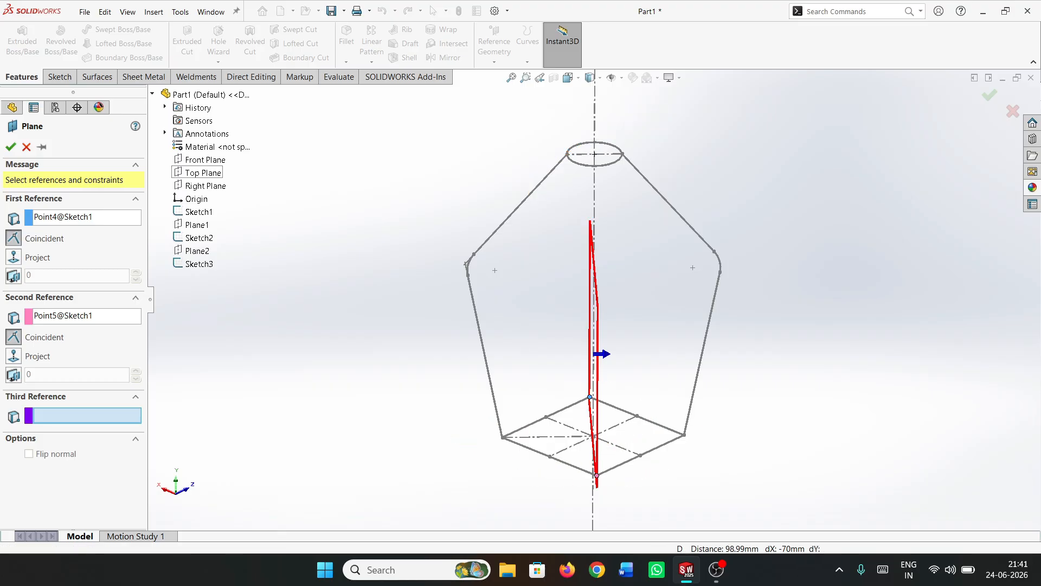
pyautogui.click(10, 147)
# Start a sketch on the new diagonal plane and draw a vertical infinite-length construction centerline through the origin
pyautogui.click(60, 77)
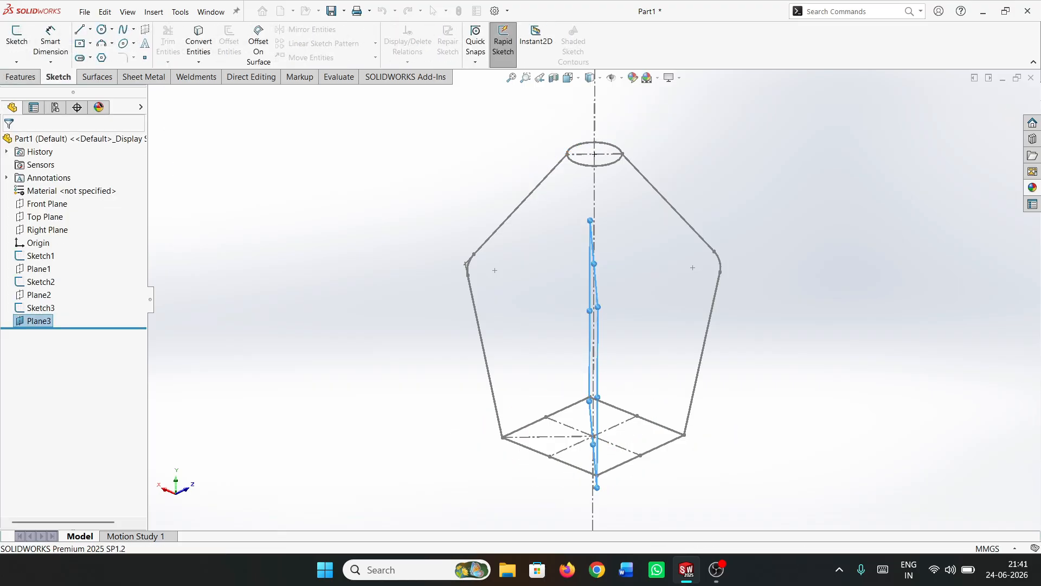
pyautogui.click(16, 38)
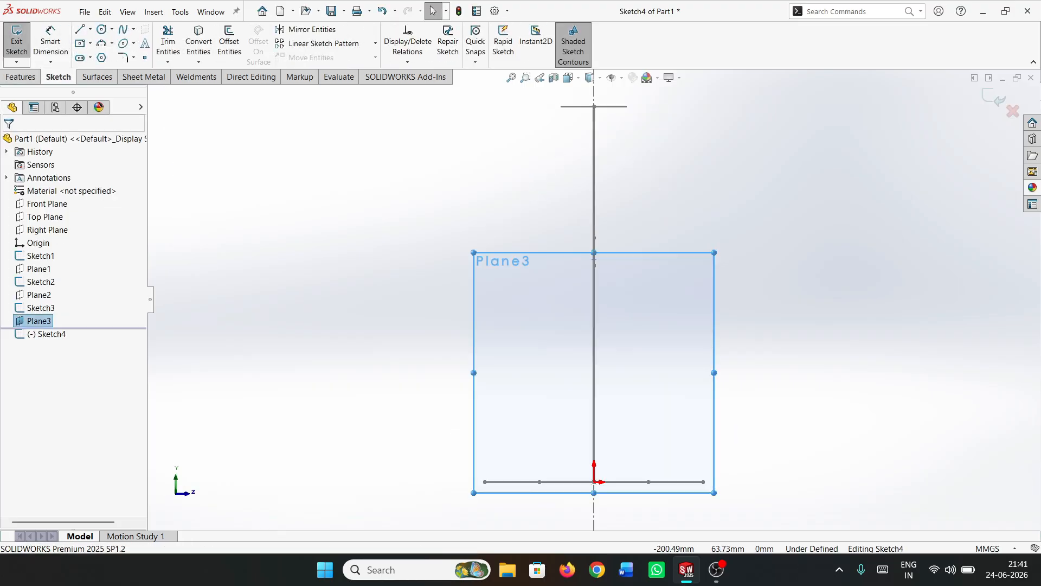
pyautogui.press('Escape')
pyautogui.click(90, 29)
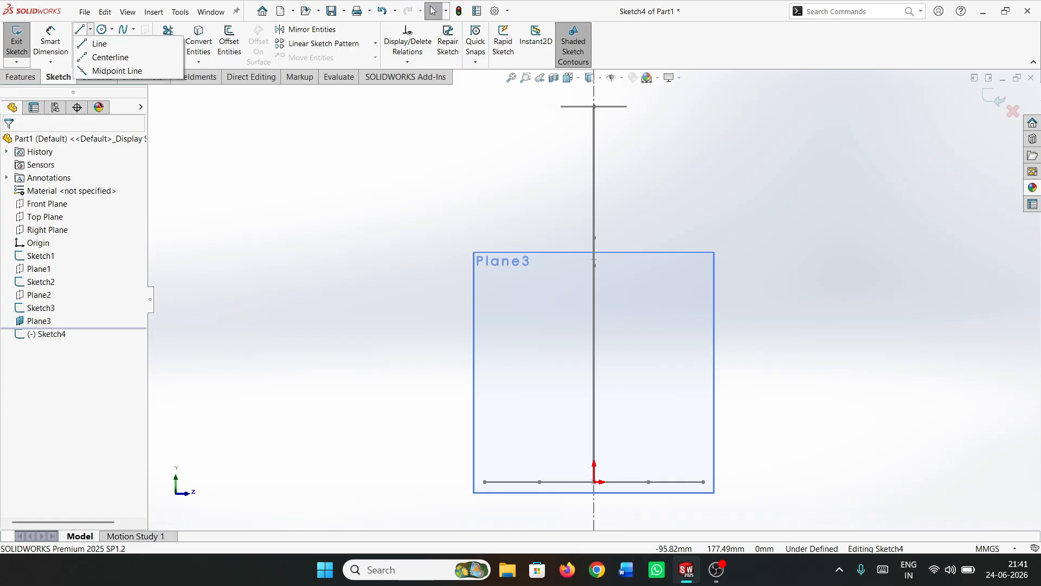
pyautogui.click(107, 56)
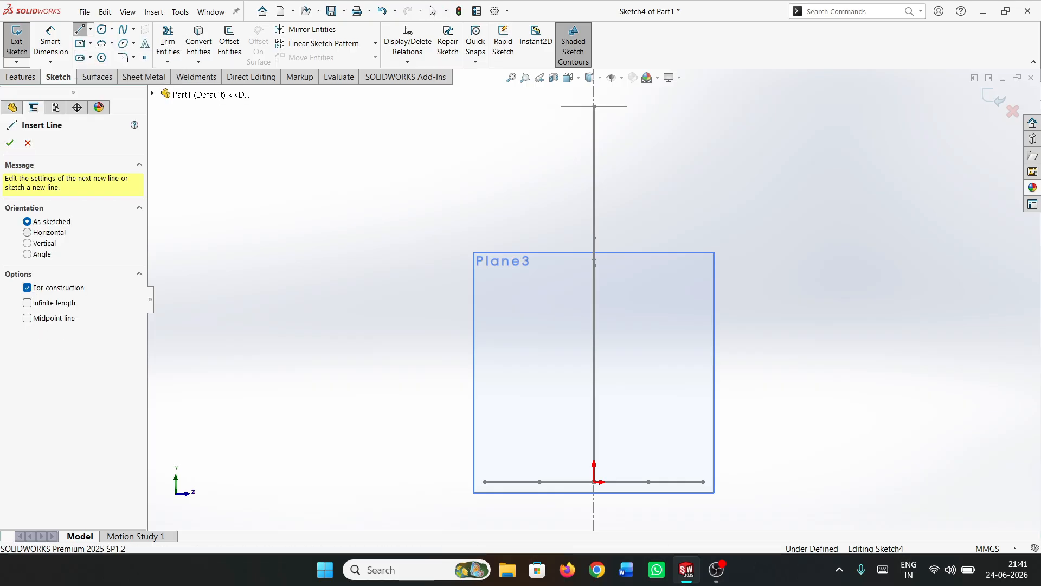
pyautogui.click(26, 242)
pyautogui.click(26, 303)
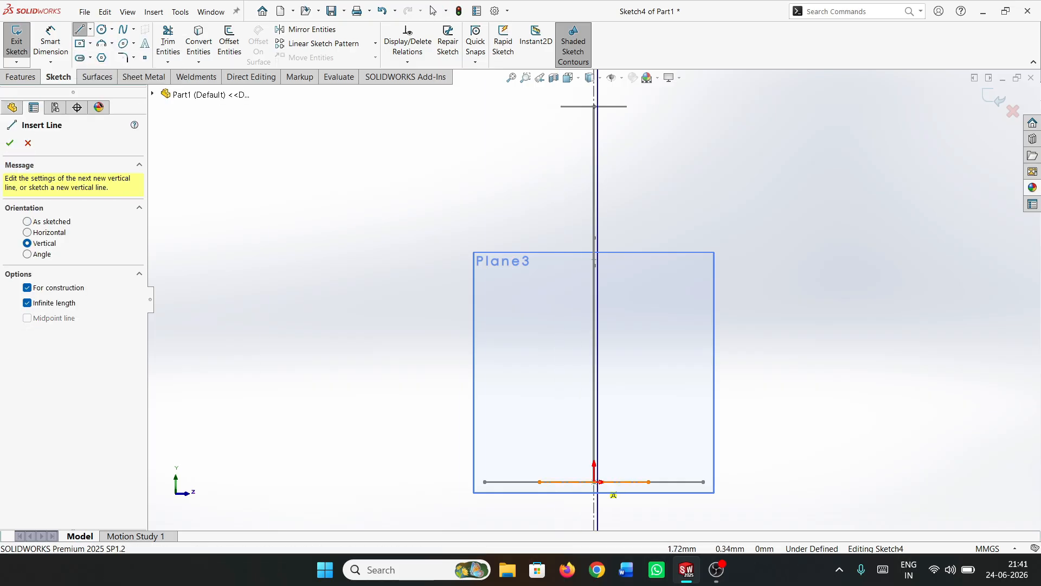
pyautogui.click(594, 482)
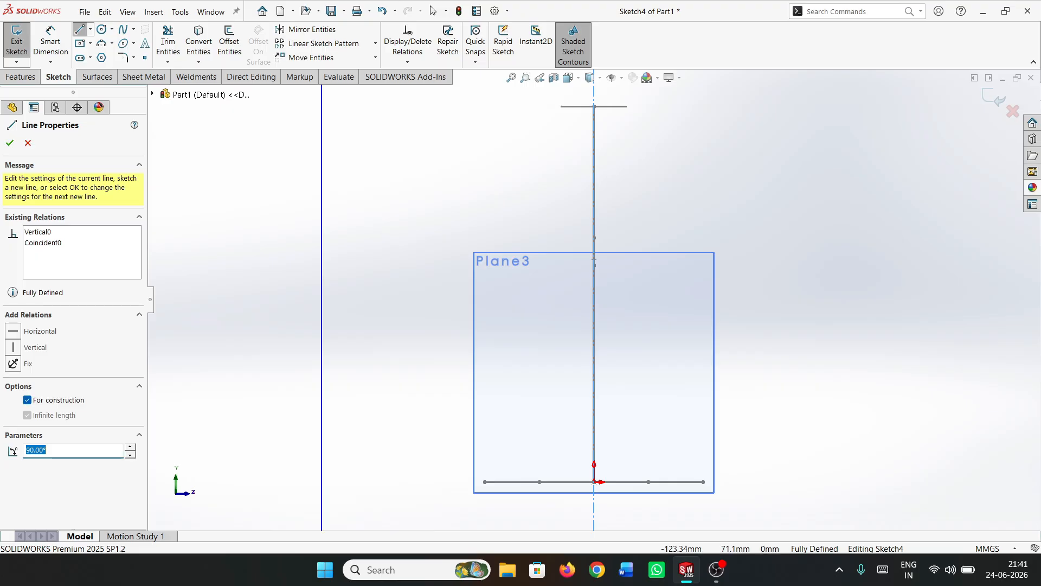
pyautogui.press('Escape')
# Convert the neck circle and the base's diagonal construction line into entities of the current sketch
pyautogui.click(198, 41)
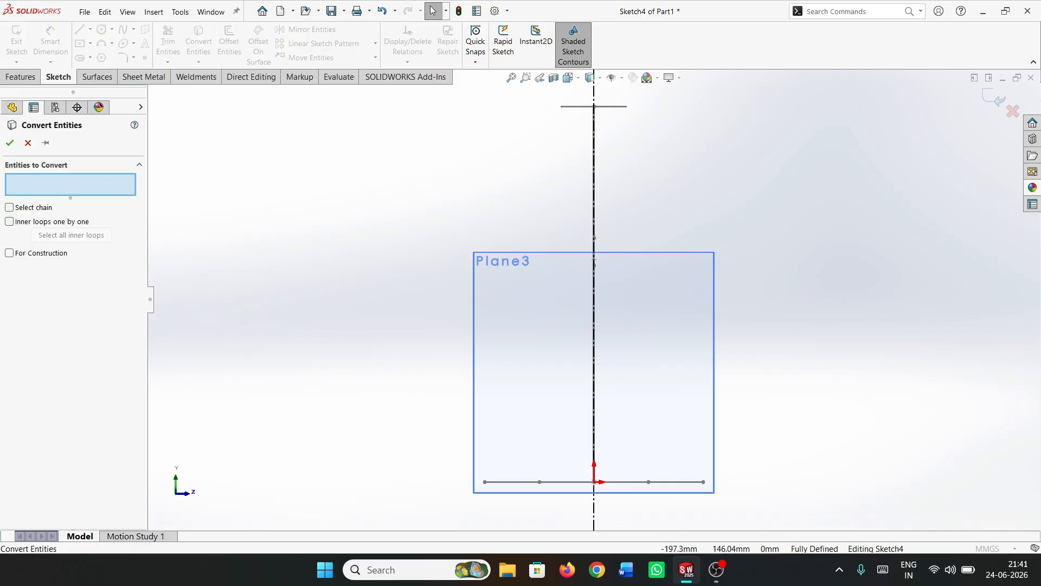
pyautogui.click(594, 106)
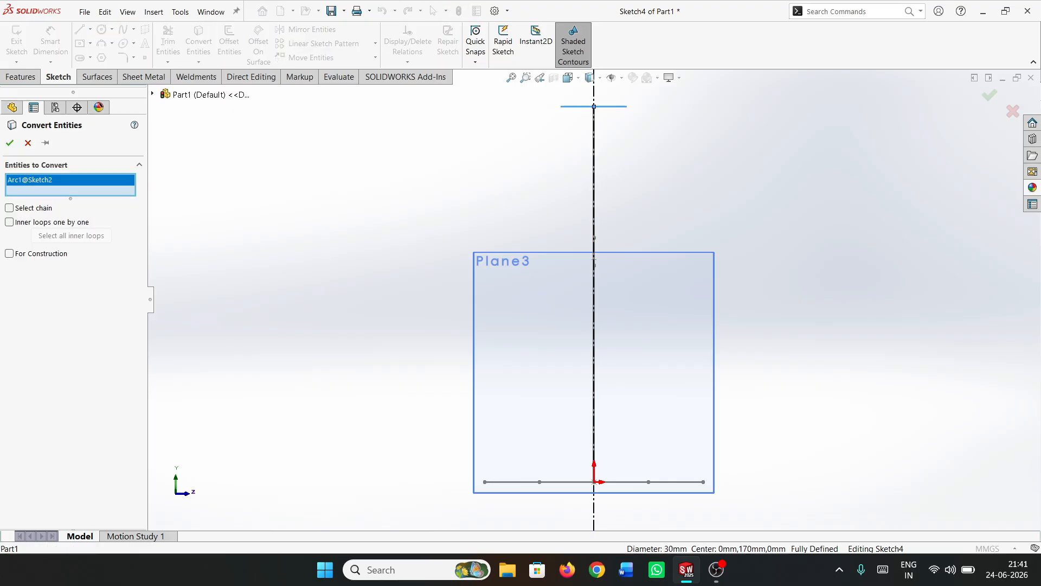
pyautogui.click(540, 482)
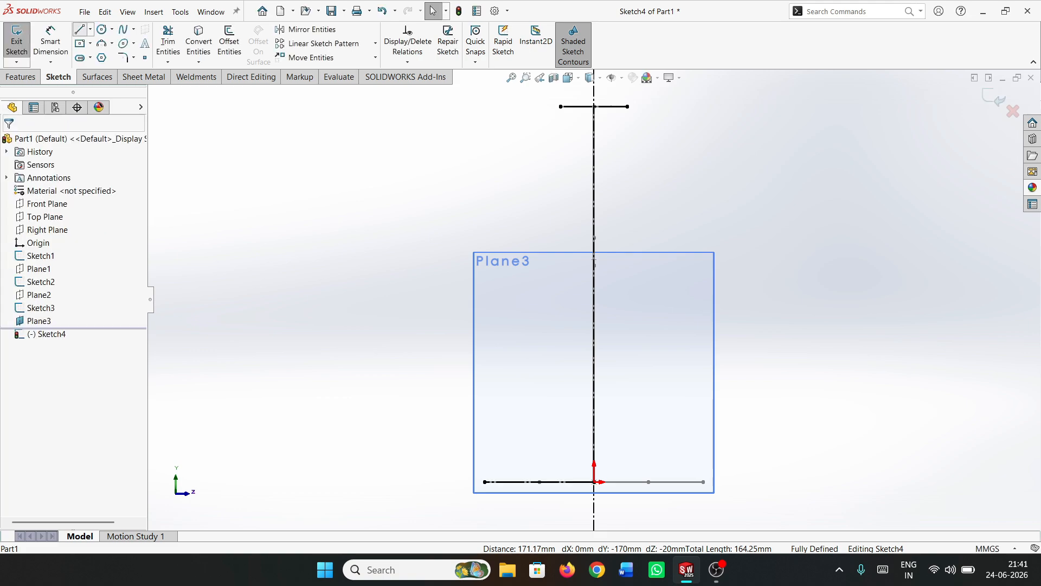
# Draw two connected lines from the neck line's end out to a shoulder point and down to the base corner
pyautogui.click(80, 30)
pyautogui.click(560, 106)
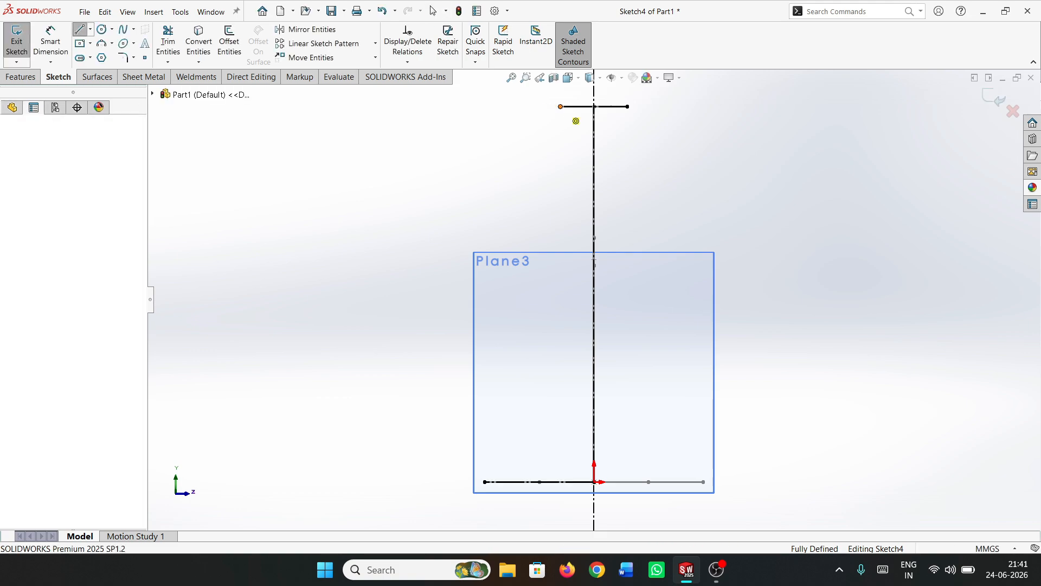
pyautogui.click(433, 190)
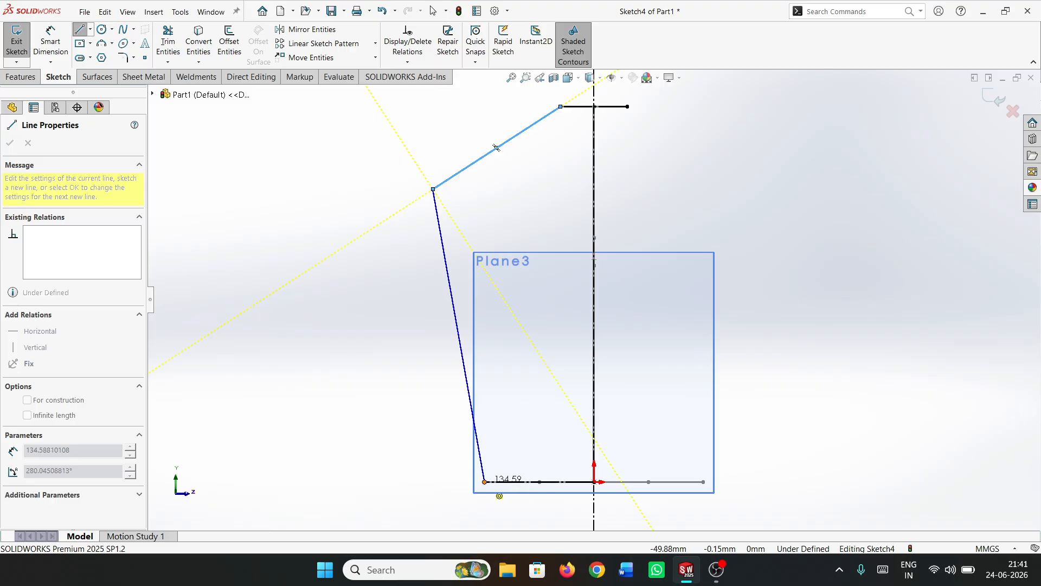
pyautogui.click(484, 482)
pyautogui.press('Escape')
# Dimension the distance from the shoulder point to the vertical centerline as 80 mm
pyautogui.press('d')
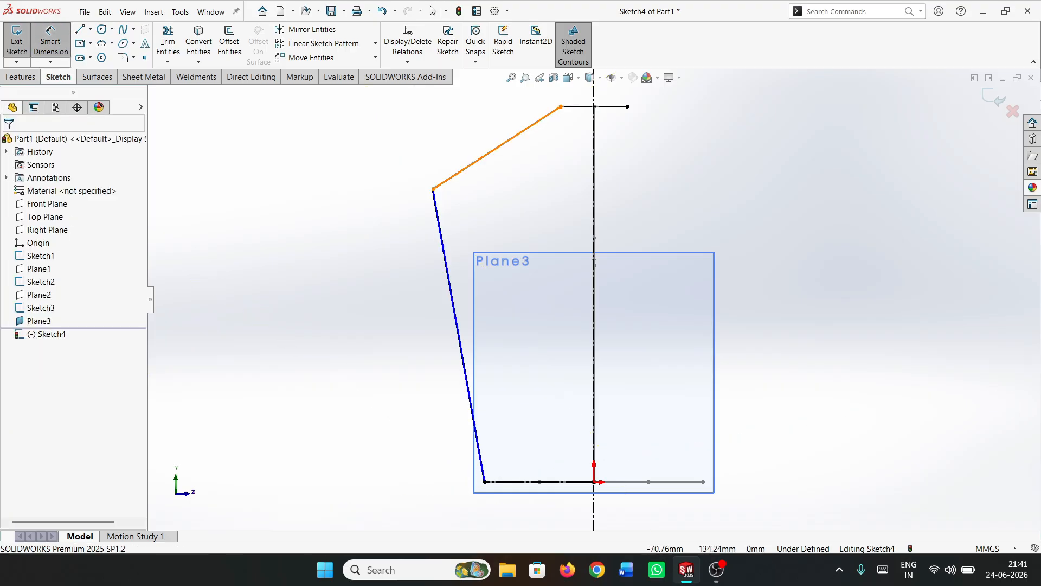
pyautogui.click(433, 189)
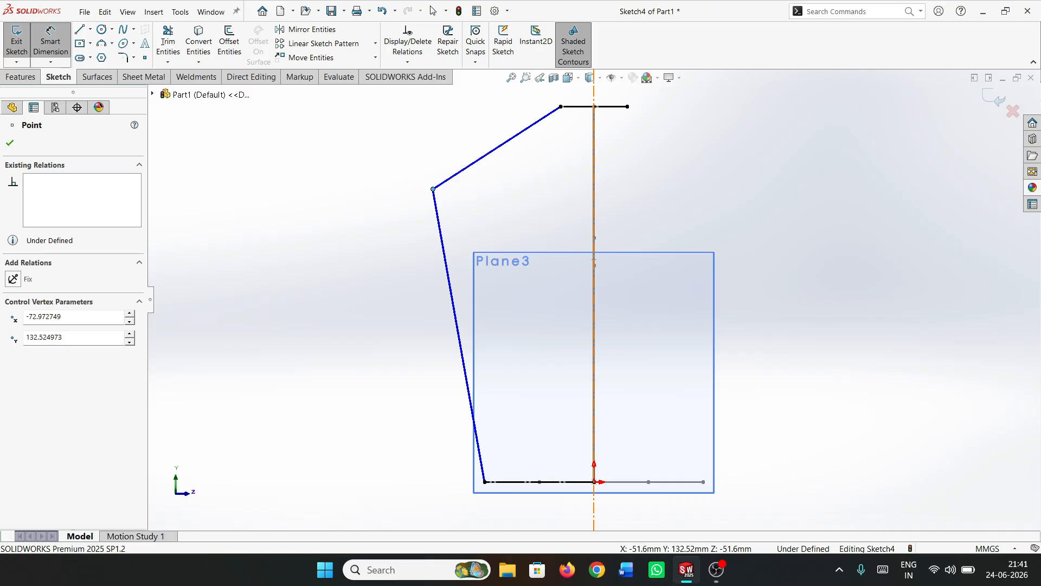
pyautogui.click(594, 196)
pyautogui.click(525, 163)
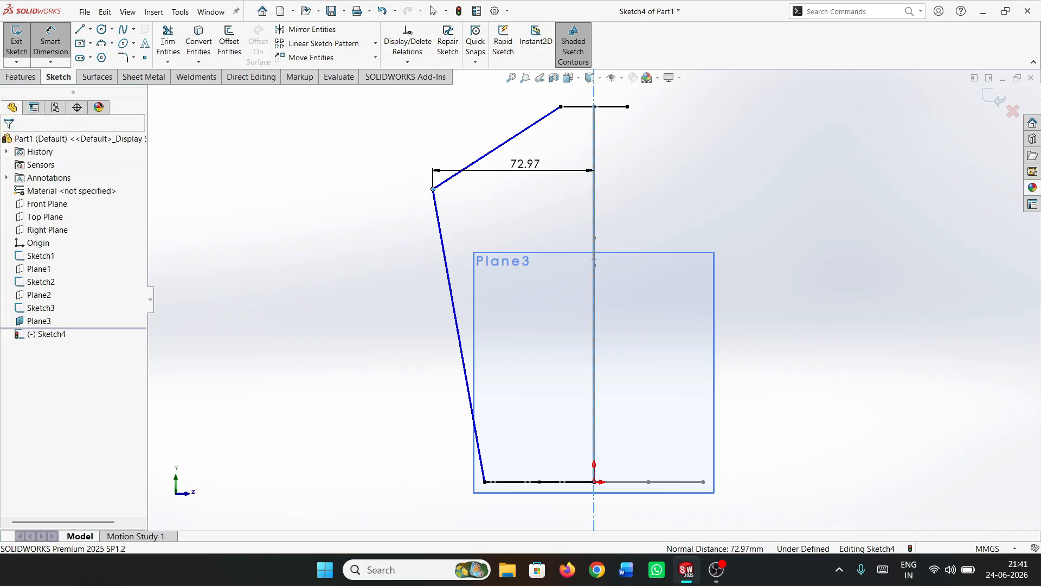
pyautogui.write('80')
pyautogui.press('Return')
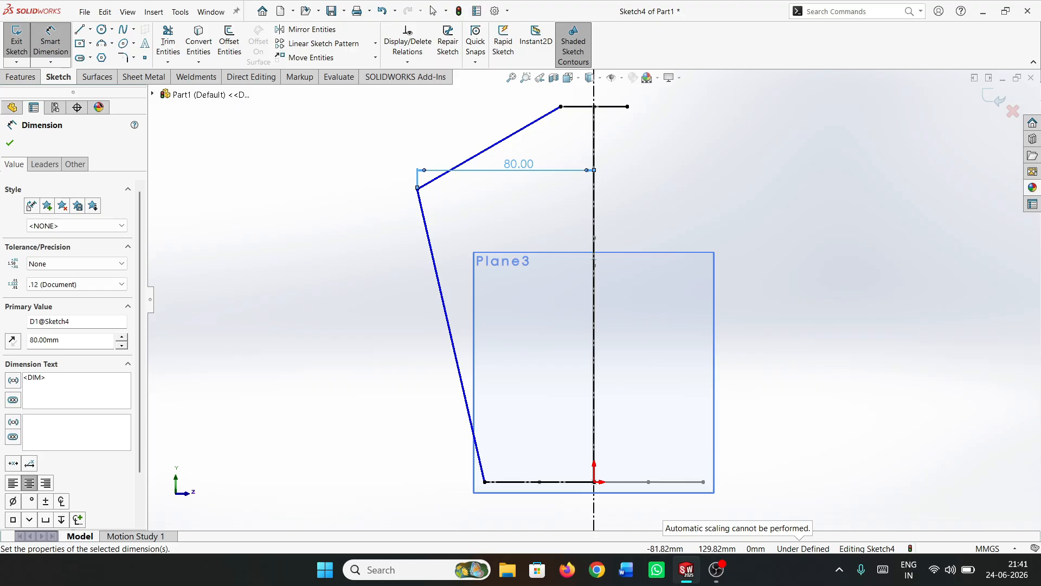
# Dimension the shoulder point's height above the base line as 135 mm
pyautogui.click(417, 189)
pyautogui.click(558, 482)
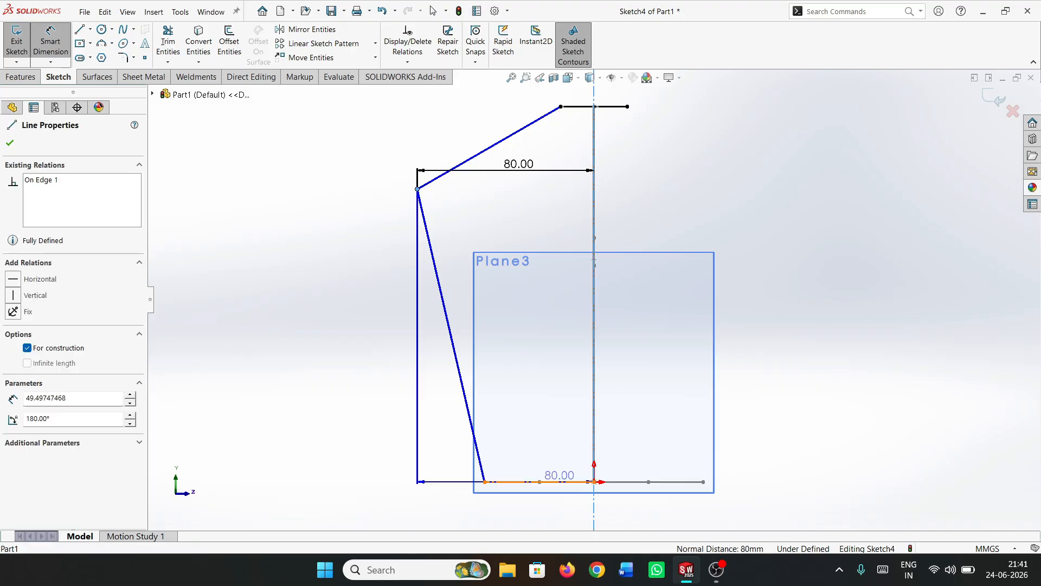
pyautogui.click(334, 358)
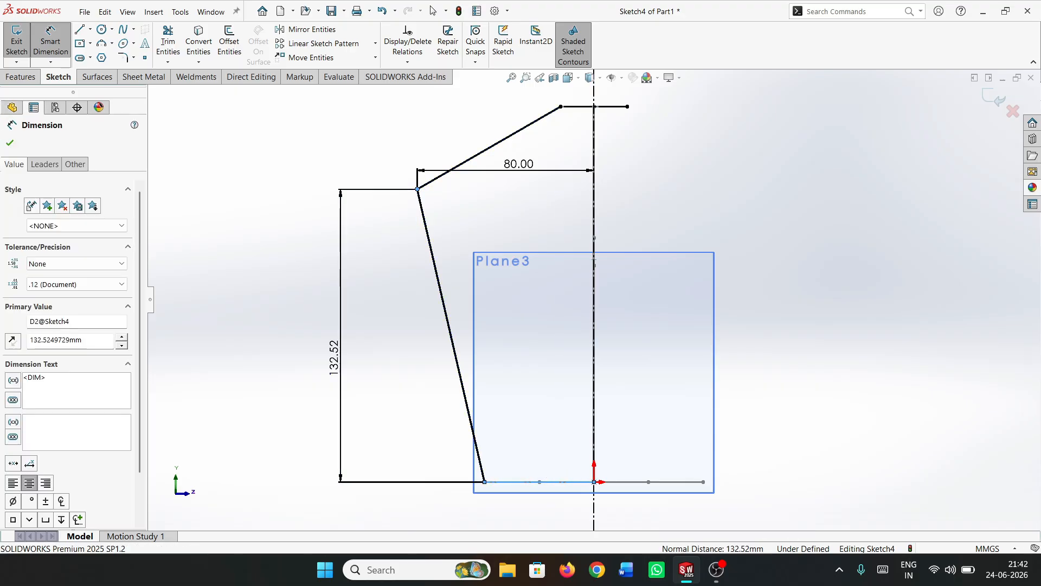
pyautogui.write('135')
pyautogui.press('Return')
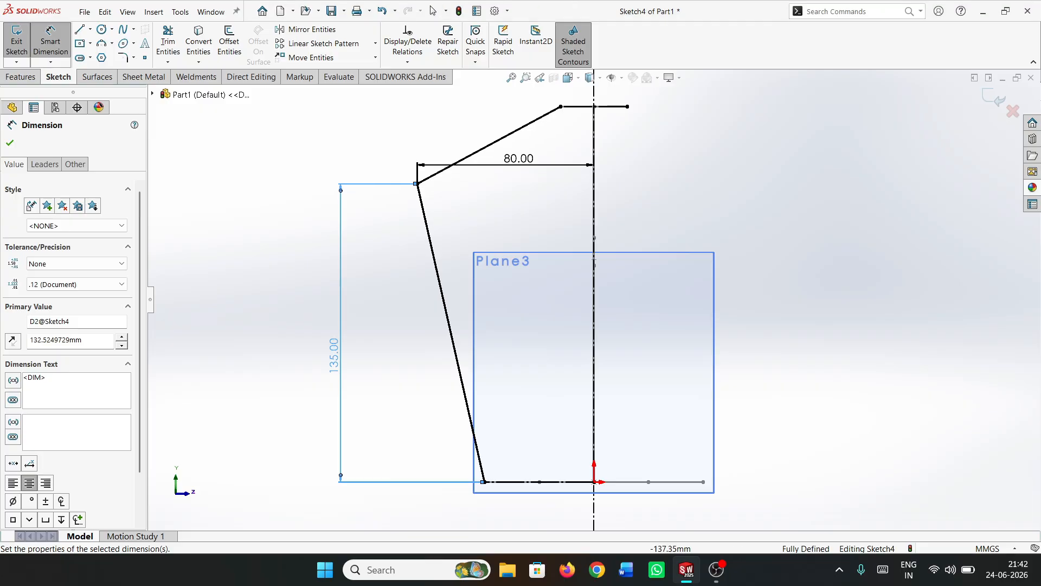
# Apply a 15 mm sketch fillet to the shoulder corner of the second diagonal profile
pyautogui.click(123, 57)
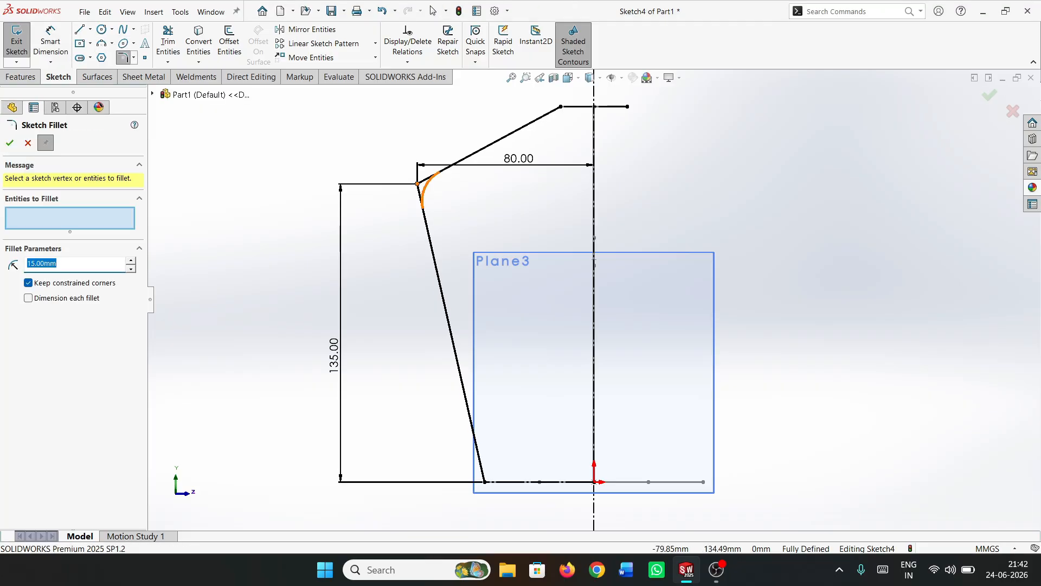
pyautogui.click(418, 184)
pyautogui.click(10, 142)
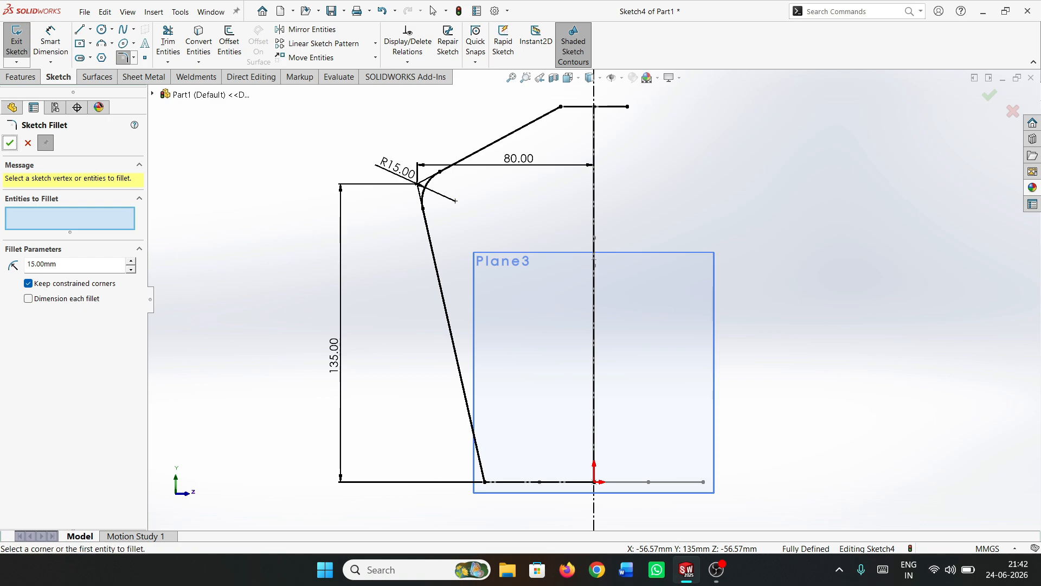
pyautogui.click(10, 142)
# Mirror the sloped shoulder line, the fillet arc and the side line about the vertical centerline
pyautogui.click(313, 29)
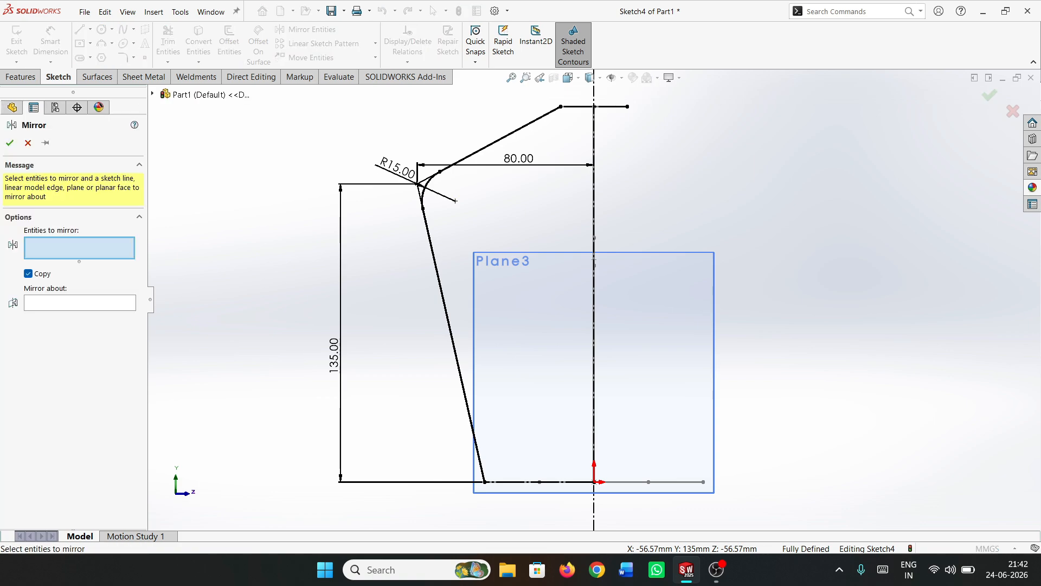
pyautogui.click(500, 139)
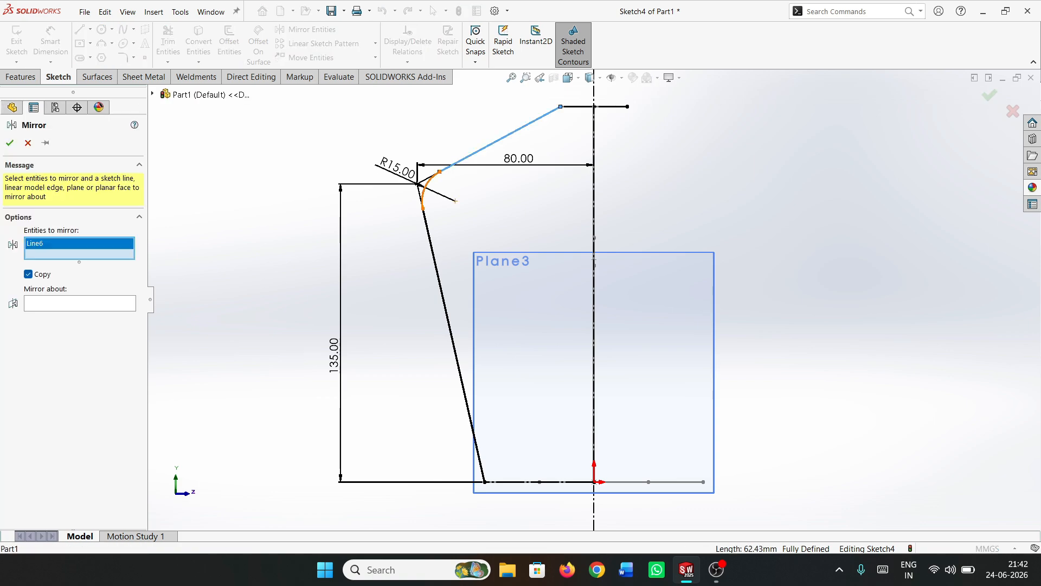
pyautogui.click(427, 184)
pyautogui.click(449, 326)
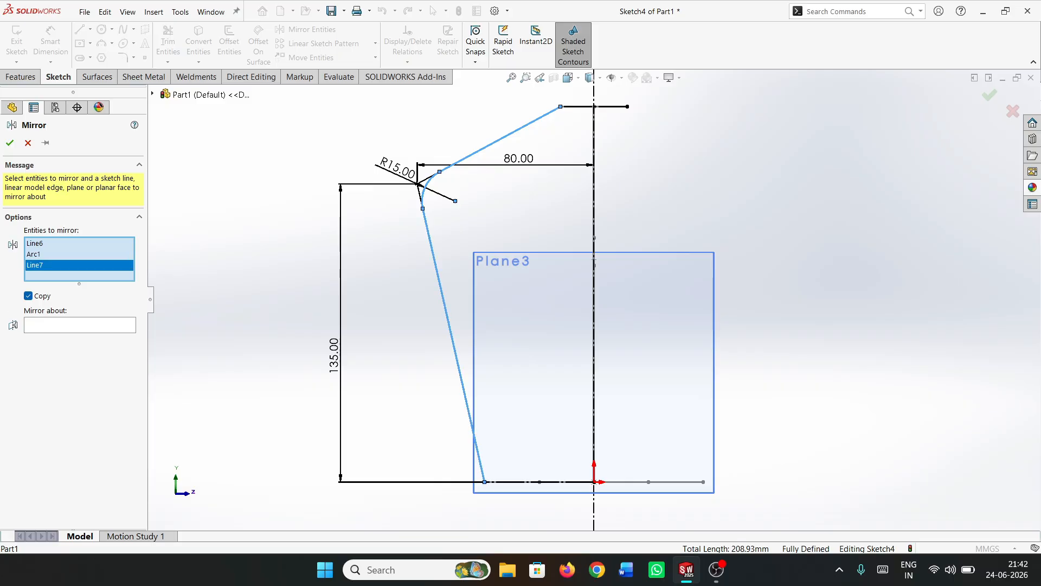
pyautogui.click(80, 324)
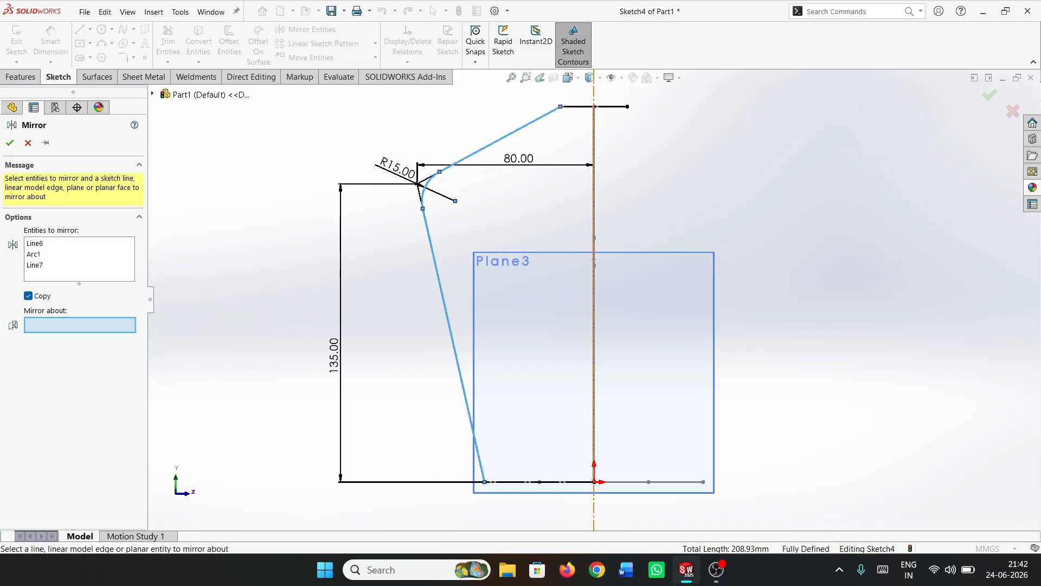
pyautogui.click(593, 314)
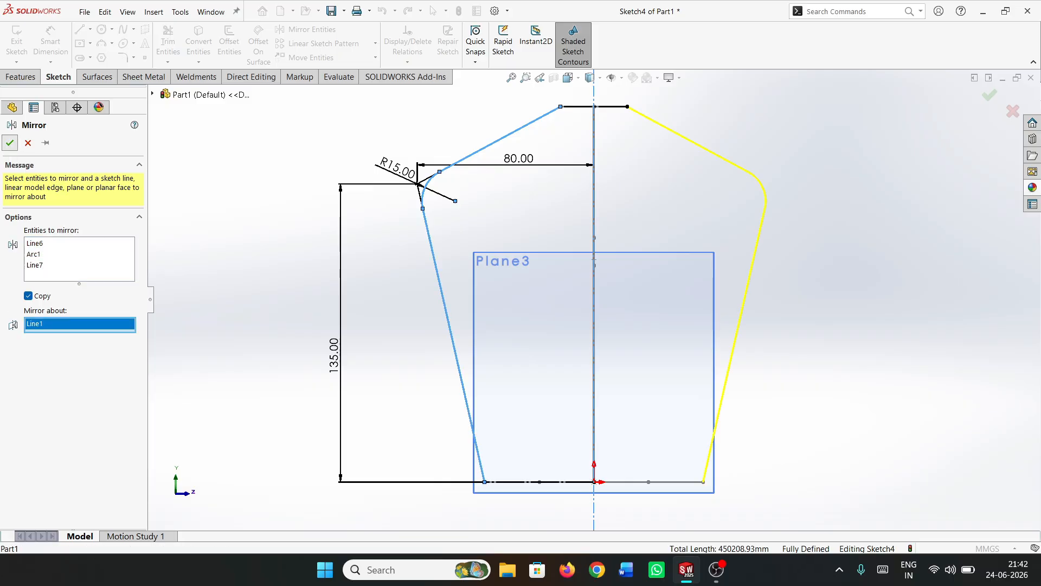
pyautogui.click(10, 143)
# Exit the second profile sketch and hide Plane3
pyautogui.click(17, 41)
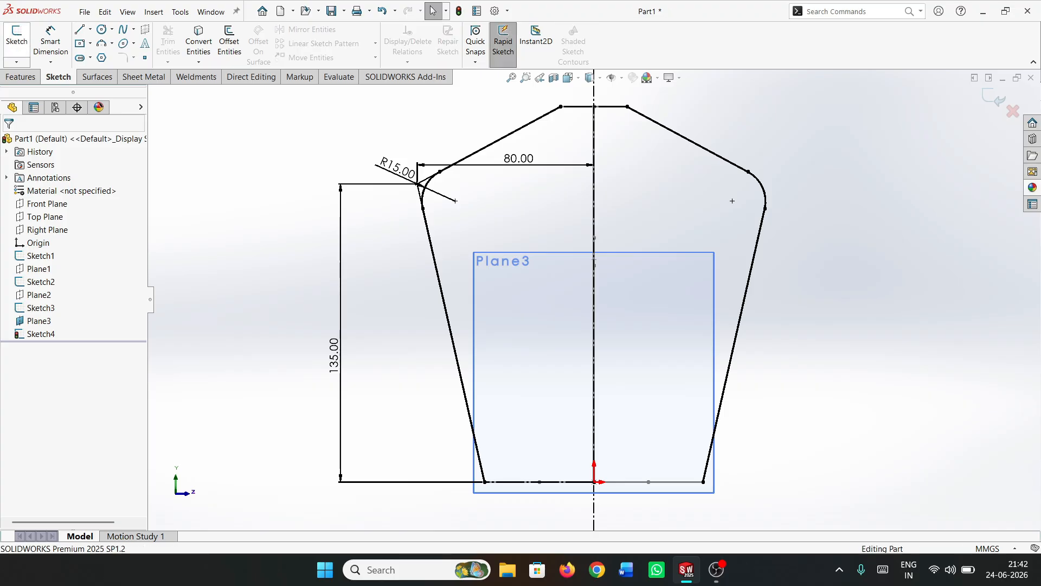
pyautogui.click(39, 320)
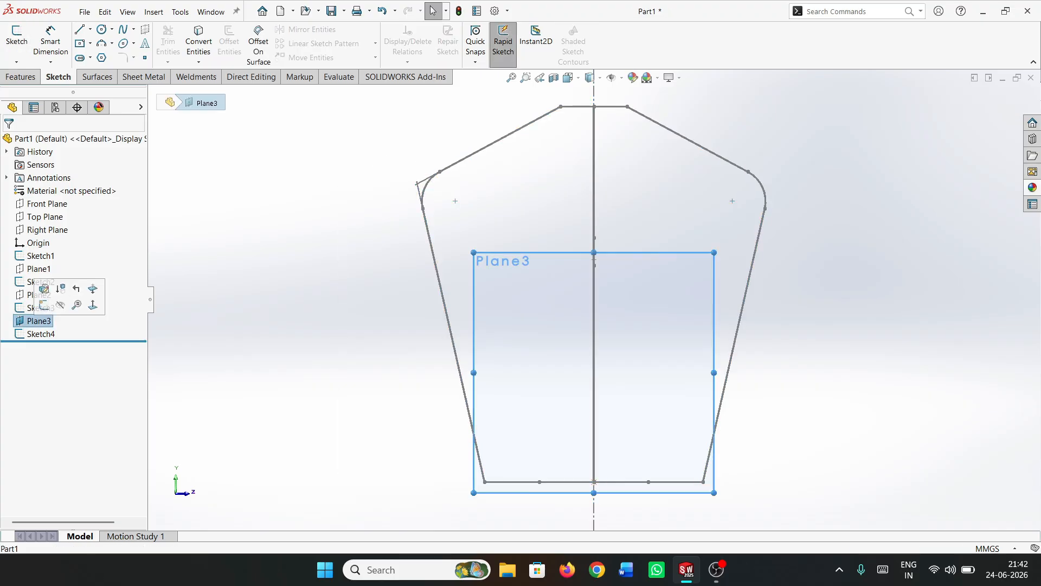
pyautogui.click(60, 304)
# Start a Lofted Boss/Base with the base square and the neck circle as profiles, matched at corresponding points
pyautogui.scroll(3, 593, 299)
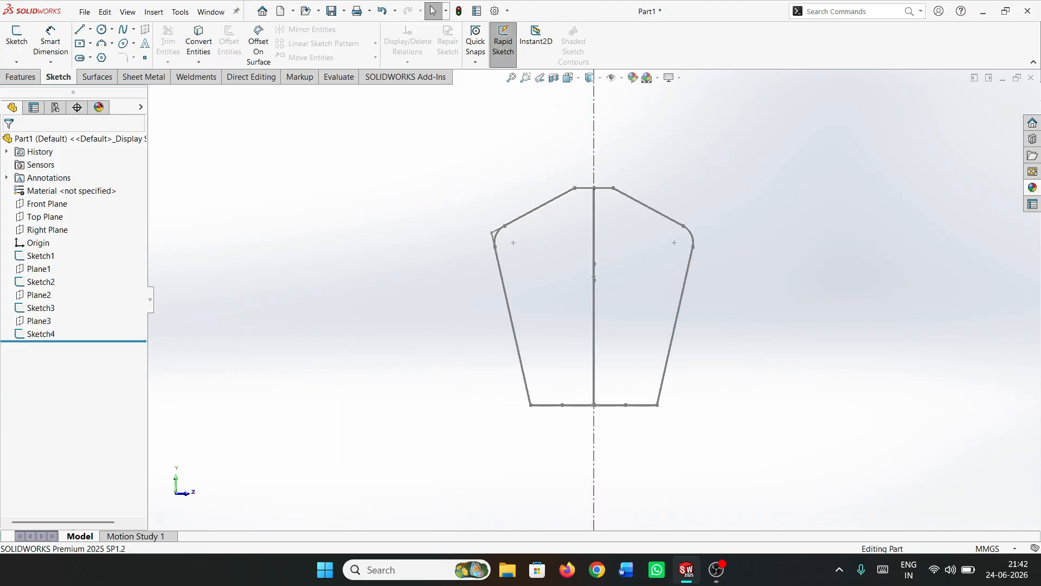
pyautogui.moveTo(594, 299)
pyautogui.mouseDown(button='middle')
pyautogui.moveTo(600, 331)
pyautogui.moveTo(696, 330)
pyautogui.moveTo(659, 326)
pyautogui.mouseUp(button='middle')
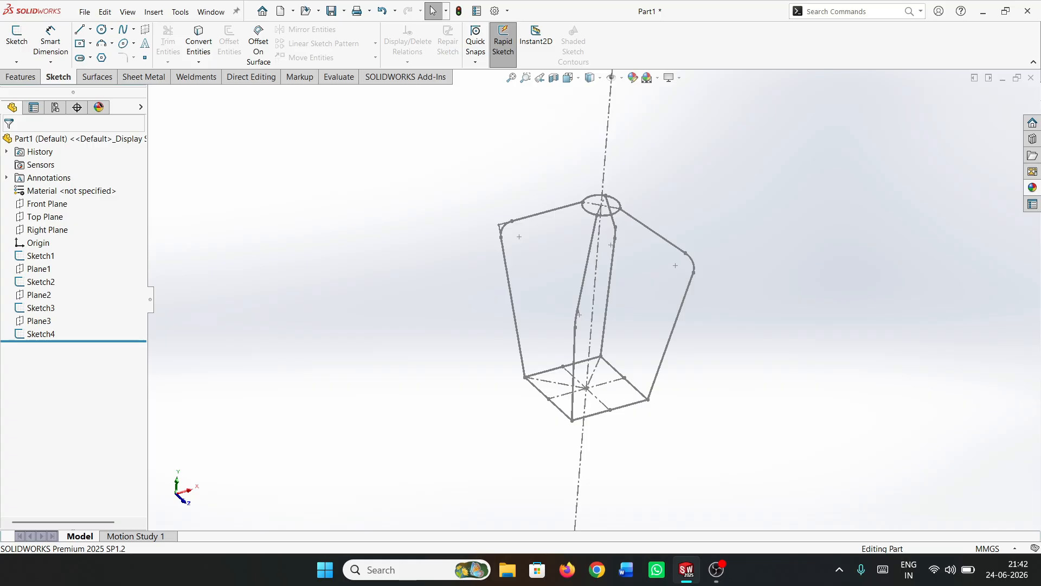
pyautogui.click(20, 77)
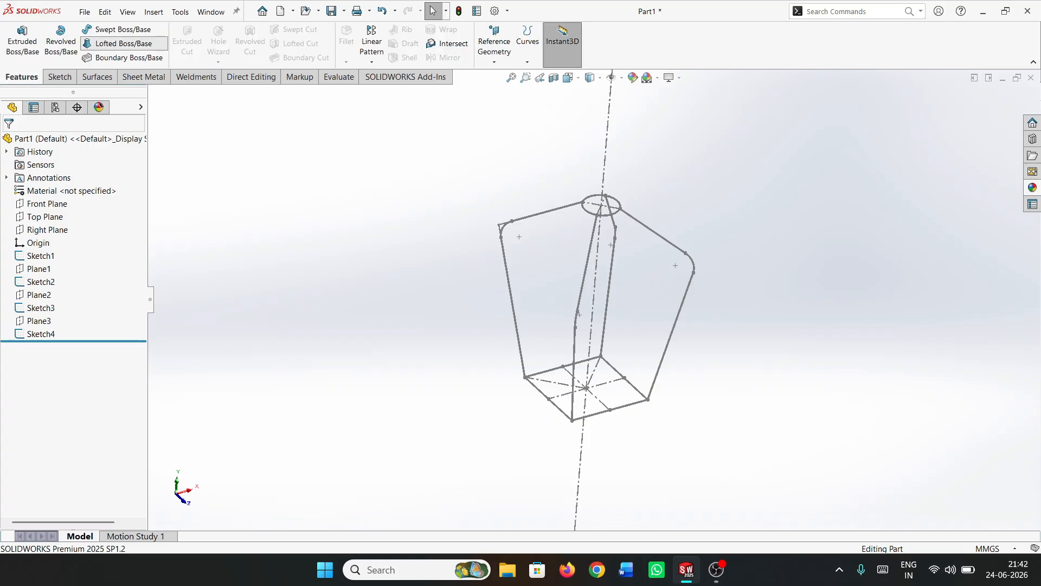
pyautogui.click(123, 43)
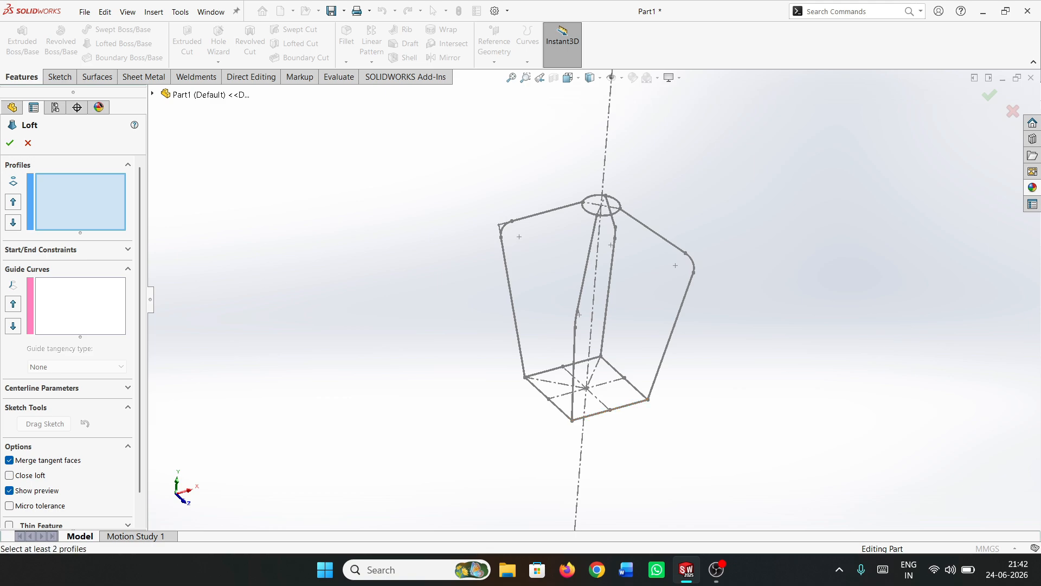
pyautogui.click(648, 399)
pyautogui.click(620, 208)
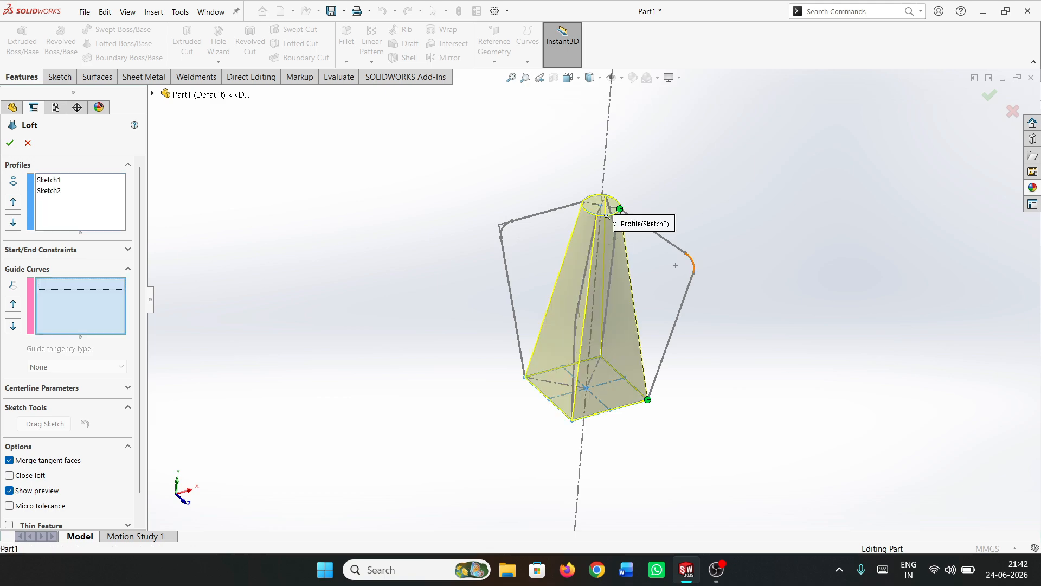
# Add the four diagonal shoulder profiles as separate open-loop guide curves and finish the loft
pyautogui.click(689, 259)
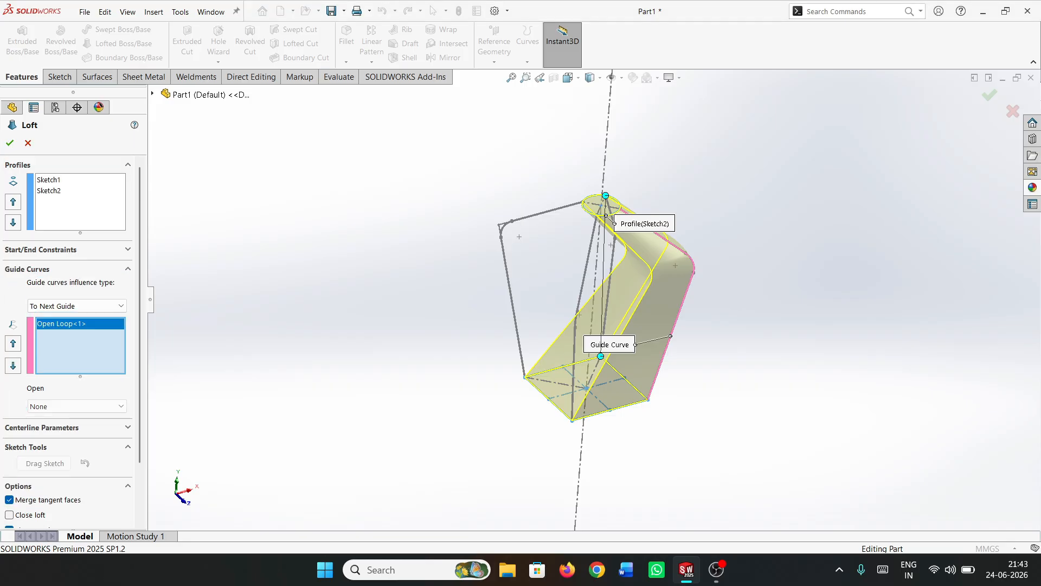
pyautogui.moveTo(690, 260); pyautogui.dragTo(740, 267, button='middle')
pyautogui.click(624, 203)
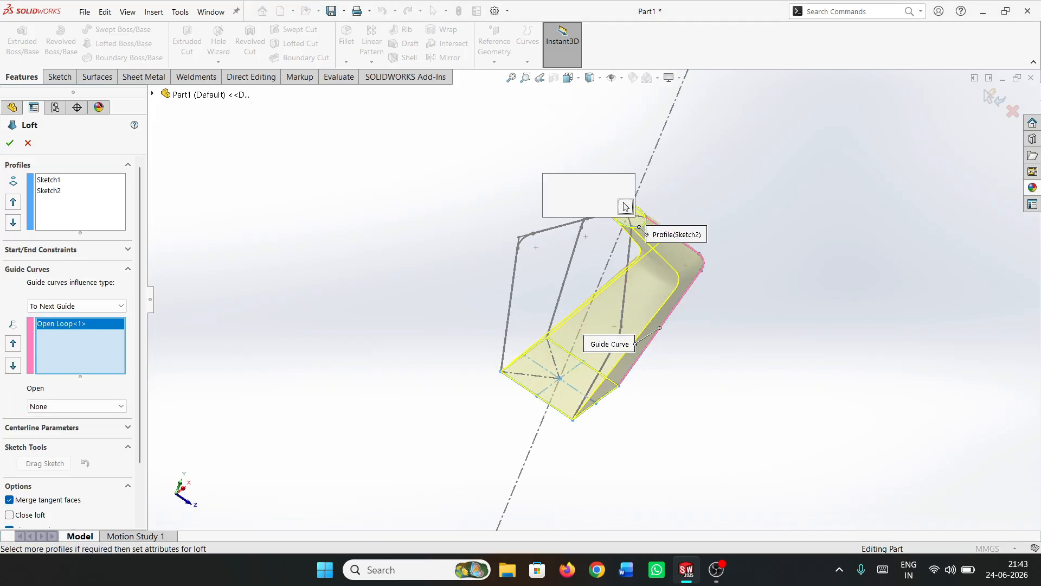
pyautogui.click(524, 238)
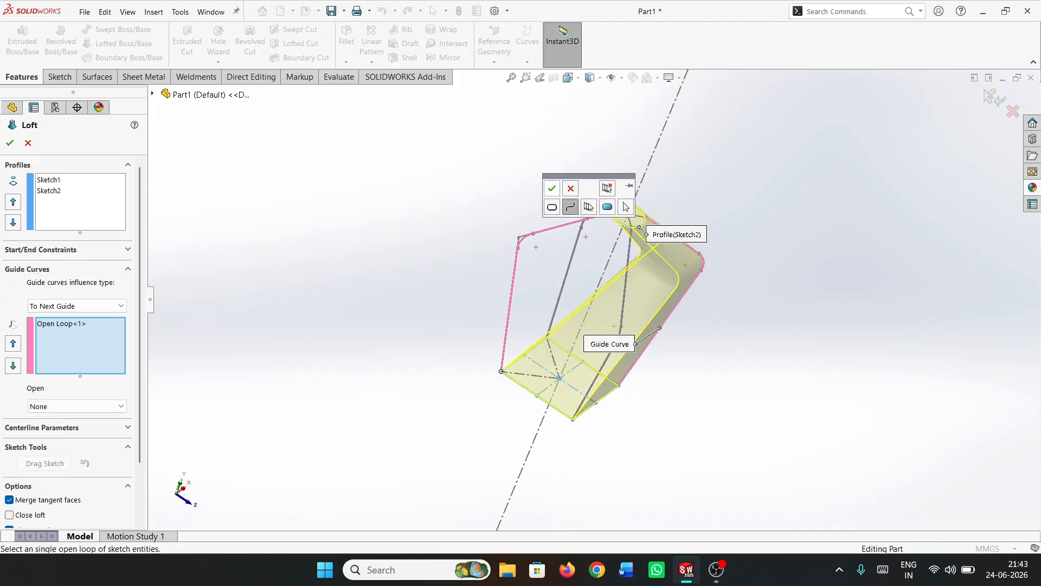
pyautogui.rightClick(523, 239)
pyautogui.moveTo(525, 240); pyautogui.dragTo(613, 270, button='middle')
pyautogui.click(671, 337)
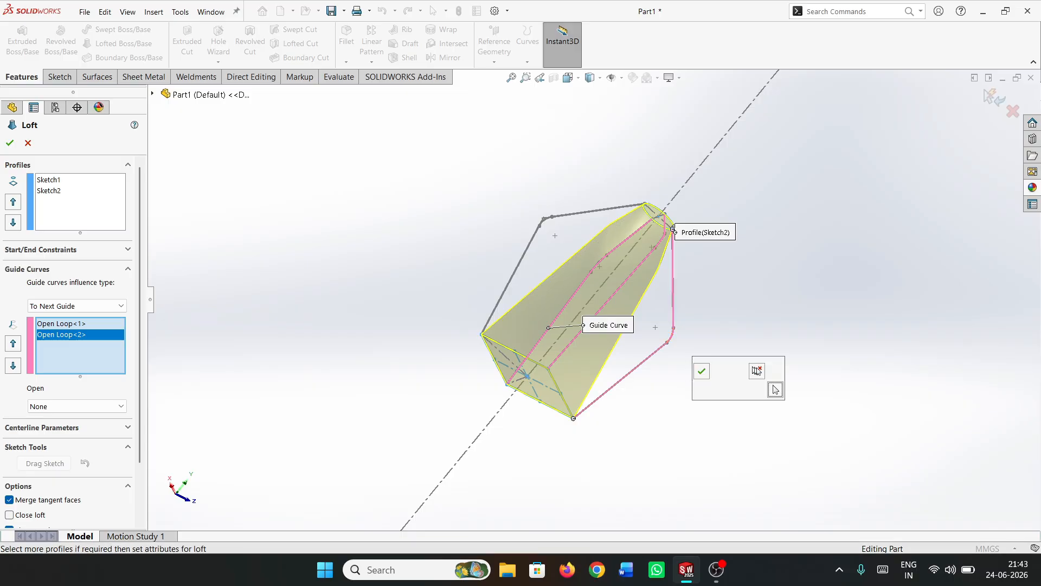
pyautogui.rightClick(671, 336)
pyautogui.click(545, 219)
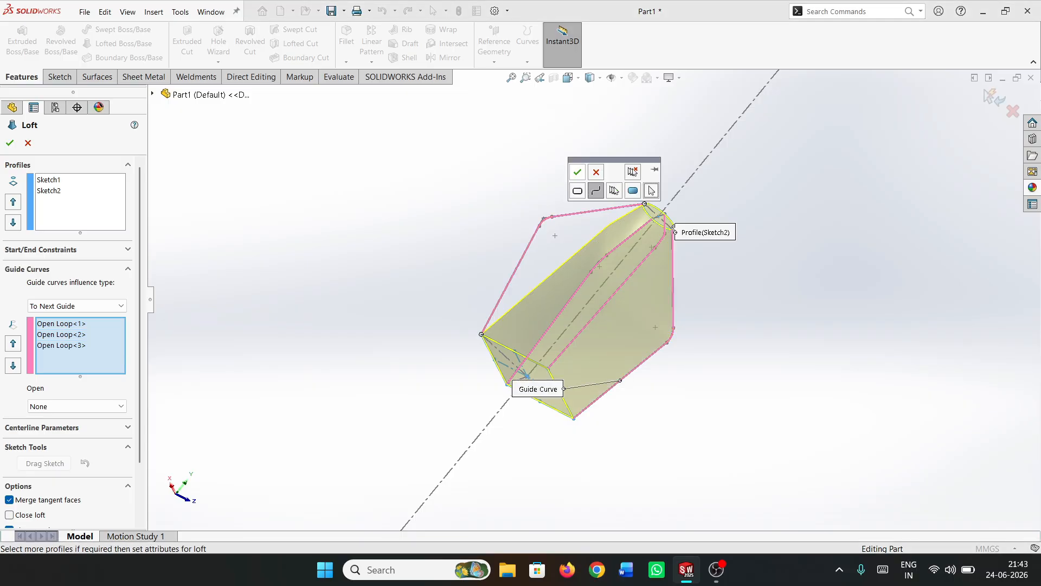
pyautogui.click(577, 171)
pyautogui.moveTo(577, 179)
pyautogui.mouseDown(button='middle')
pyautogui.moveTo(534, 179)
pyautogui.moveTo(537, 159)
pyautogui.mouseUp(button='middle')
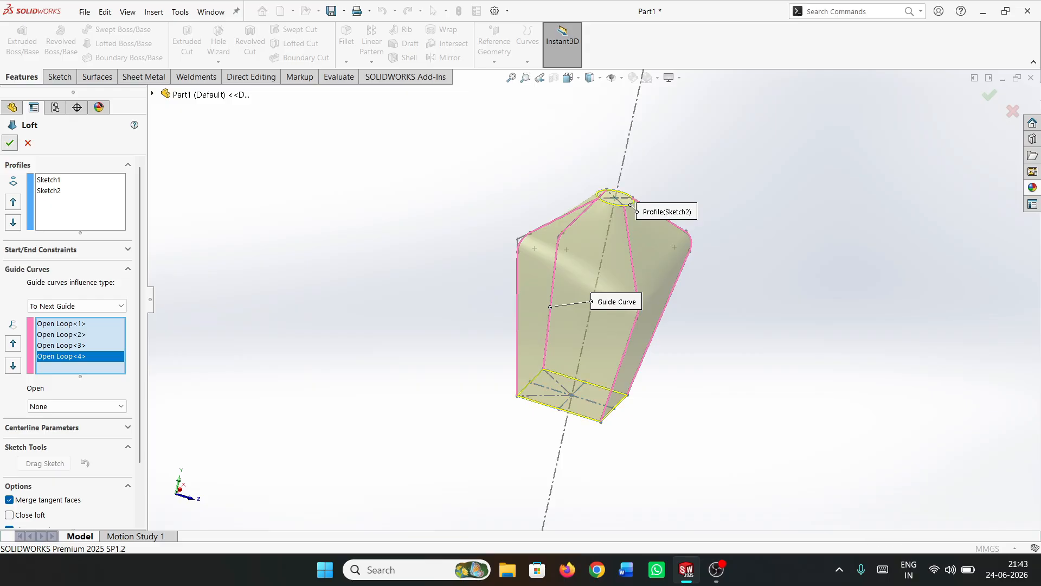
pyautogui.press('Return')
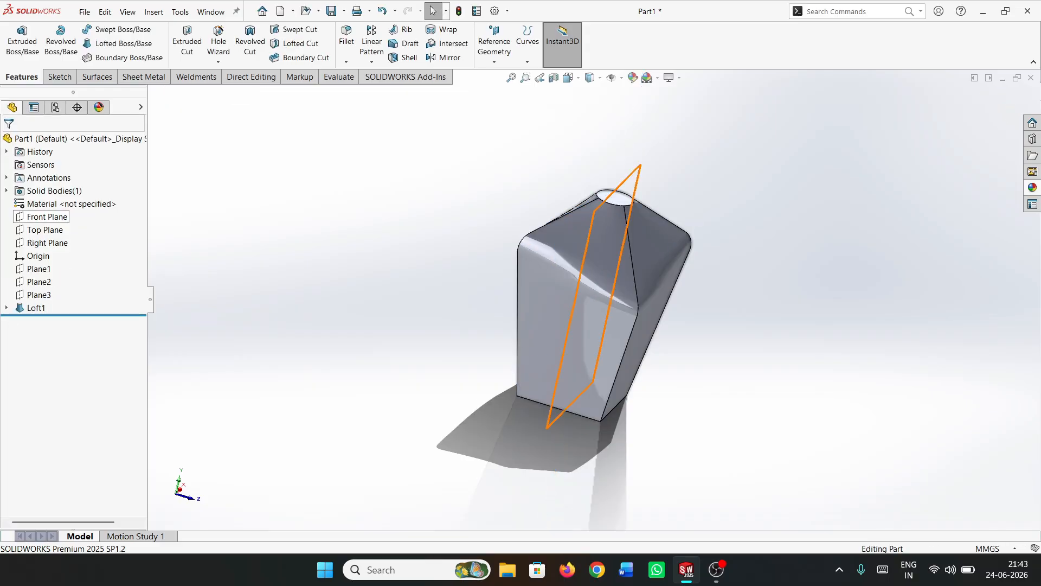
# Start a sketch on the Front Plane and draw an infinite vertical construction line through the origin
pyautogui.click(46, 216)
pyautogui.click(59, 201)
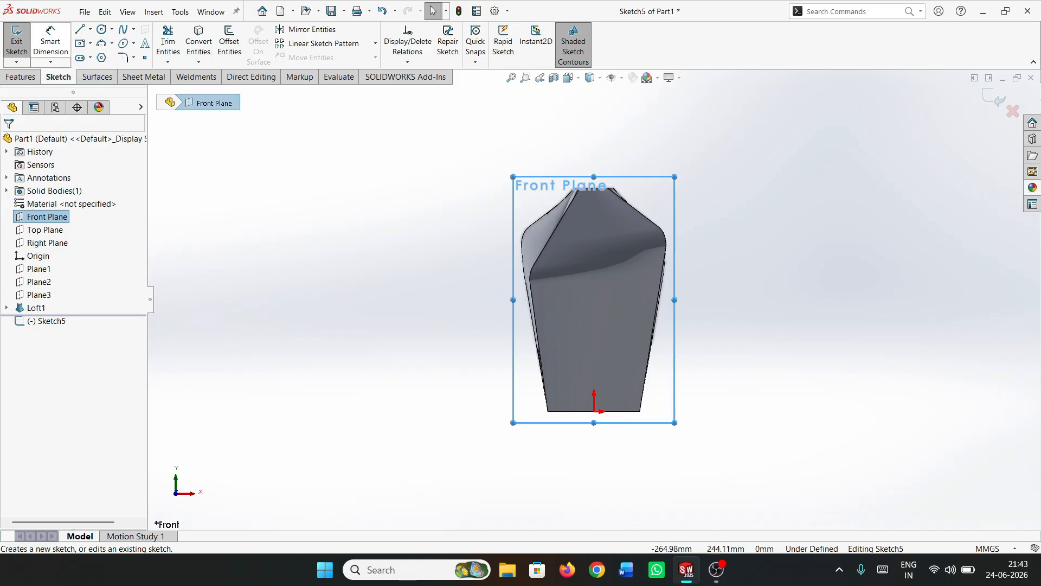
pyautogui.click(90, 29)
pyautogui.click(110, 57)
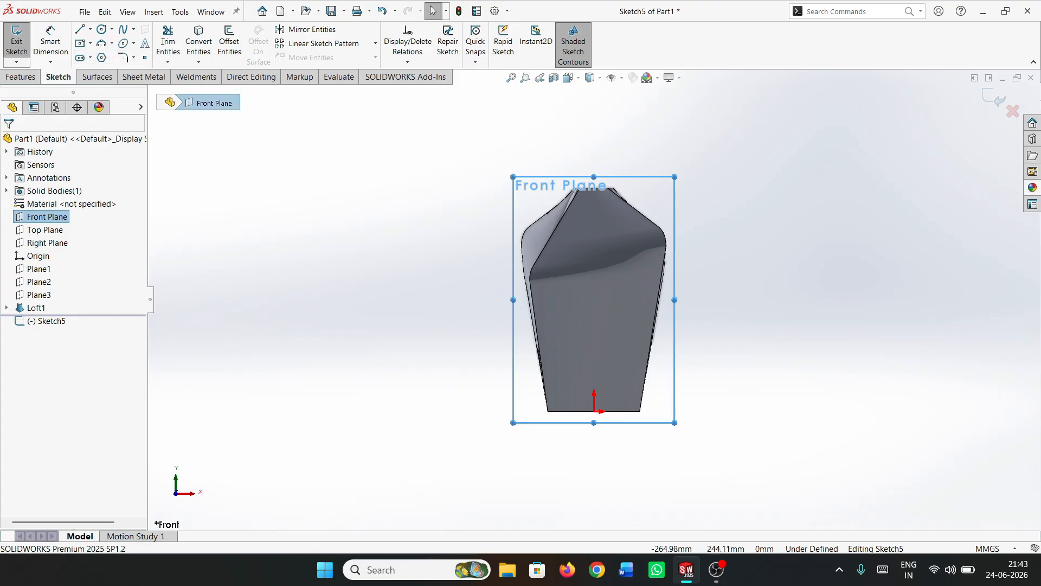
pyautogui.click(28, 243)
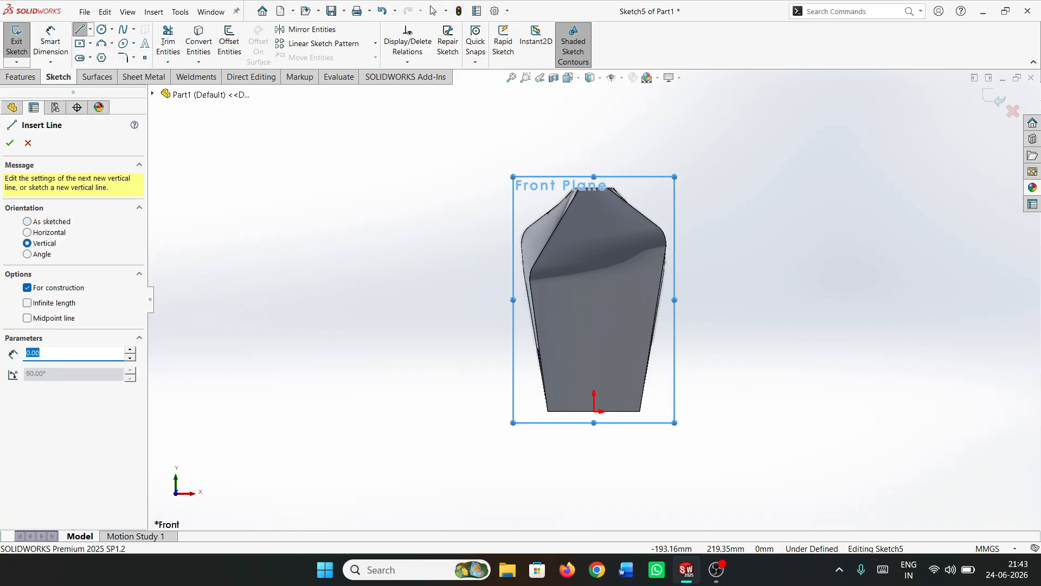
pyautogui.click(594, 410)
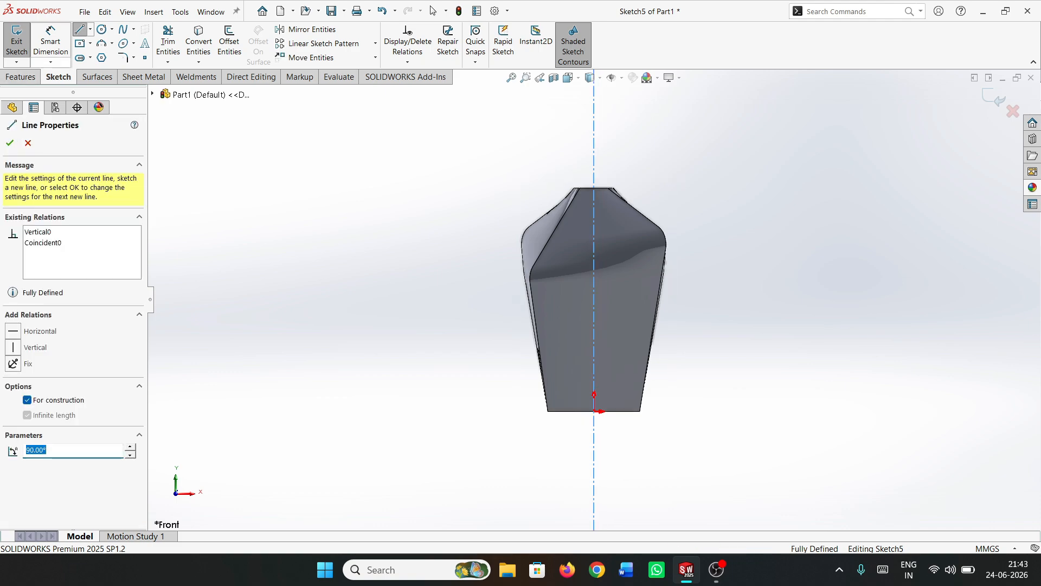
pyautogui.click(9, 143)
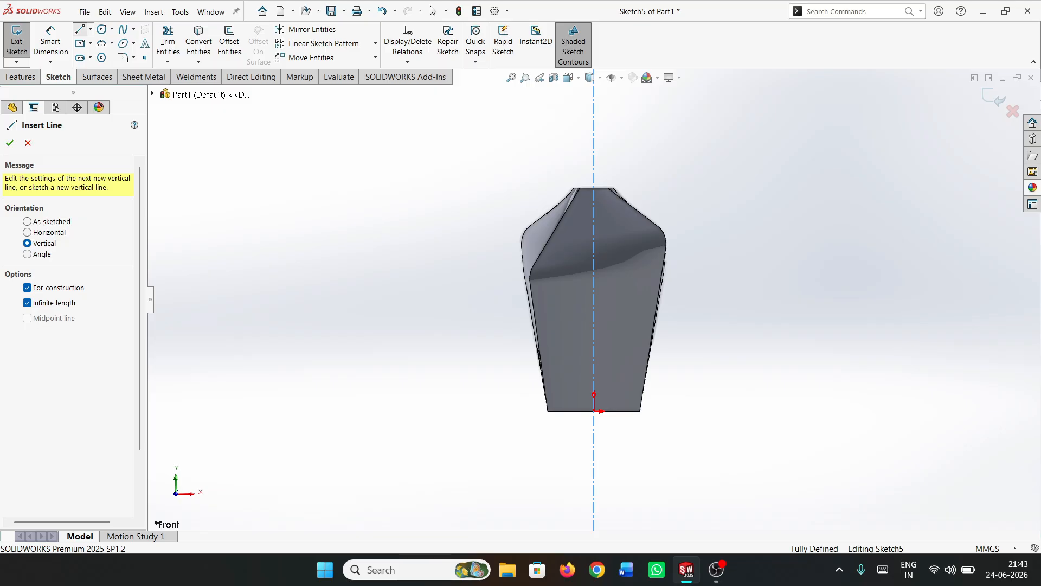
pyautogui.click(10, 144)
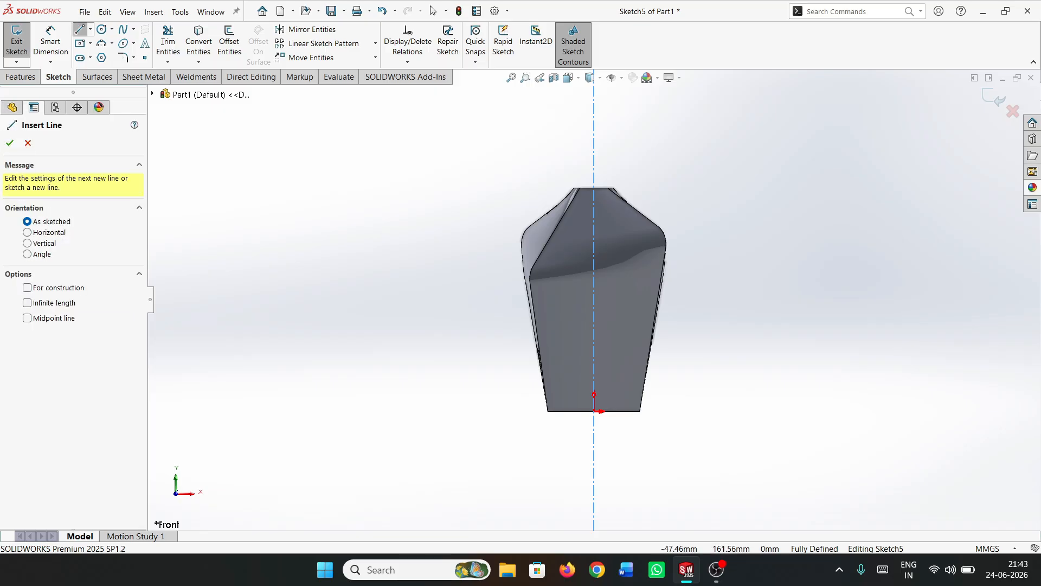
# Sketch a closed half-profile about 82 mm tall against the centerline, with a straight upper neck, a short ledge and a slanted lower side
pyautogui.scroll(2, 613, 150)
pyautogui.scroll(-6, 614, 151)
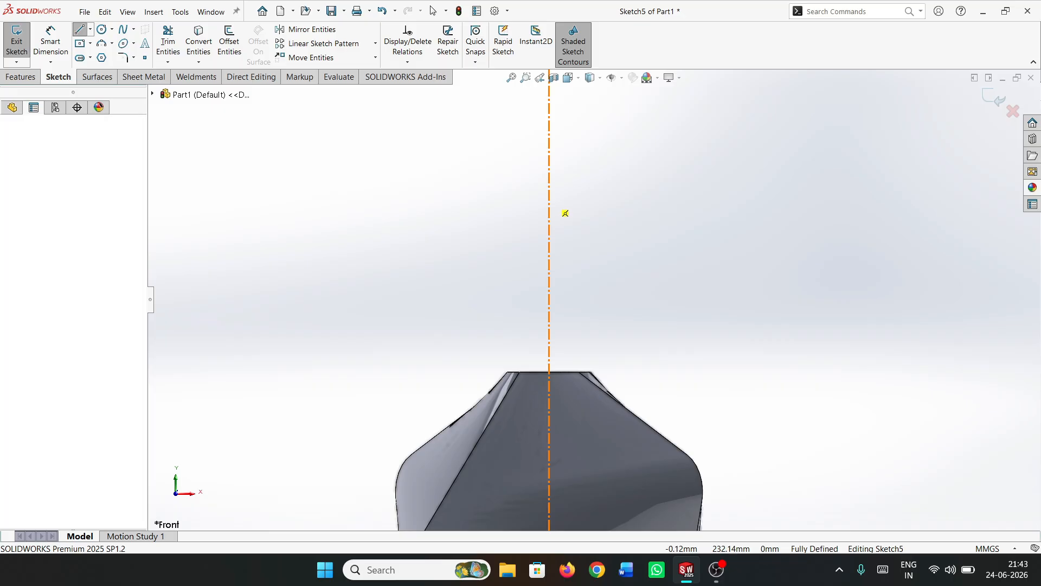
pyautogui.moveTo(549, 199); pyautogui.dragTo(510, 194)
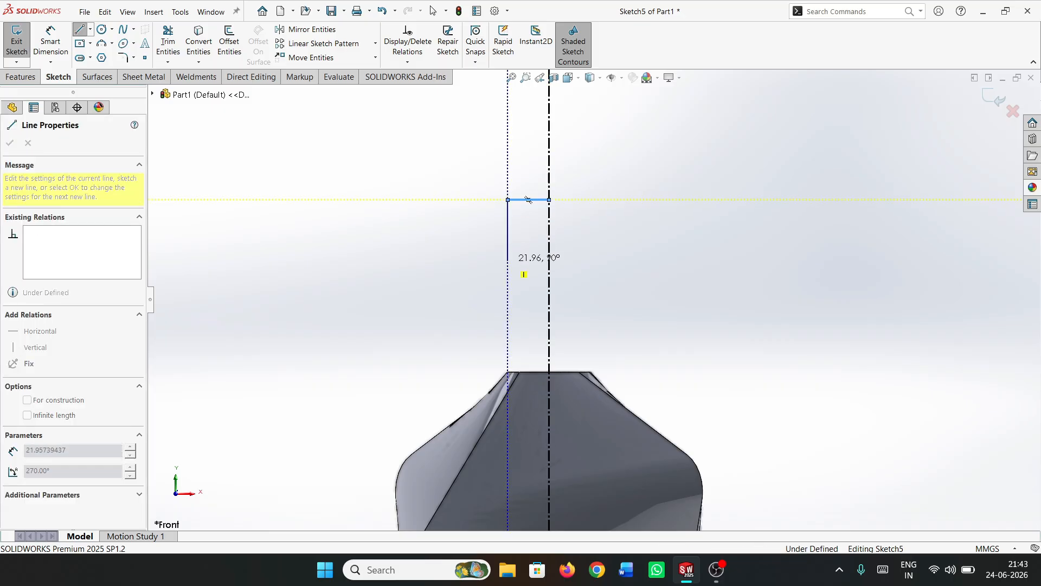
pyautogui.click(508, 200)
pyautogui.click(484, 261)
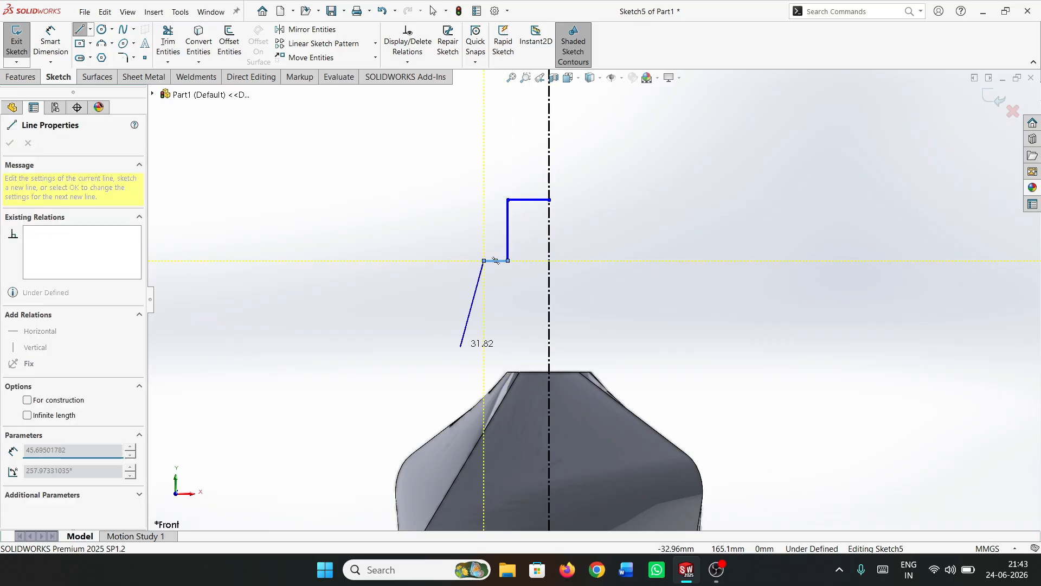
pyautogui.click(462, 427)
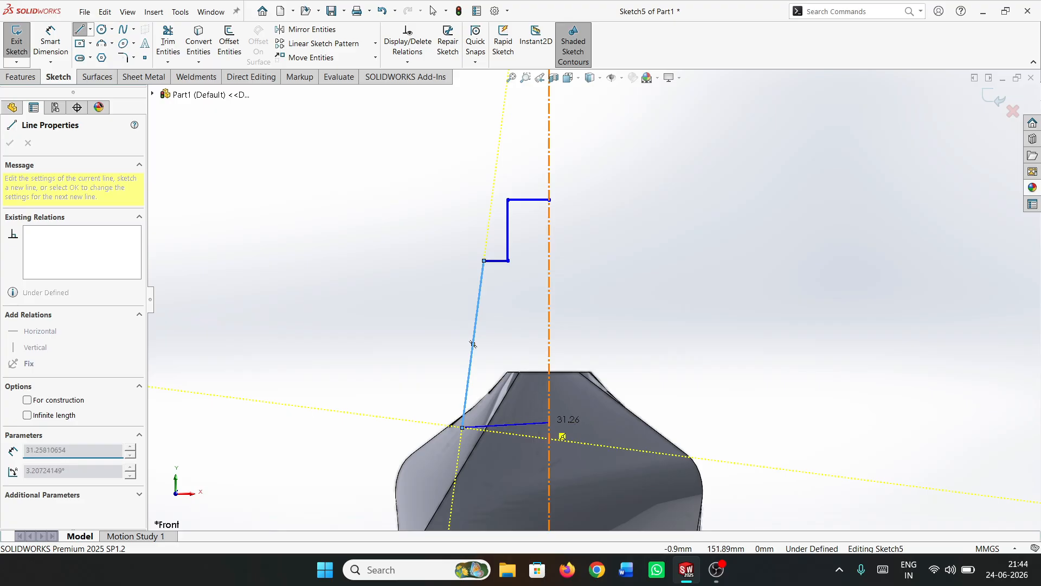
pyautogui.click(549, 427)
pyautogui.click(548, 199)
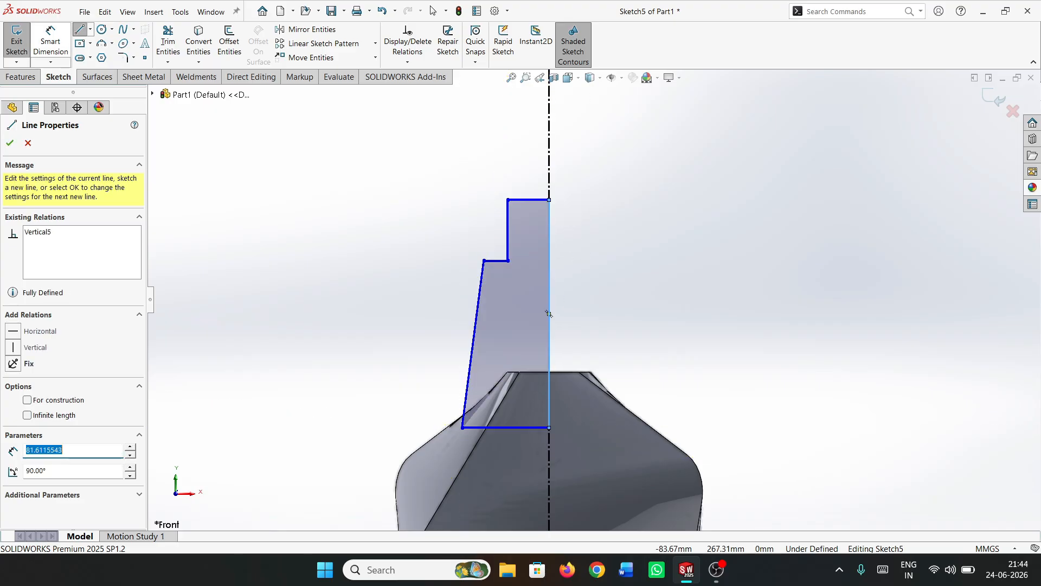
# Dimension the vertical side of the upper neck as 43 mm
pyautogui.click(50, 42)
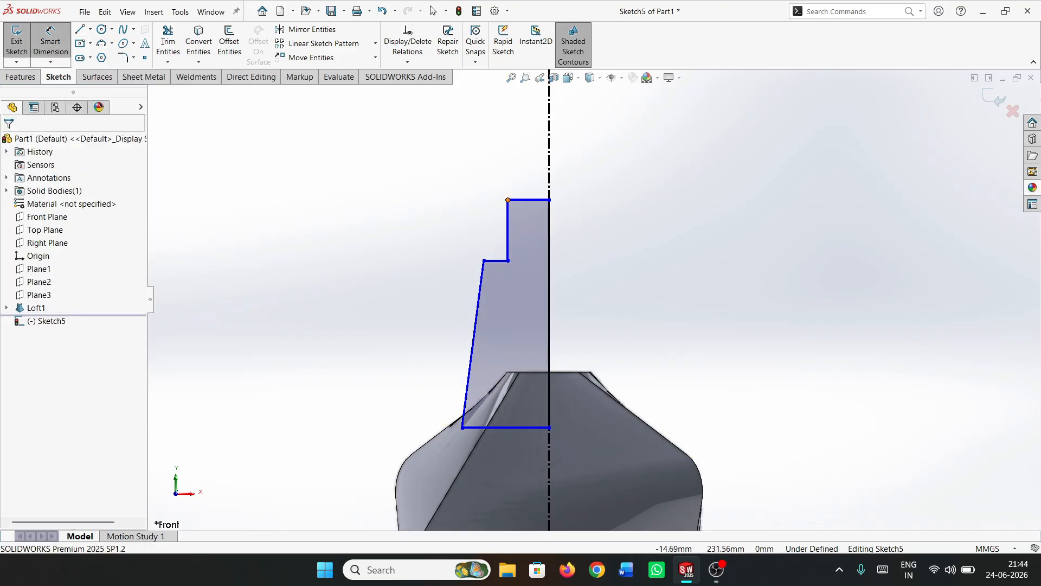
pyautogui.click(507, 229)
pyautogui.click(378, 227)
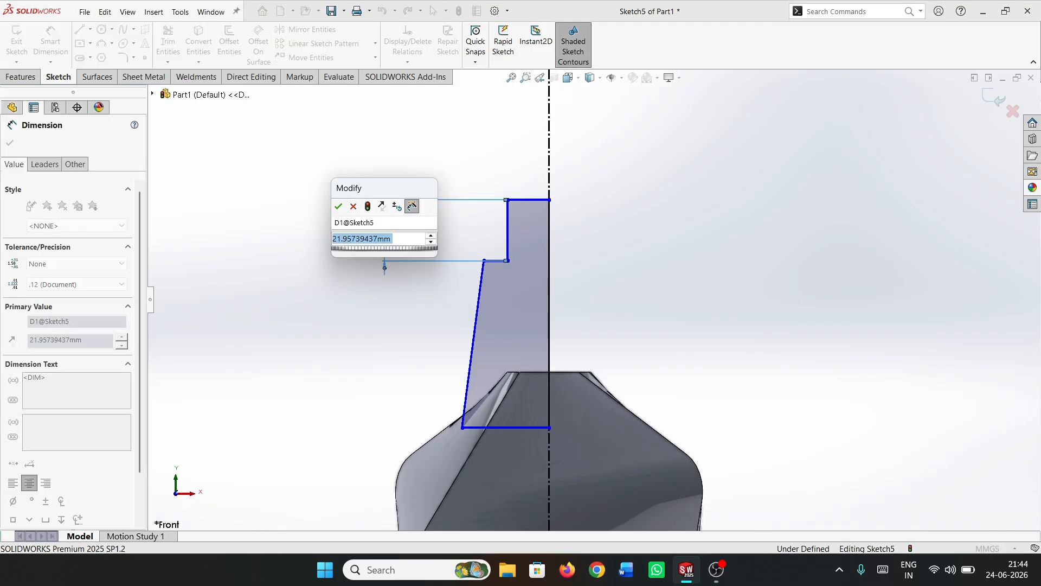
pyautogui.write('43')
pyautogui.press('Return')
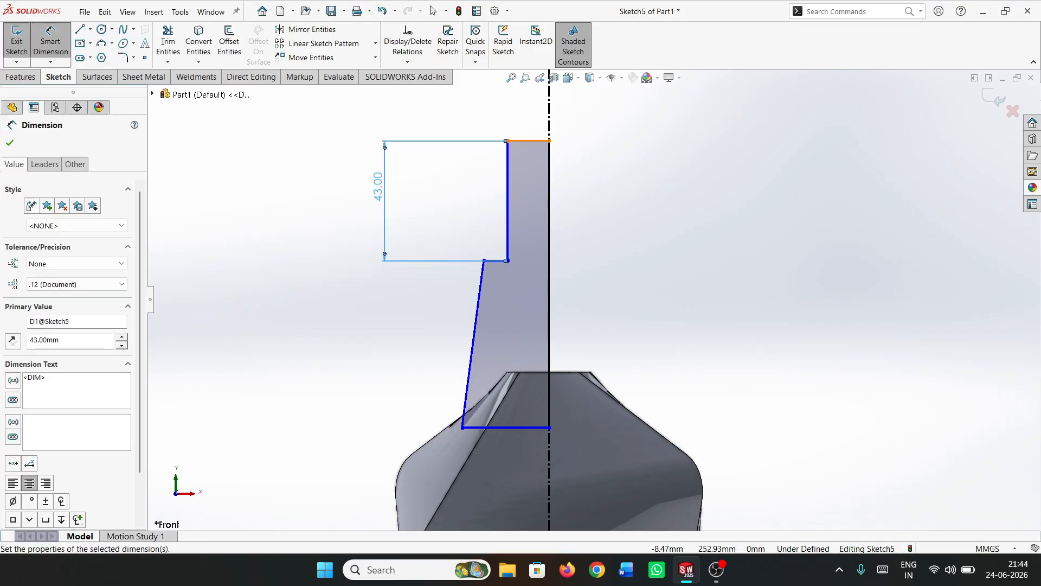
# Dimension the distance from the profile's top line to the top edge of the lofted body as 90 mm
pyautogui.click(529, 141)
pyautogui.click(564, 372)
pyautogui.click(261, 255)
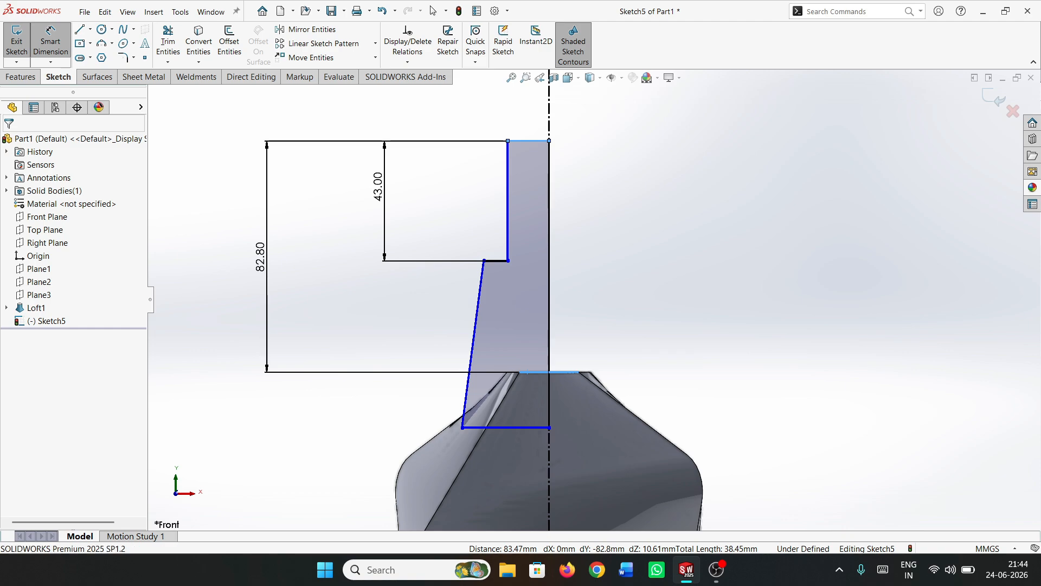
pyautogui.doubleClick(261, 255)
pyautogui.write('90')
pyautogui.press('Return')
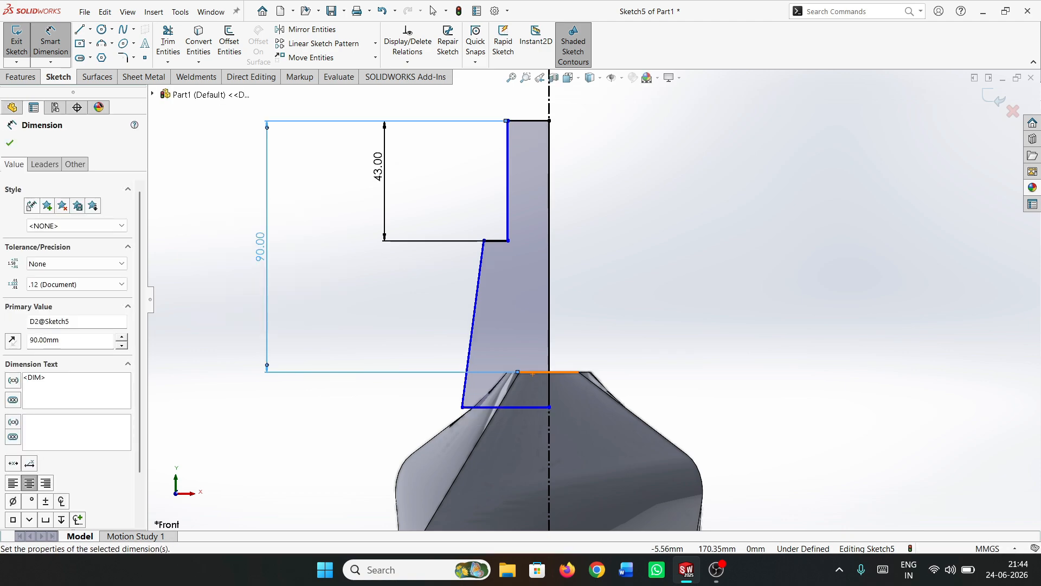
# Dimension the depth of the profile's bottom line below the top edge of the lofted body as 25 mm
pyautogui.click(534, 372)
pyautogui.click(528, 406)
pyautogui.click(276, 442)
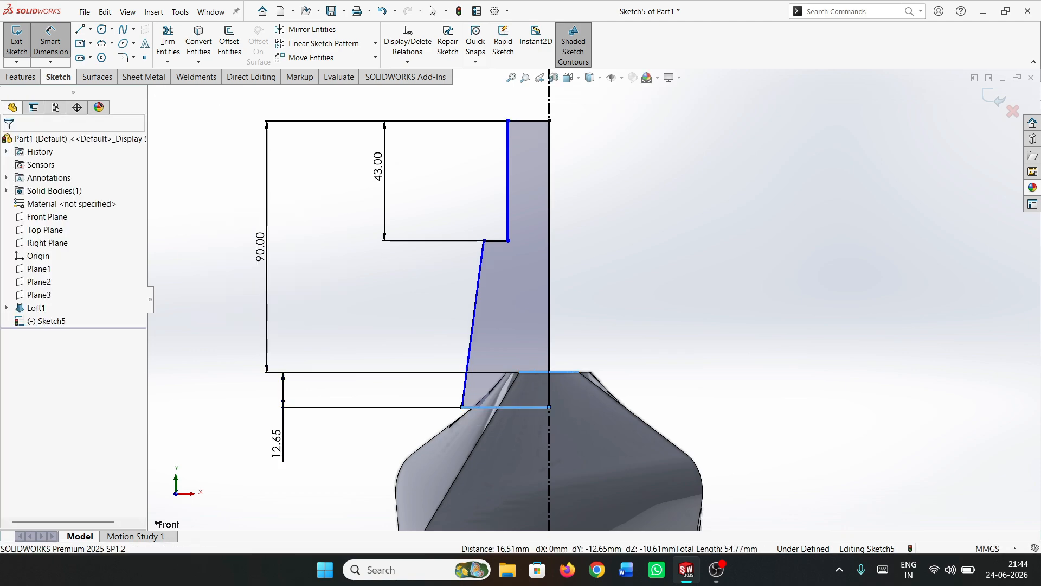
pyautogui.write('25')
pyautogui.press('Return')
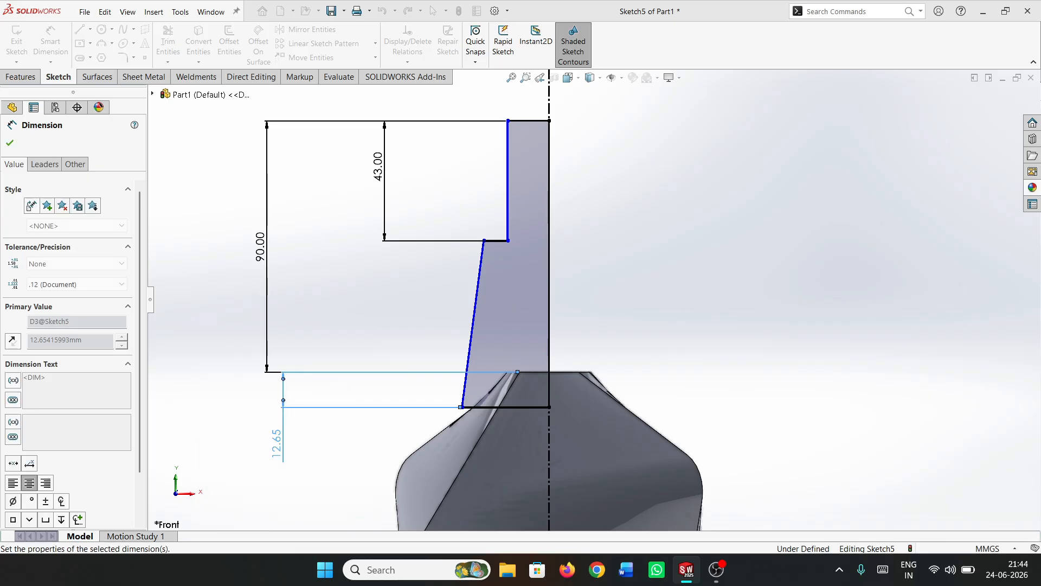
# Dimension the ledge width as 5 mm and the upper neck's diameter across the centerline as 22 mm
pyautogui.click(495, 240)
pyautogui.click(437, 194)
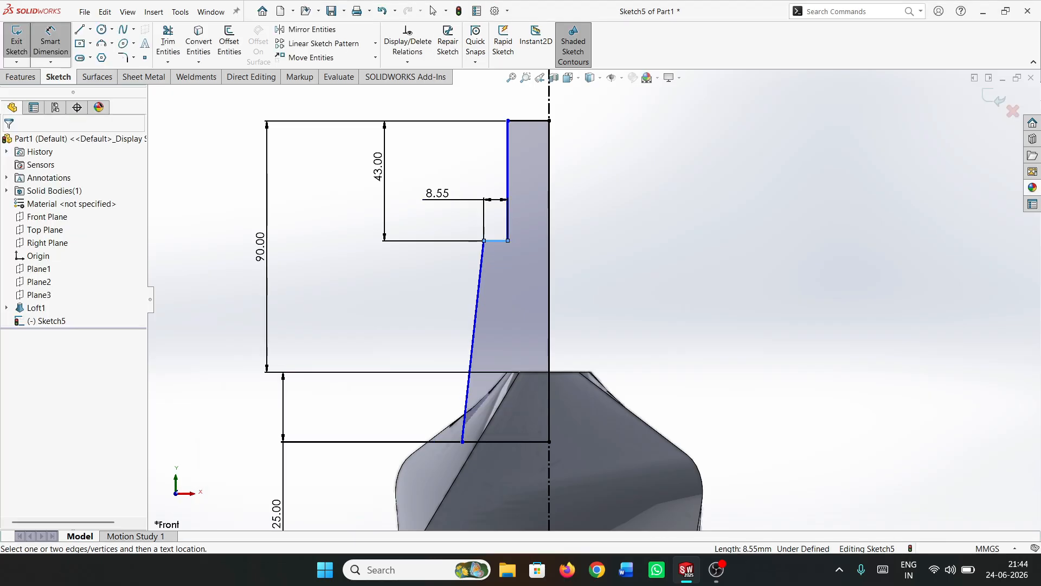
pyautogui.press('Return')
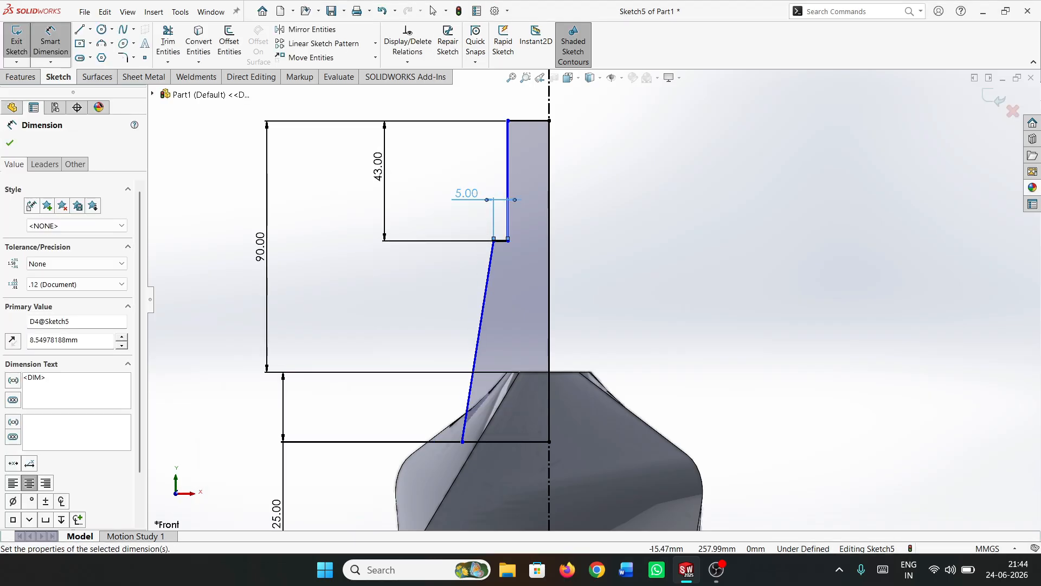
pyautogui.click(507, 120)
pyautogui.click(548, 98)
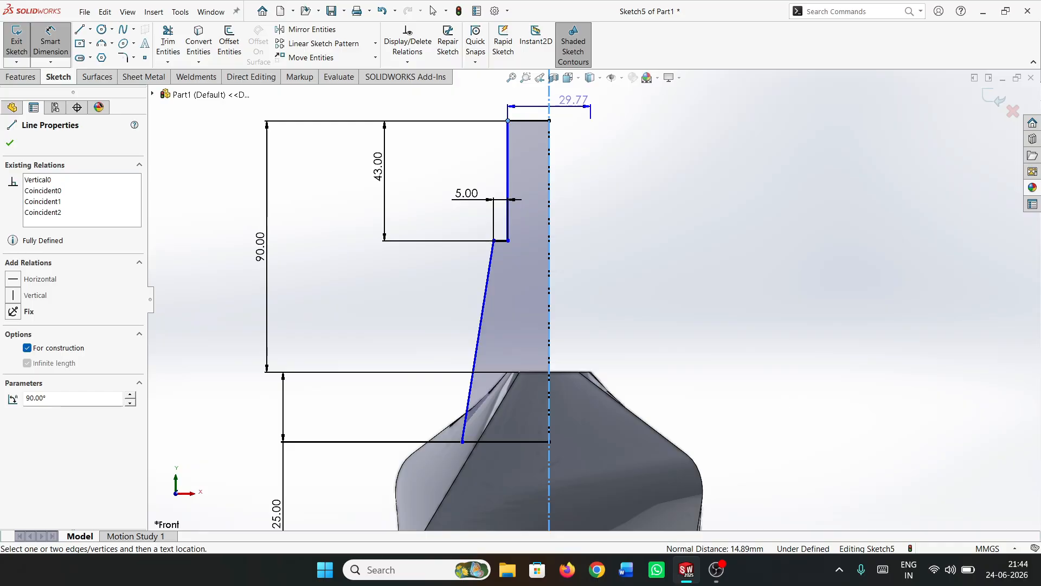
pyautogui.click(515, 100)
pyautogui.write('22.00mm')
pyautogui.press('Return')
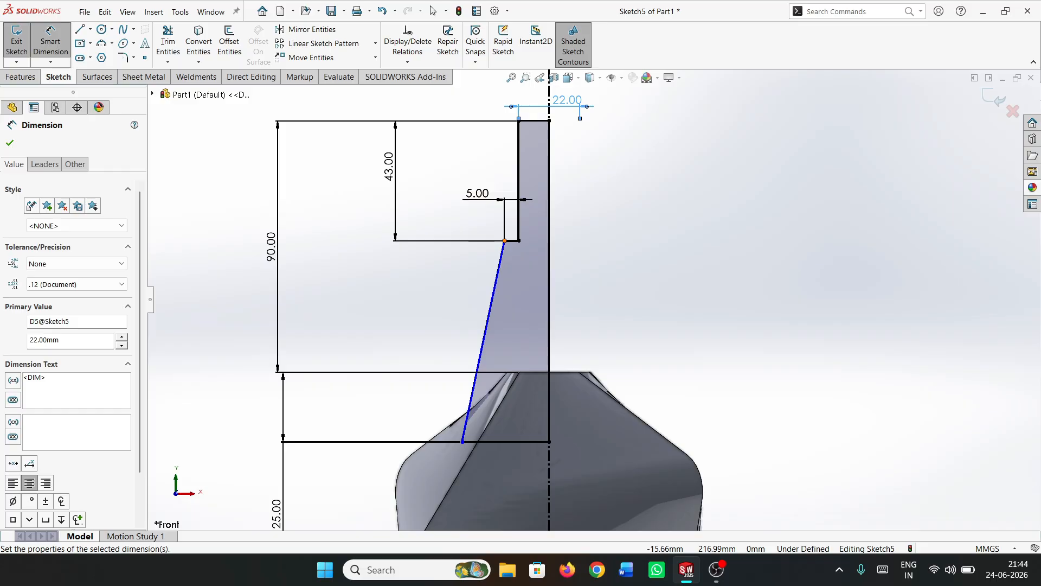
# Dimension the neck profile's lower corner across the centerline as a 55 mm diameter
pyautogui.click(462, 441)
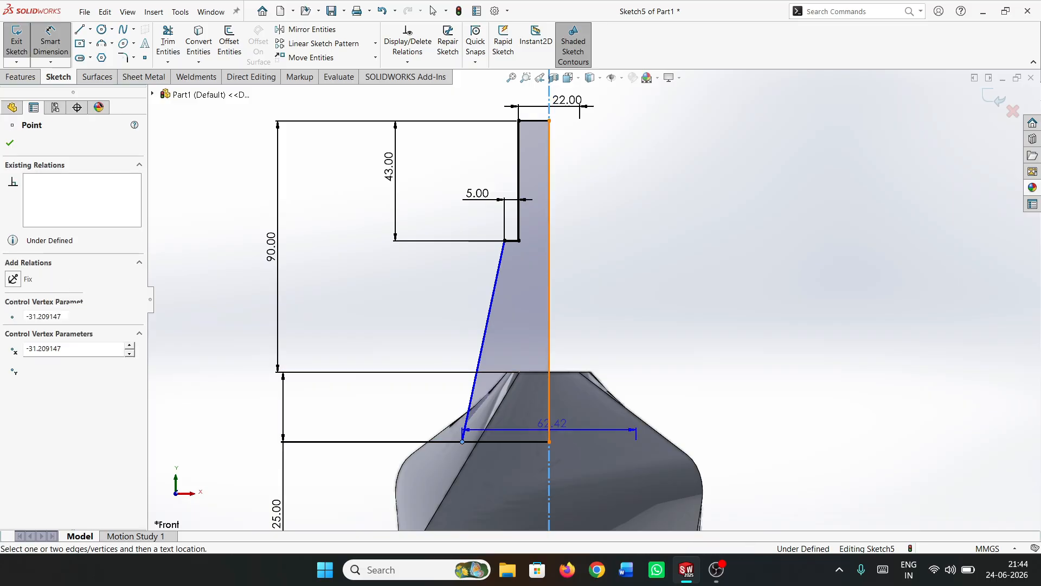
pyautogui.click(549, 281)
pyautogui.click(549, 426)
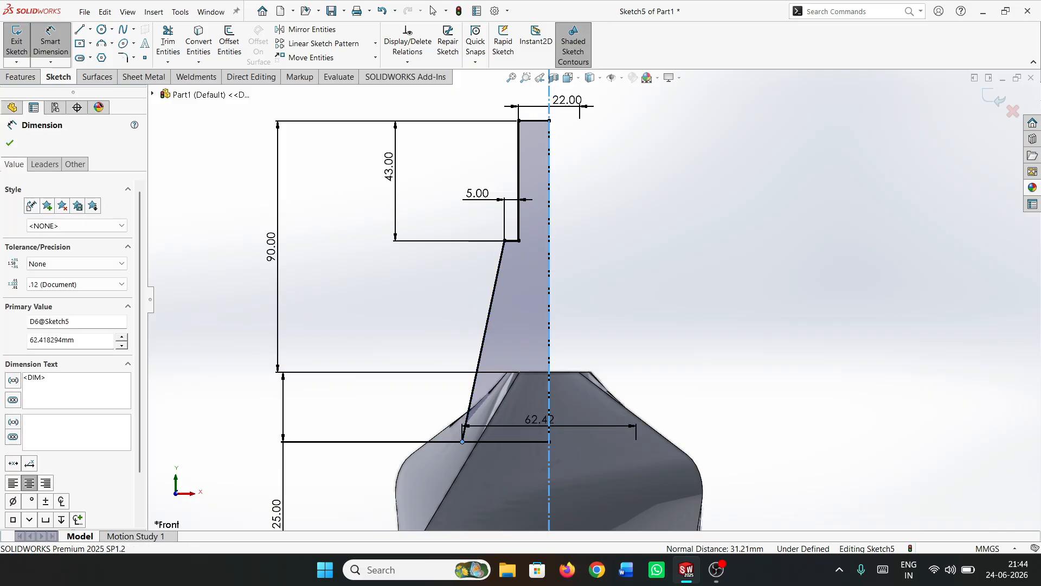
pyautogui.write('55')
pyautogui.press('Return')
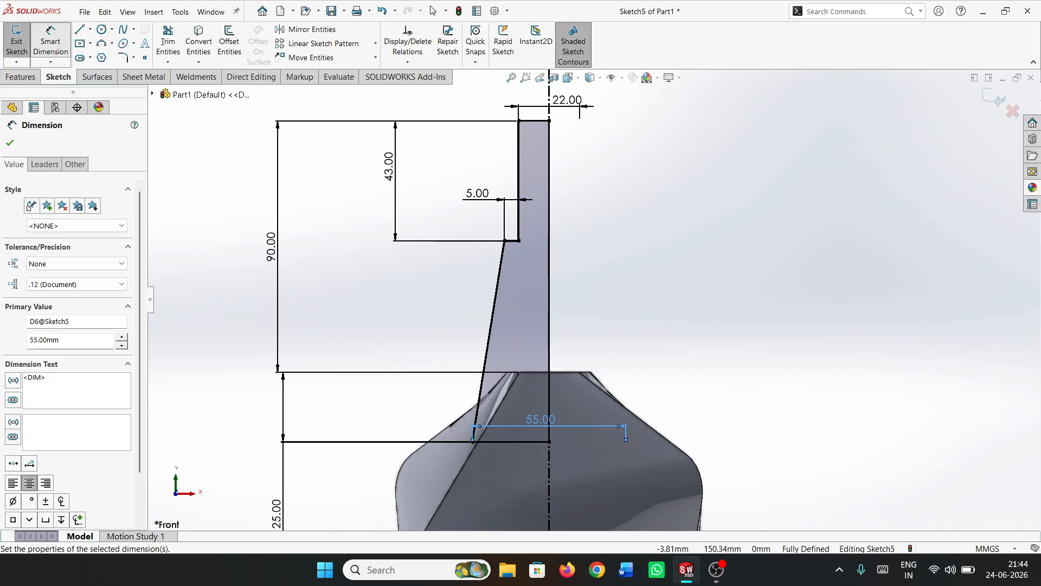
# Revolve the neck profile 360° around the centerline as a boss merged with the lofted body
pyautogui.click(20, 76)
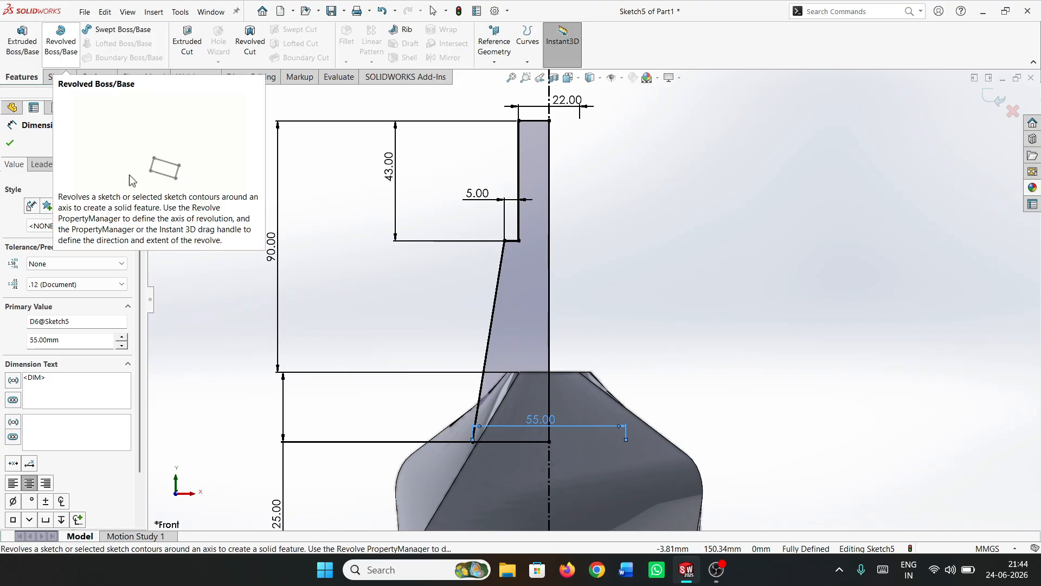
pyautogui.click(61, 40)
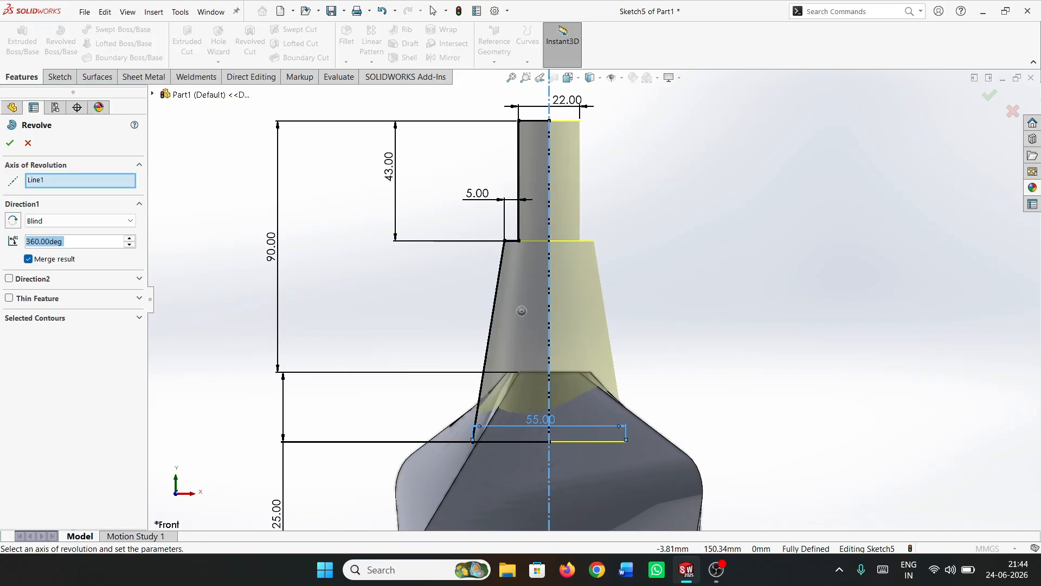
pyautogui.click(10, 143)
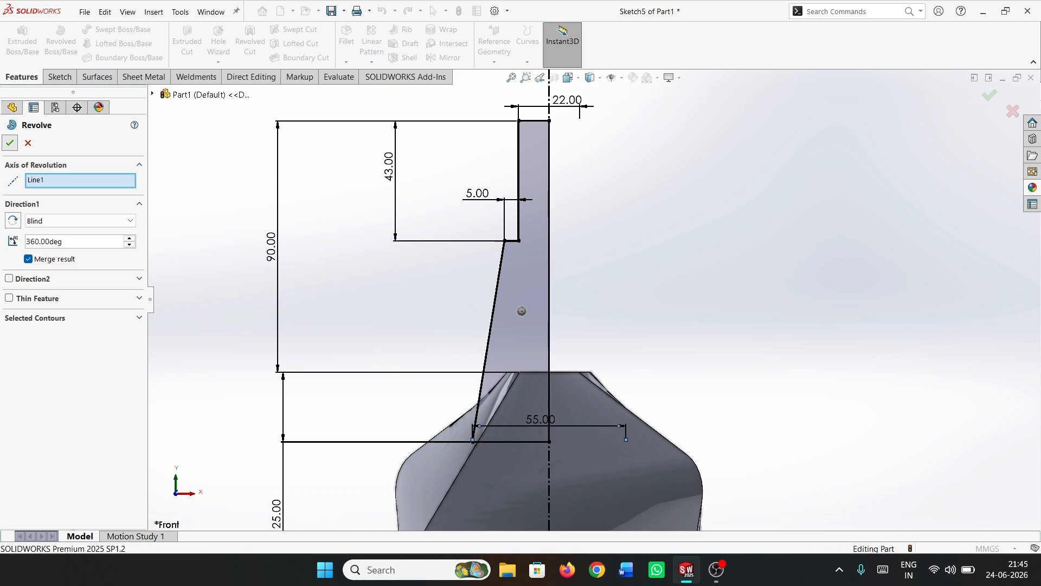
# Start a Shell with a 3 mm wall thickness and remove the circular top face of the neck
pyautogui.scroll(6, 597, 301)
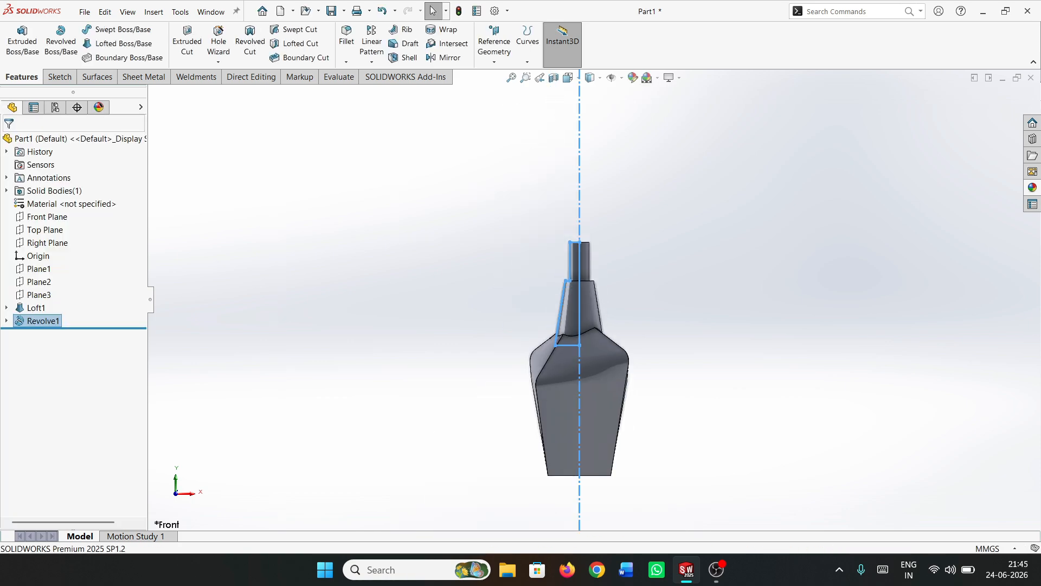
pyautogui.click(624, 301)
pyautogui.moveTo(624, 301); pyautogui.dragTo(627, 369, button='middle')
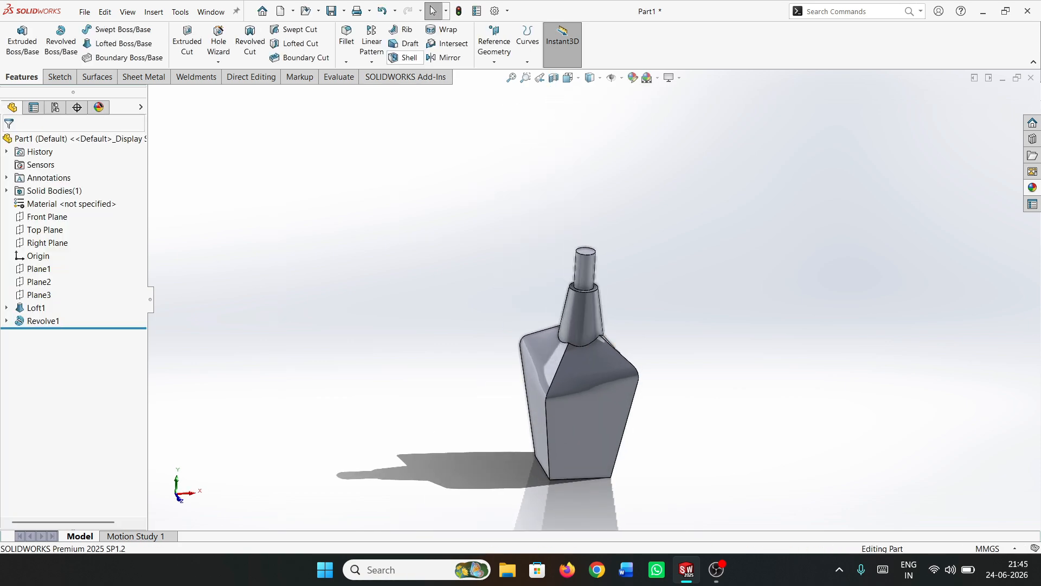
pyautogui.click(405, 57)
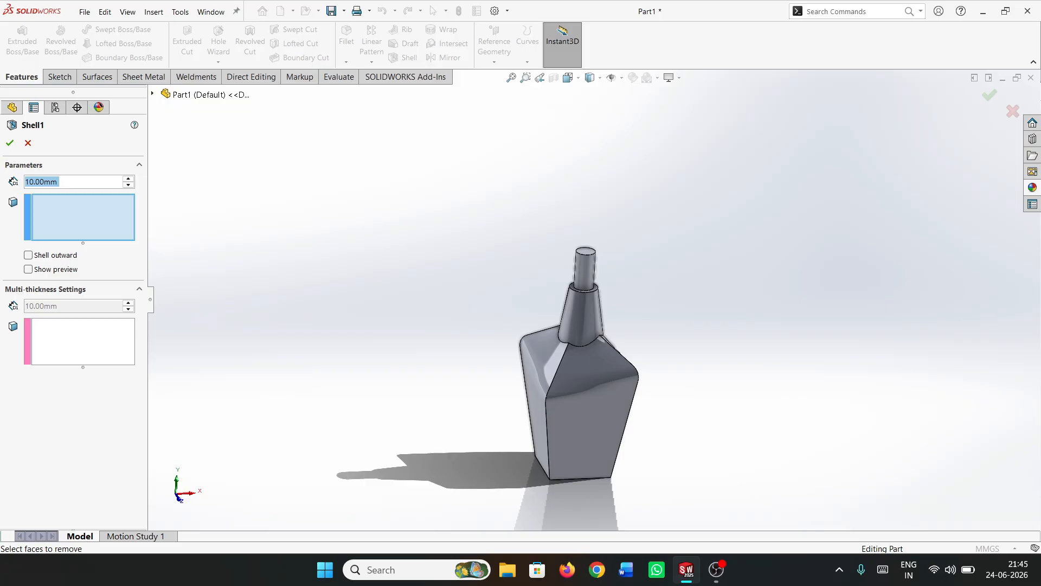
pyautogui.write('3')
pyautogui.scroll(-2, 612, 235)
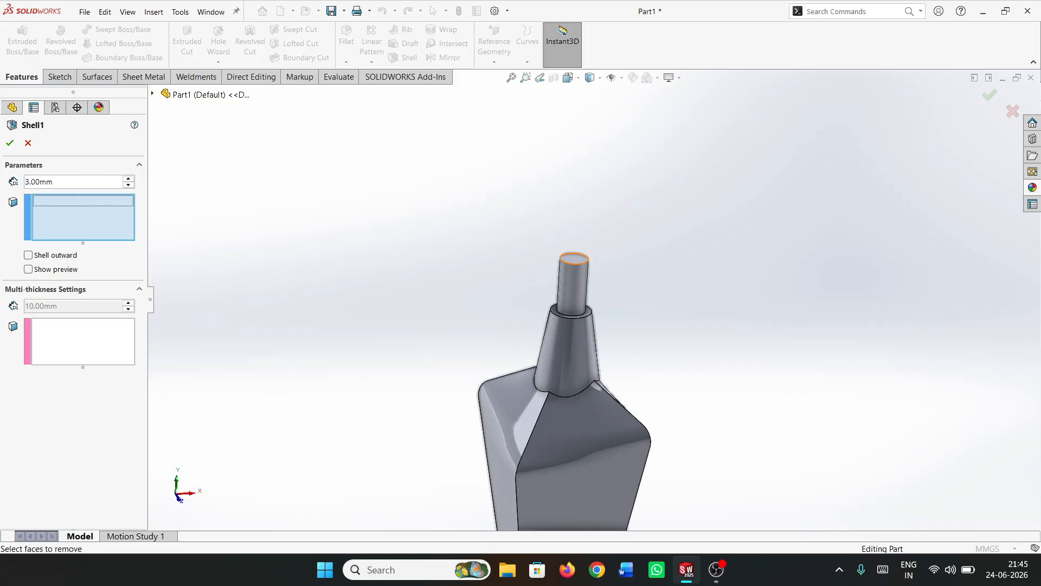
pyautogui.click(574, 259)
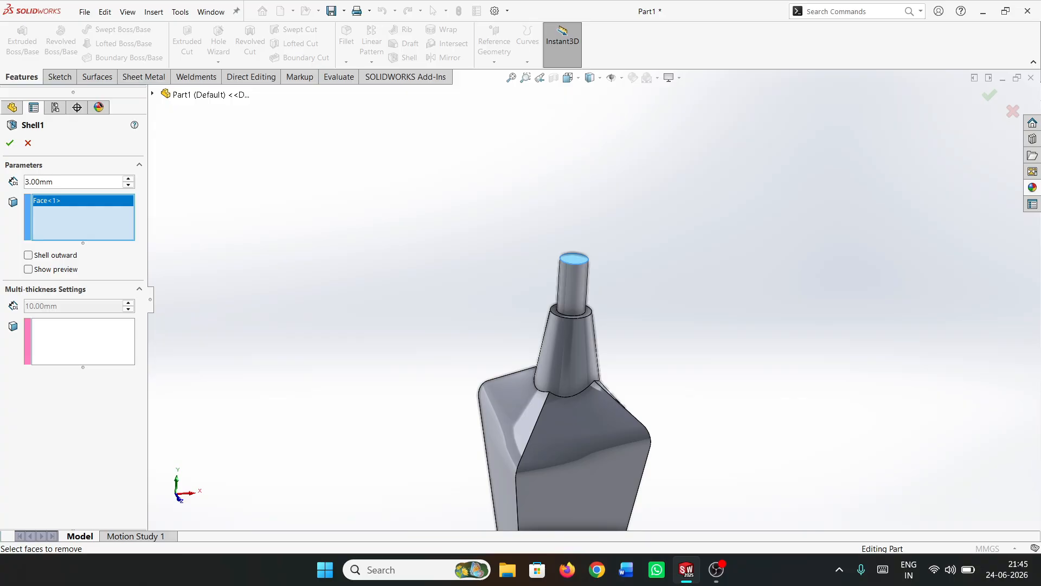
# Assign a 10 mm multi-thickness to the bottle's bottom face and complete the shell
pyautogui.click(56, 334)
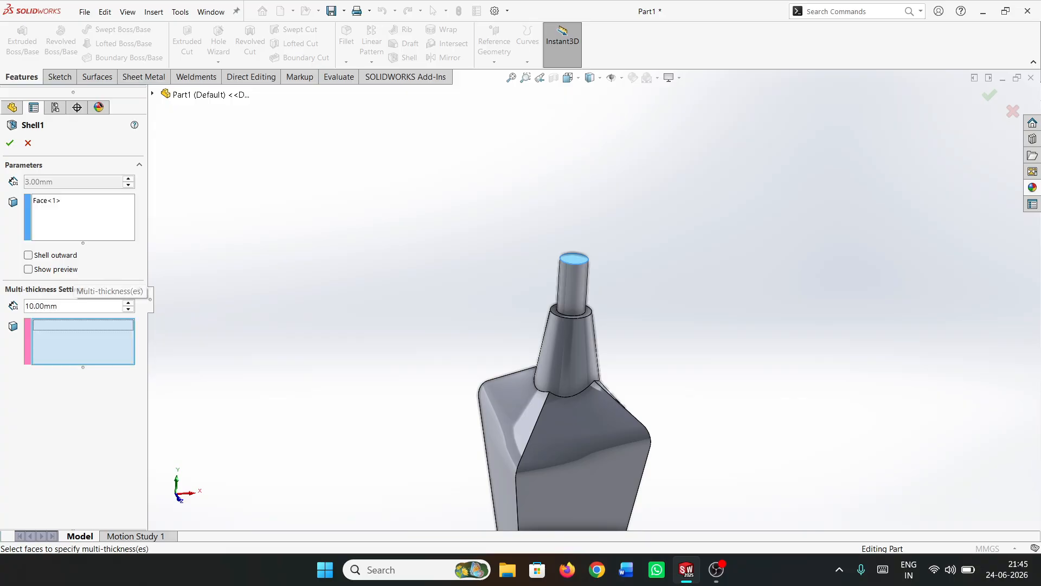
pyautogui.doubleClick(61, 306)
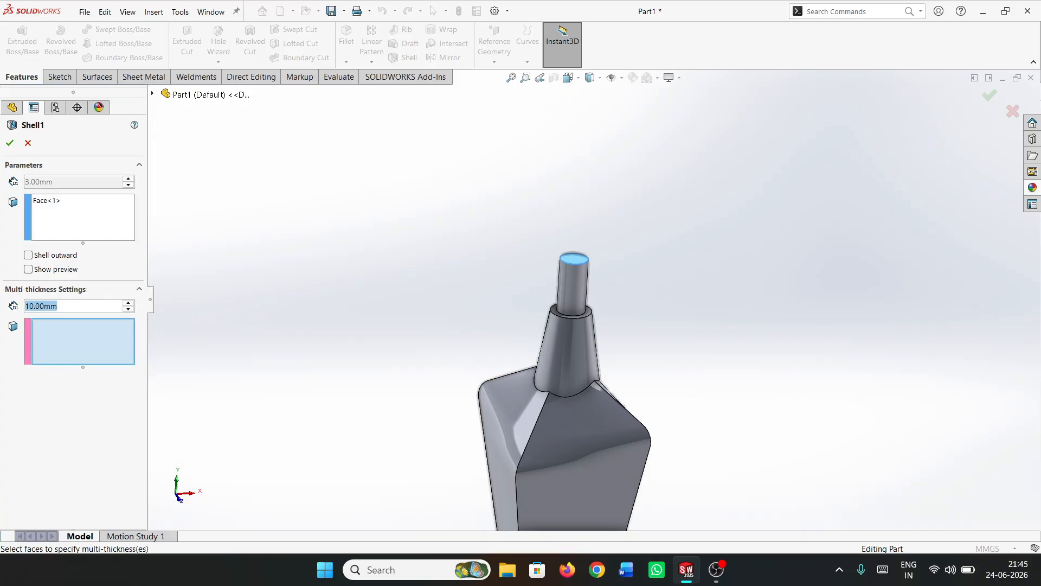
pyautogui.click(83, 342)
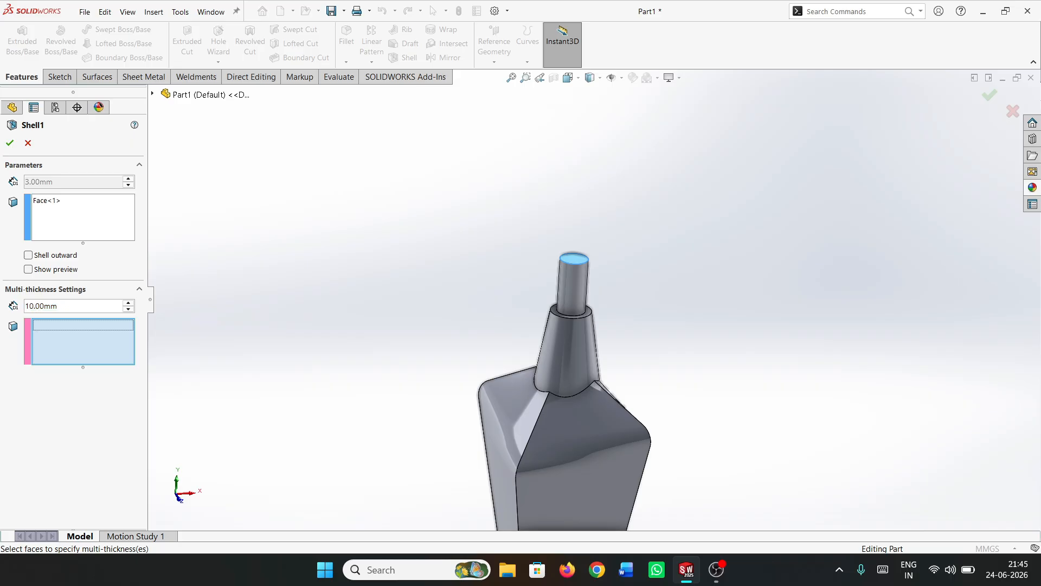
pyautogui.scroll(4, 588, 293)
pyautogui.moveTo(588, 401); pyautogui.dragTo(561, 434, button='middle')
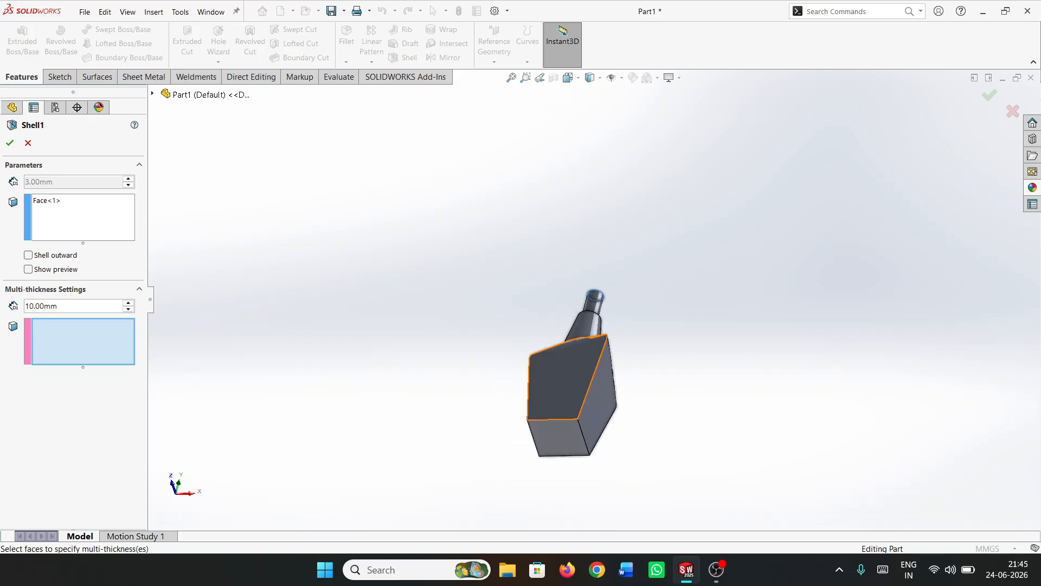
pyautogui.click(559, 438)
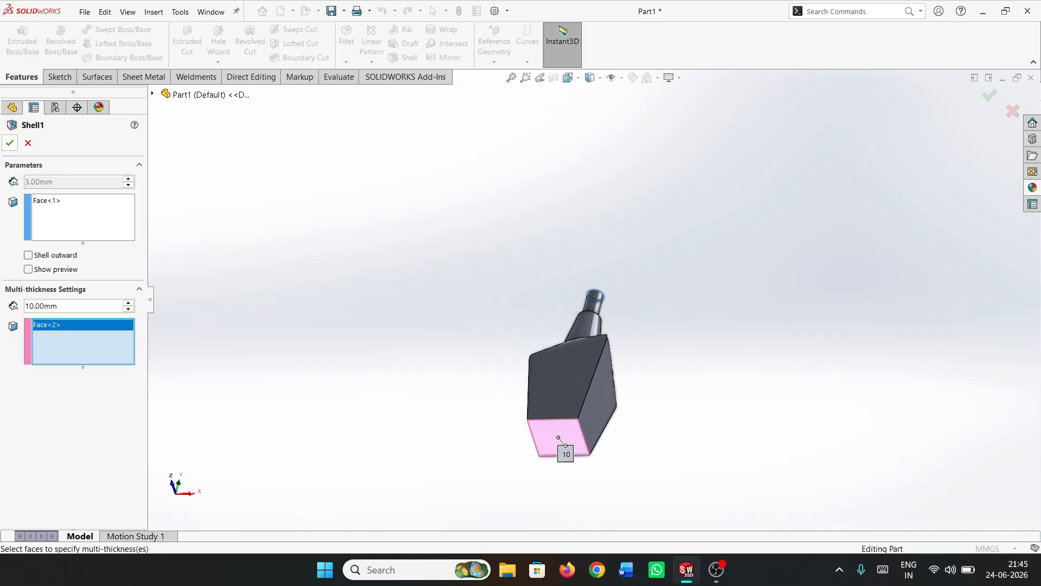
pyautogui.click(10, 144)
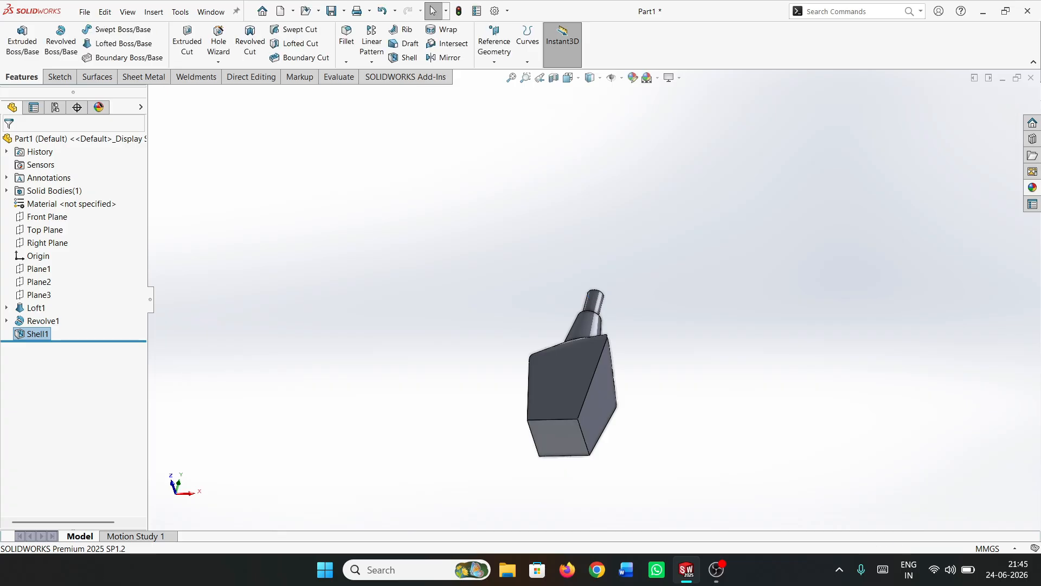
# Start a new sketch on the Front Plane
pyautogui.moveTo(542, 376); pyautogui.dragTo(627, 448, button='middle')
pyautogui.click(47, 217)
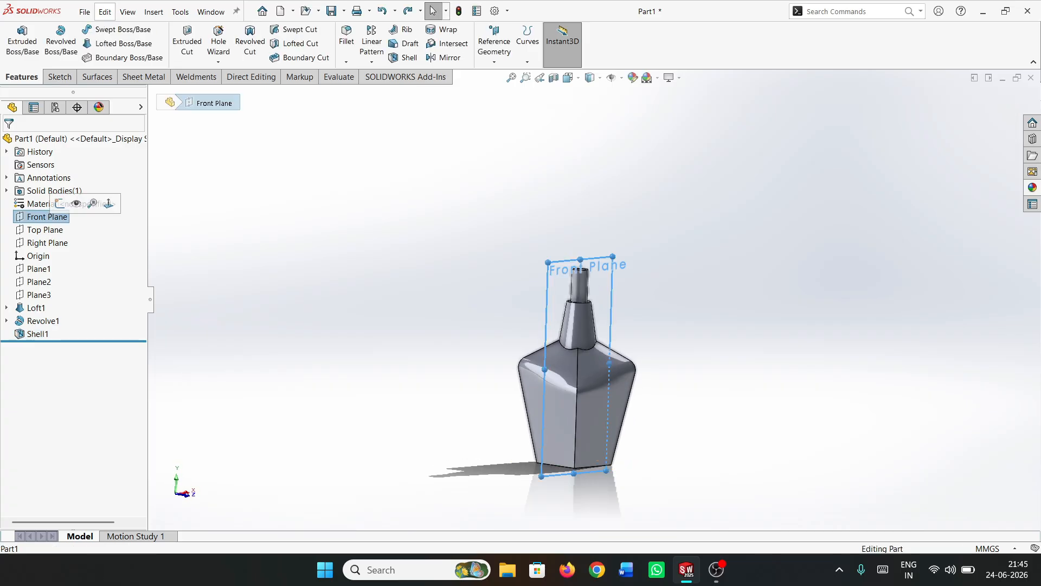
pyautogui.click(106, 204)
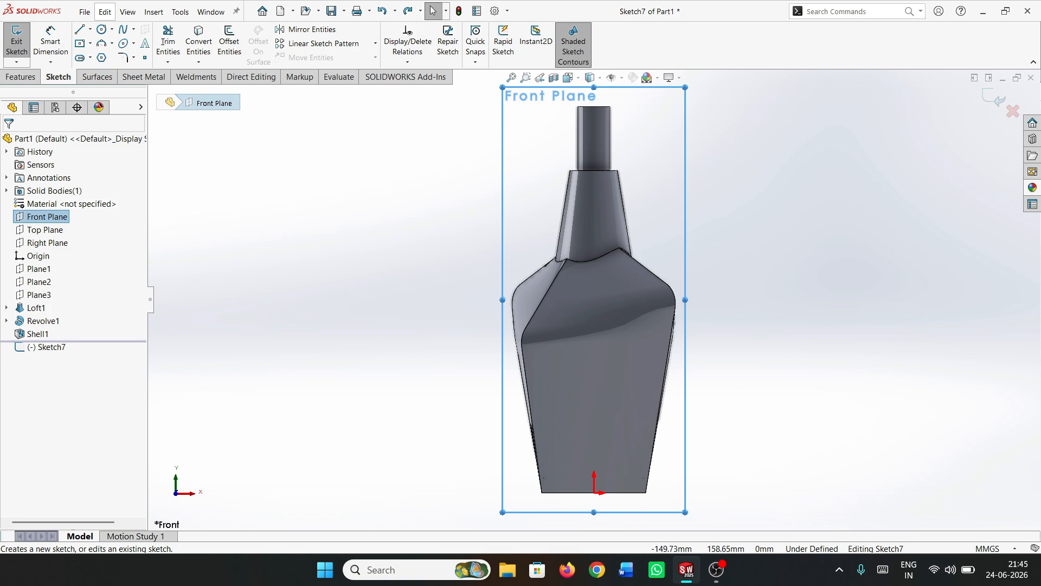
# Draw a vertical construction centerline of infinite length through the origin
pyautogui.scroll(1, 685, 157)
pyautogui.scroll(-1, 684, 158)
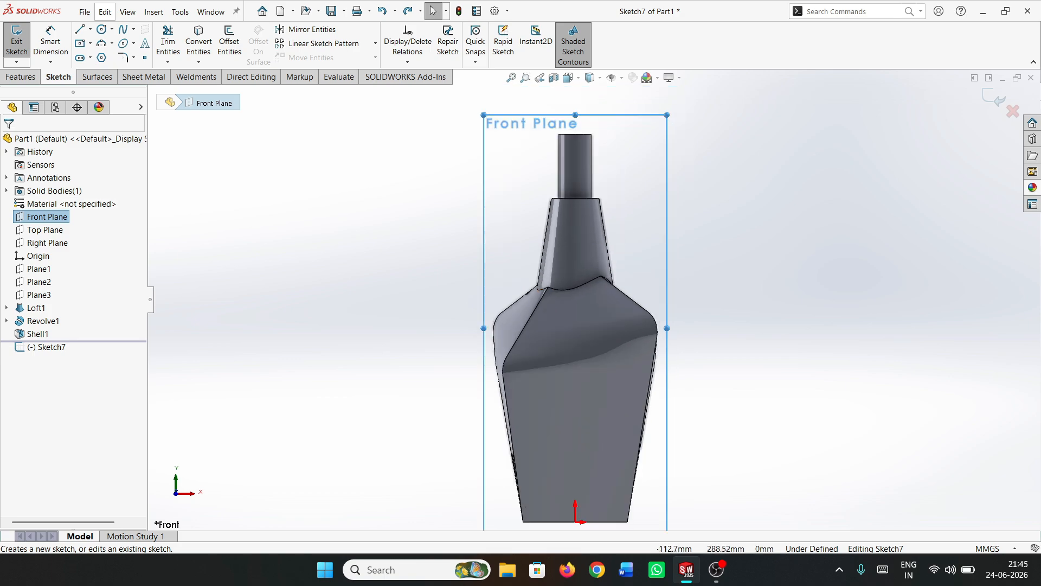
pyautogui.click(90, 29)
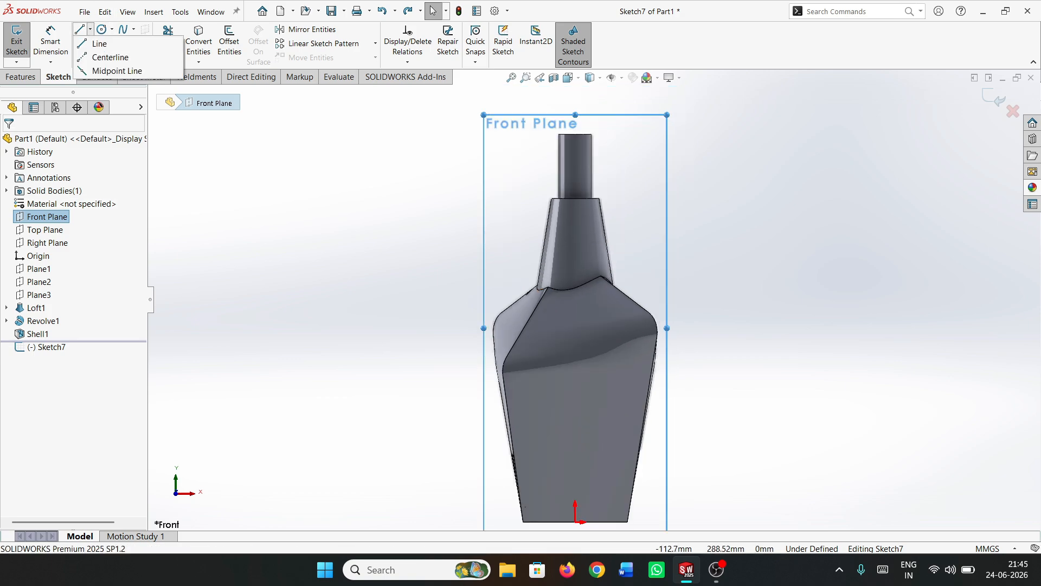
pyautogui.click(101, 53)
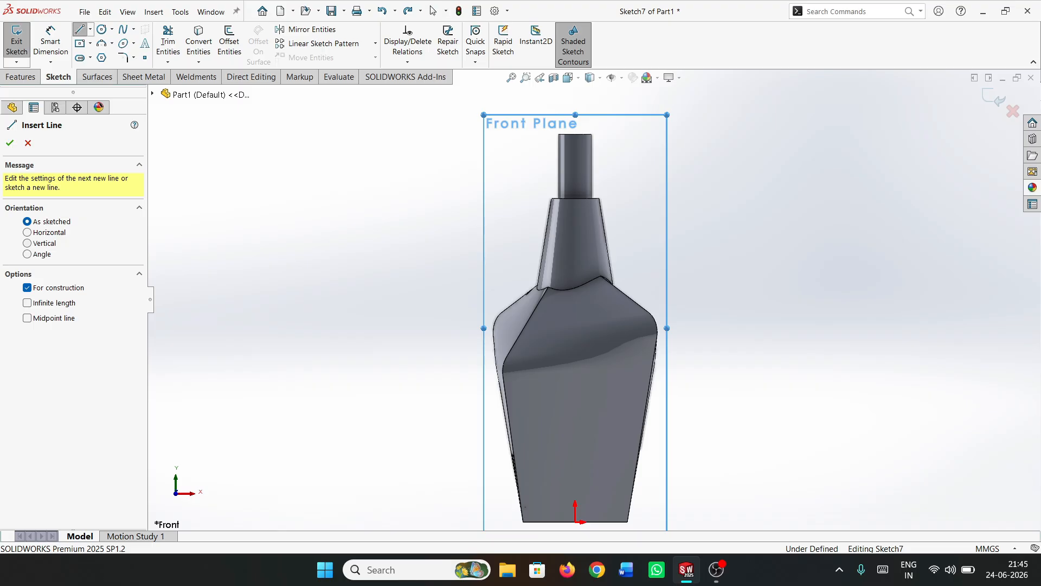
pyautogui.click(27, 242)
pyautogui.click(27, 302)
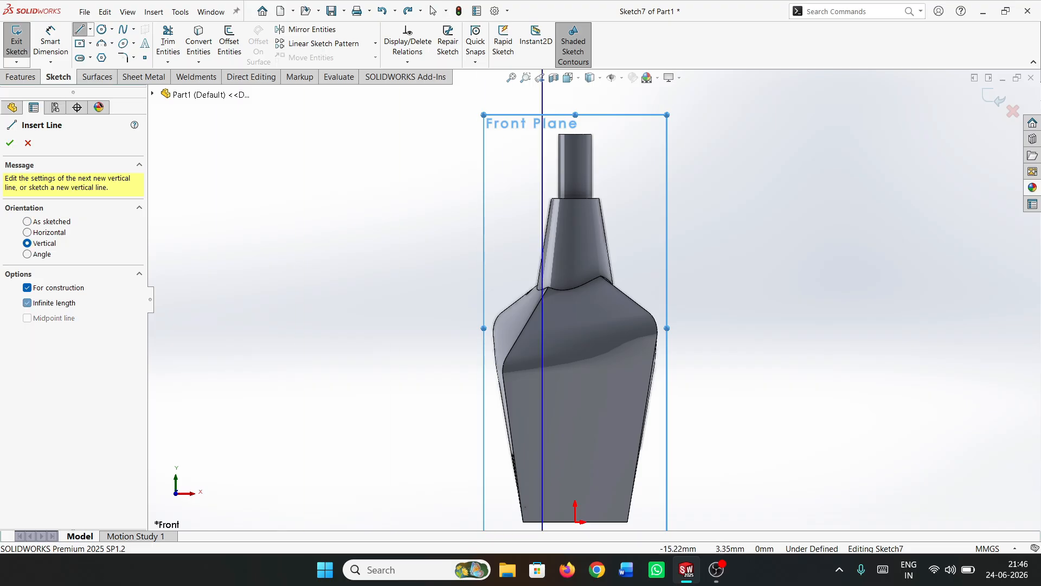
pyautogui.click(576, 522)
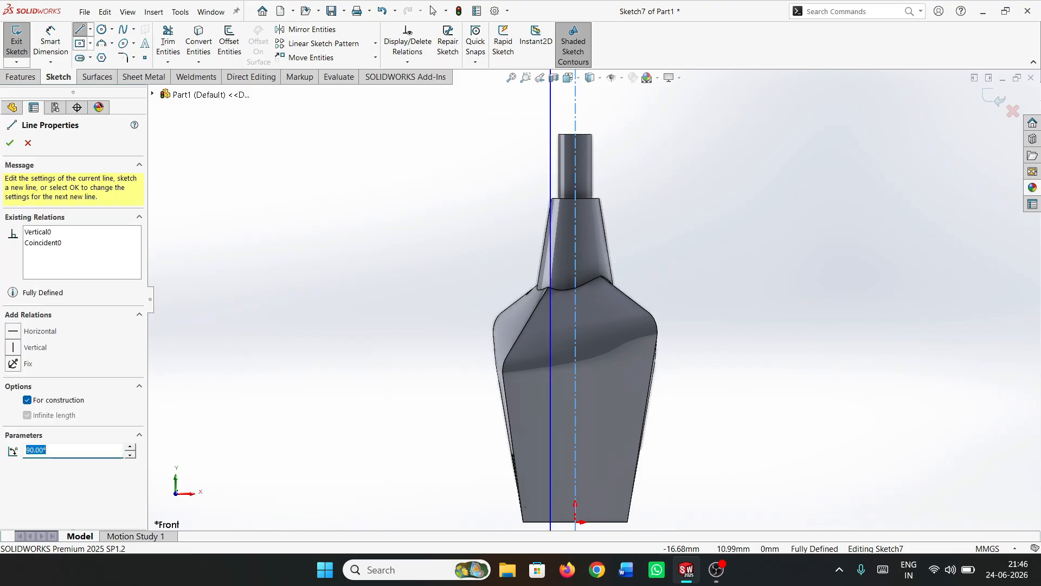
pyautogui.press('Escape')
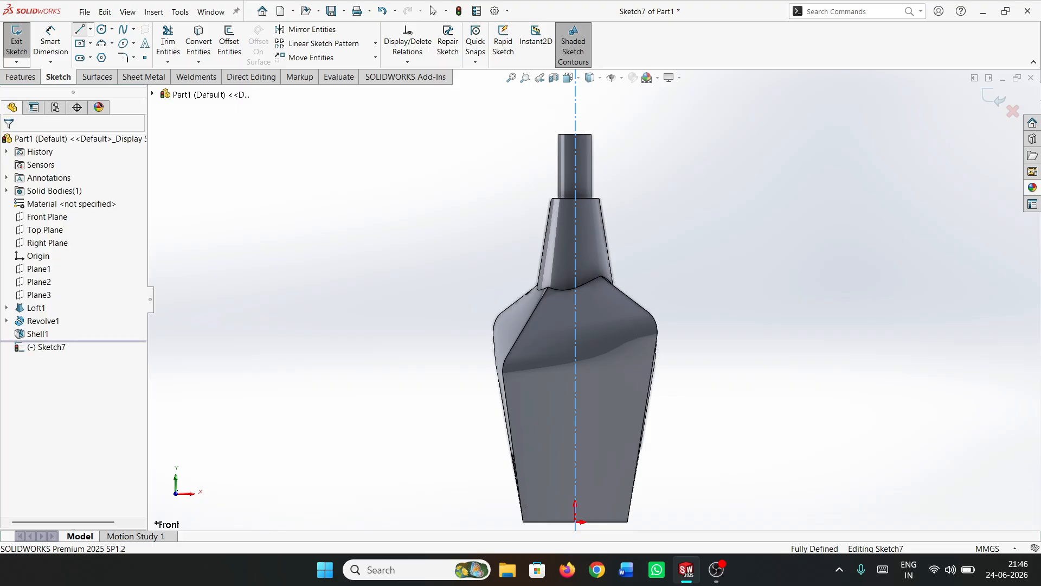
# Start the Line tool and set the display style to Hidden Lines Visible
pyautogui.press('l')
pyautogui.scroll(-5, 592, 86)
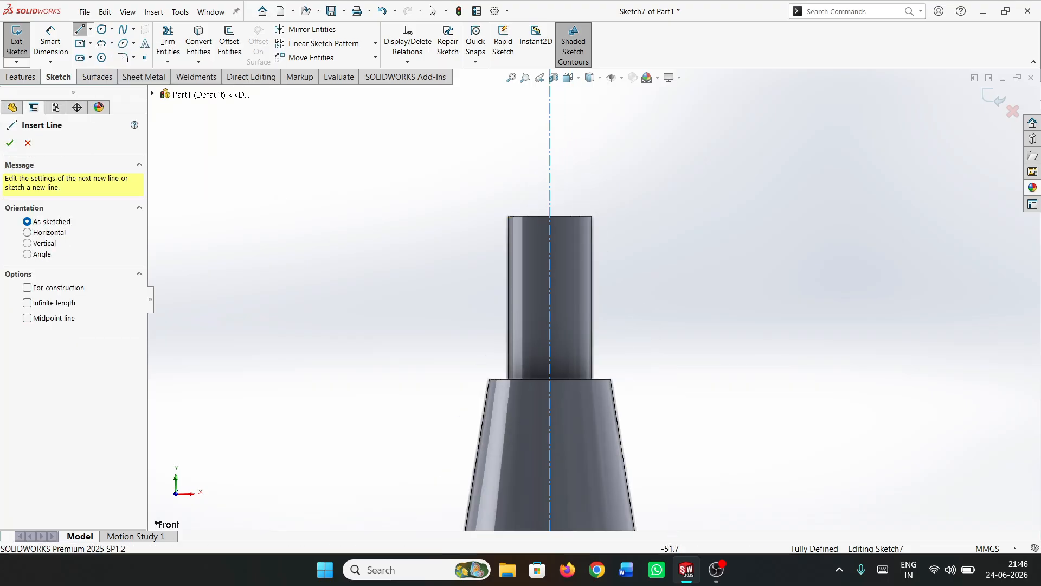
pyautogui.click(576, 78)
pyautogui.moveTo(593, 78)
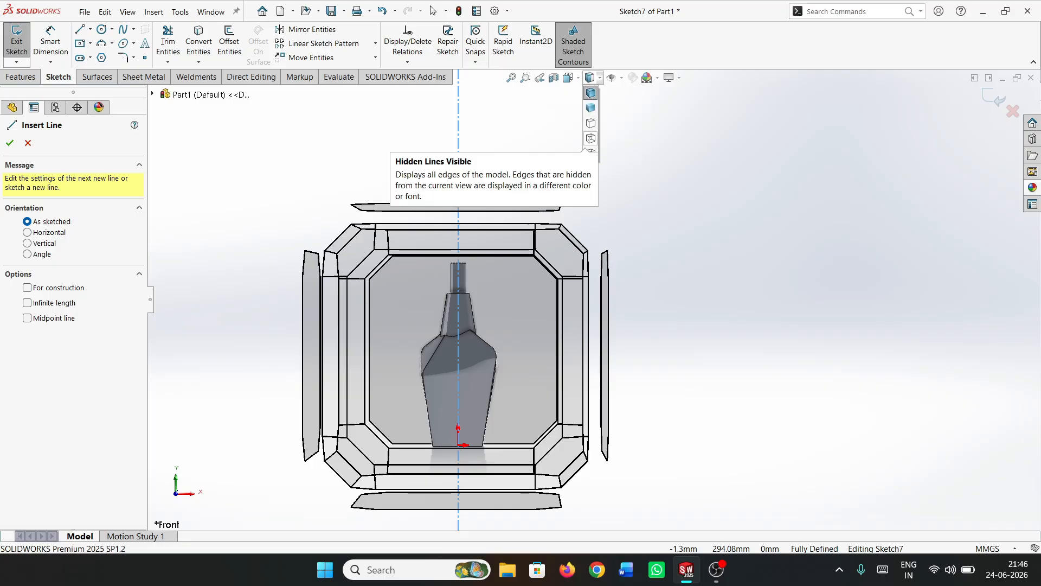
pyautogui.click(591, 139)
# Sketch a stepped cap profile about 42 mm tall from the neck's top edge to just above the ledge, closing it with a vertical line inside the neck wall
pyautogui.scroll(-2, 550, 236)
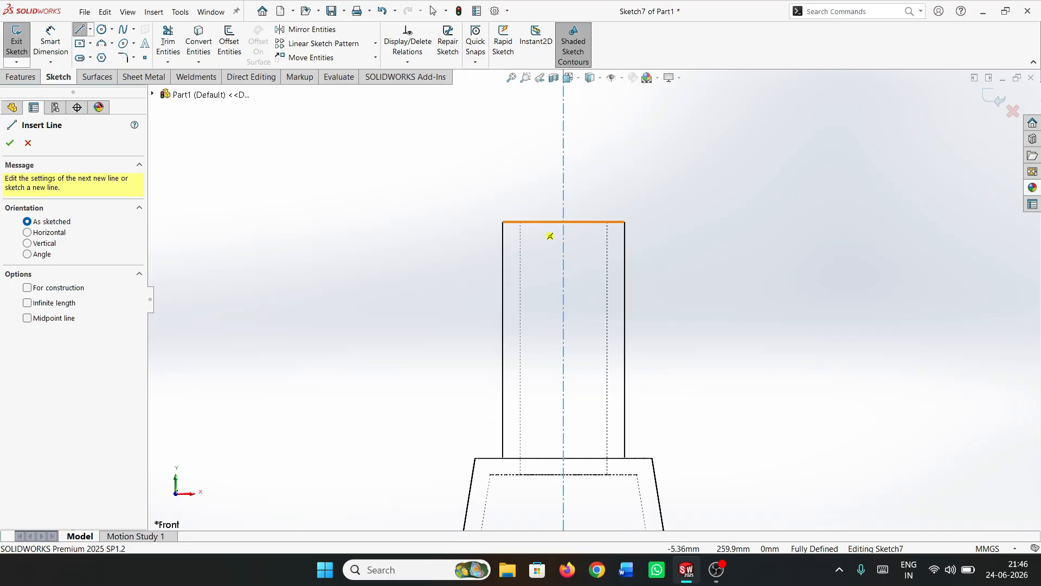
pyautogui.click(537, 221)
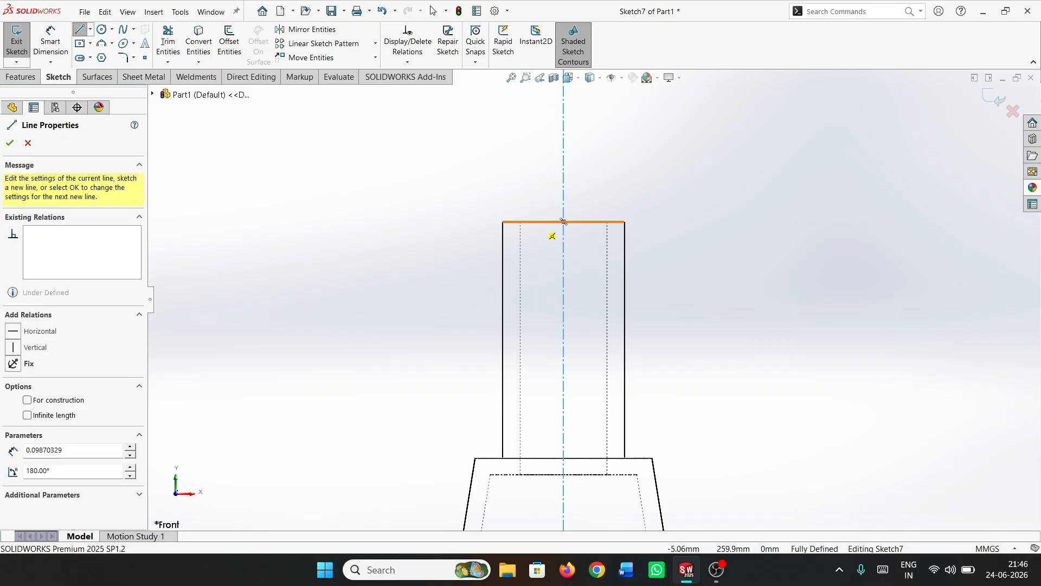
pyautogui.click(436, 221)
pyautogui.click(436, 239)
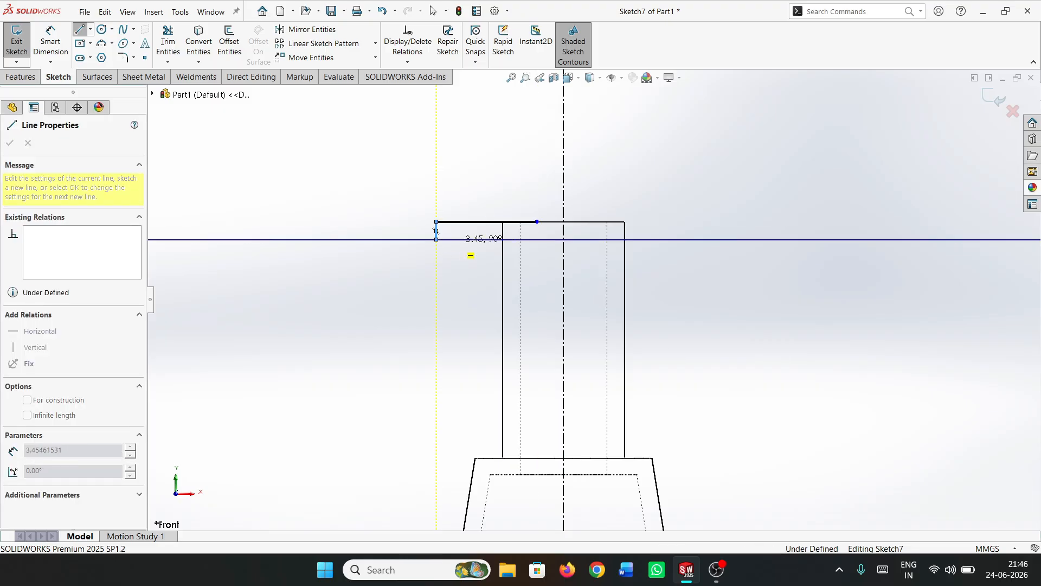
pyautogui.click(455, 240)
pyautogui.click(455, 318)
pyautogui.click(473, 318)
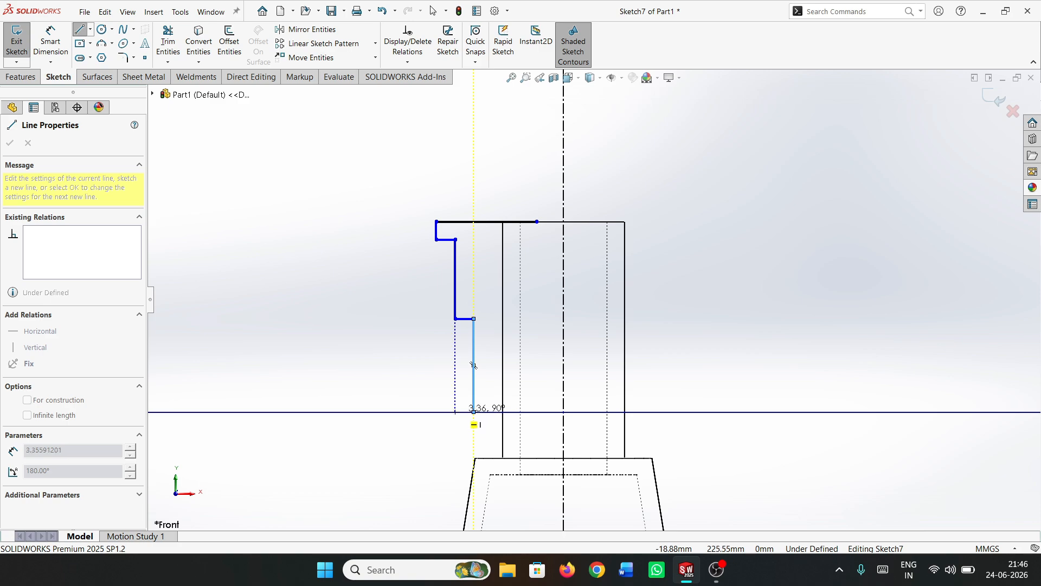
pyautogui.click(474, 412)
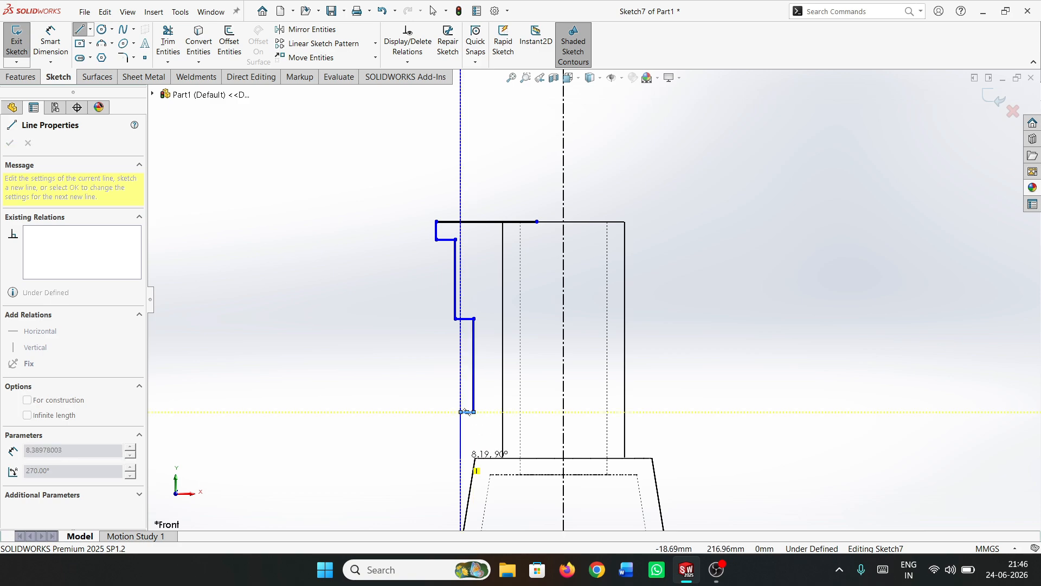
pyautogui.click(460, 412)
pyautogui.click(461, 455)
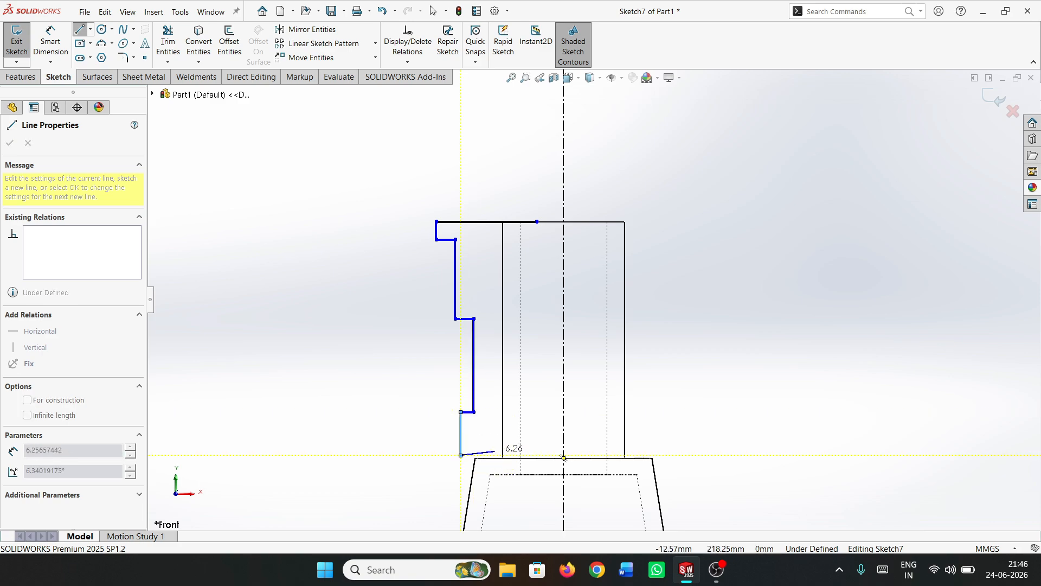
pyautogui.click(515, 454)
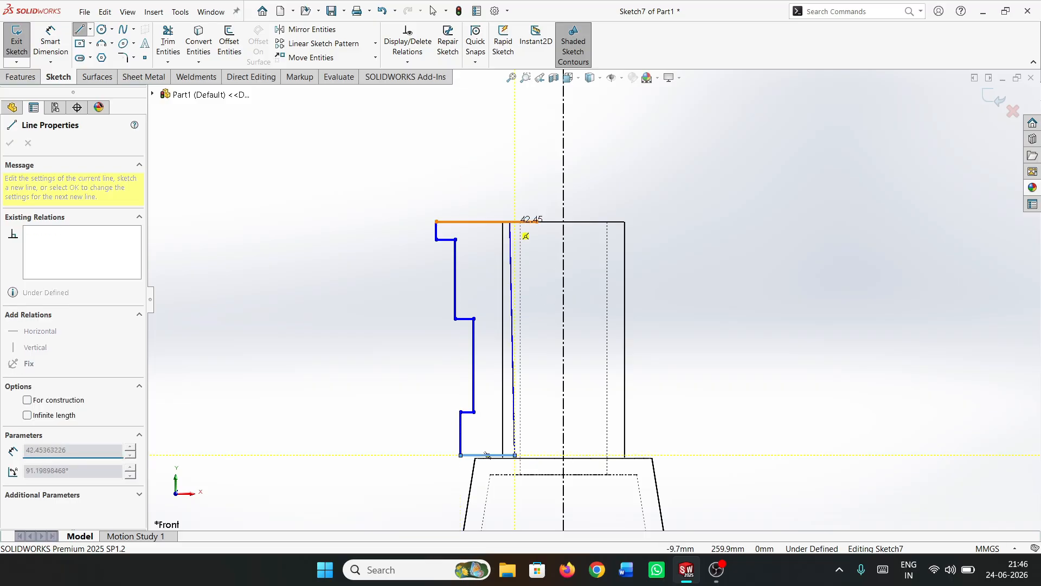
pyautogui.click(515, 221)
pyautogui.click(51, 40)
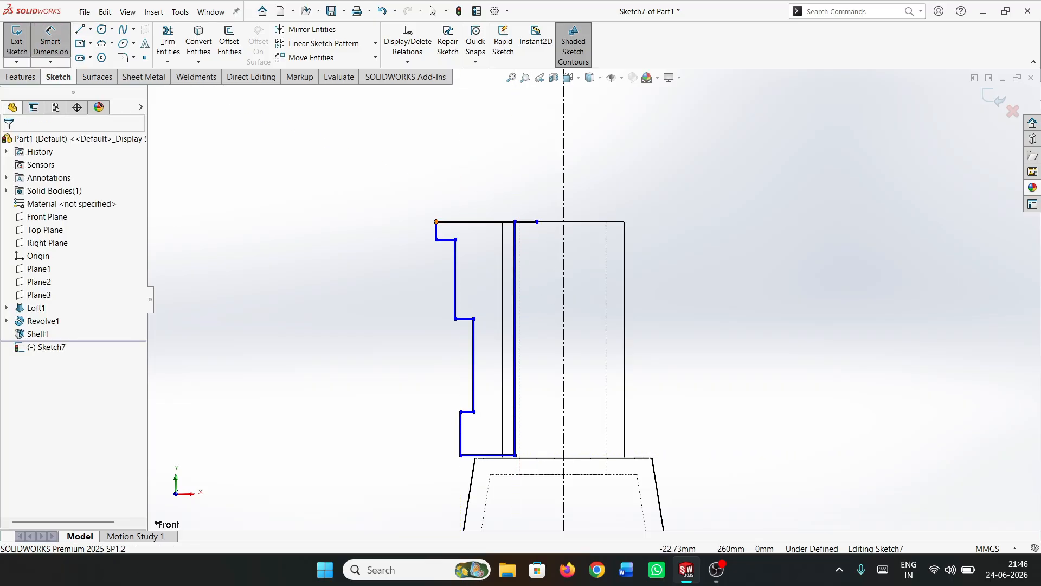
# Dimension the diameter of the profile's topmost step across the centerline as 30 mm
pyautogui.click(436, 221)
pyautogui.click(564, 173)
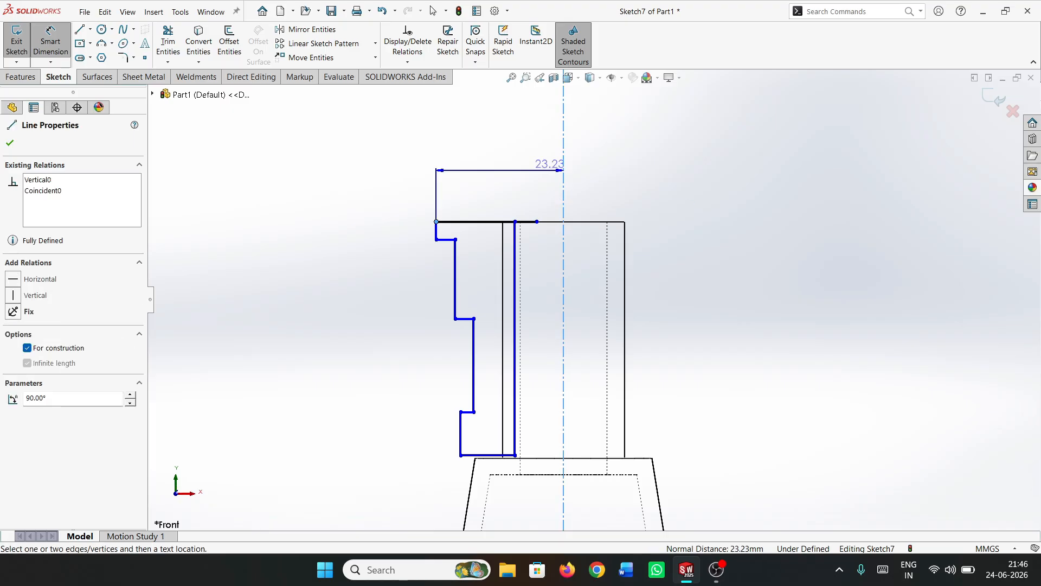
pyautogui.click(576, 165)
pyautogui.write('50')
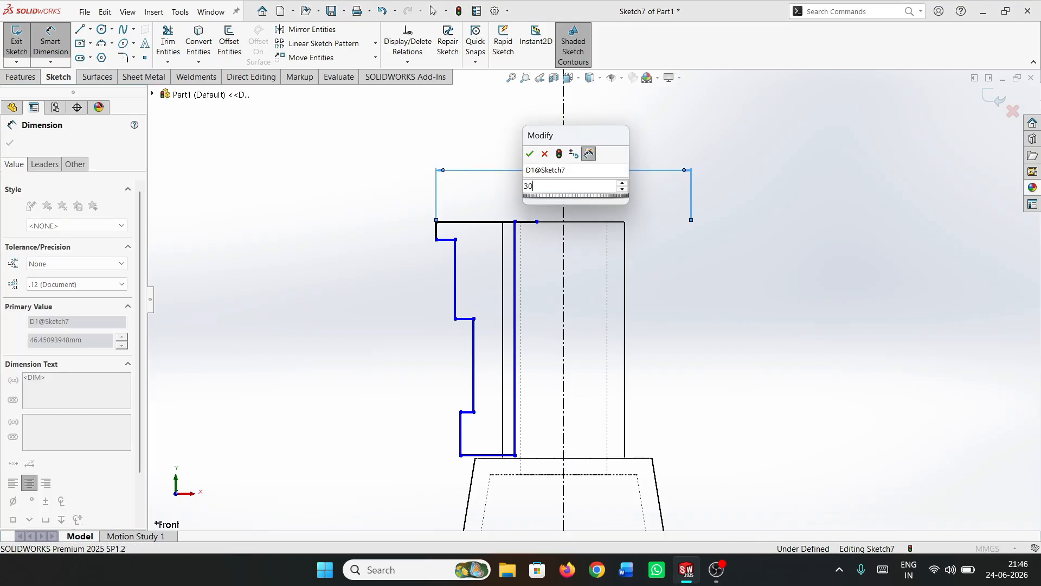
pyautogui.press('Return')
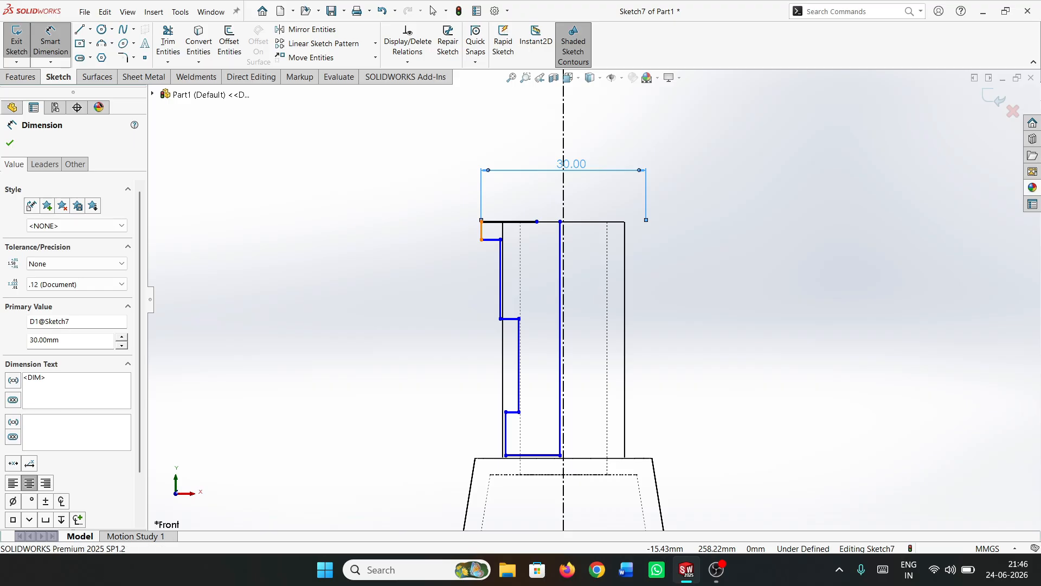
# Dimension the height of the topmost step's outer vertical line as 5 mm
pyautogui.click(482, 230)
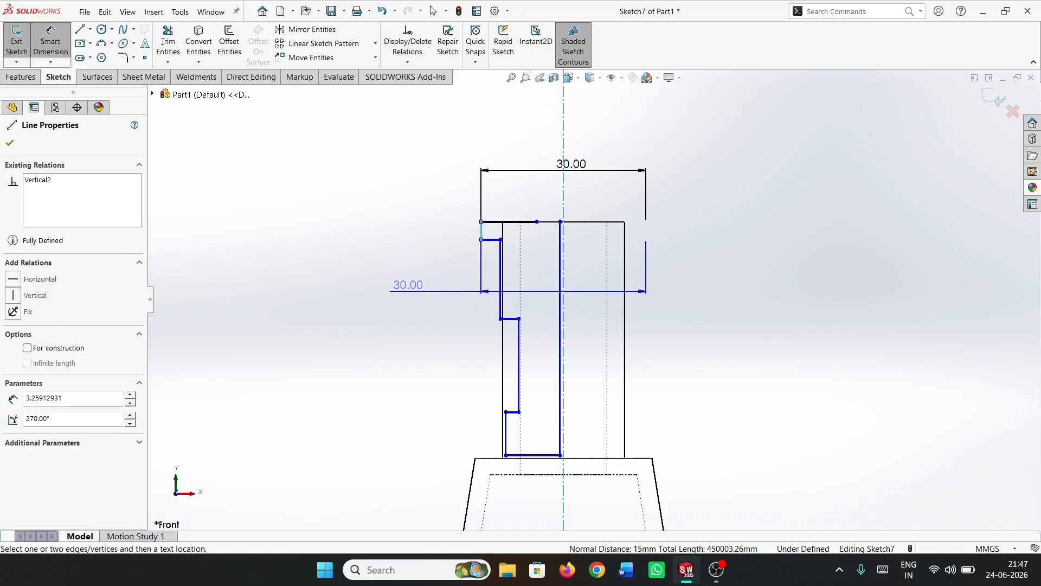
pyautogui.press('Escape')
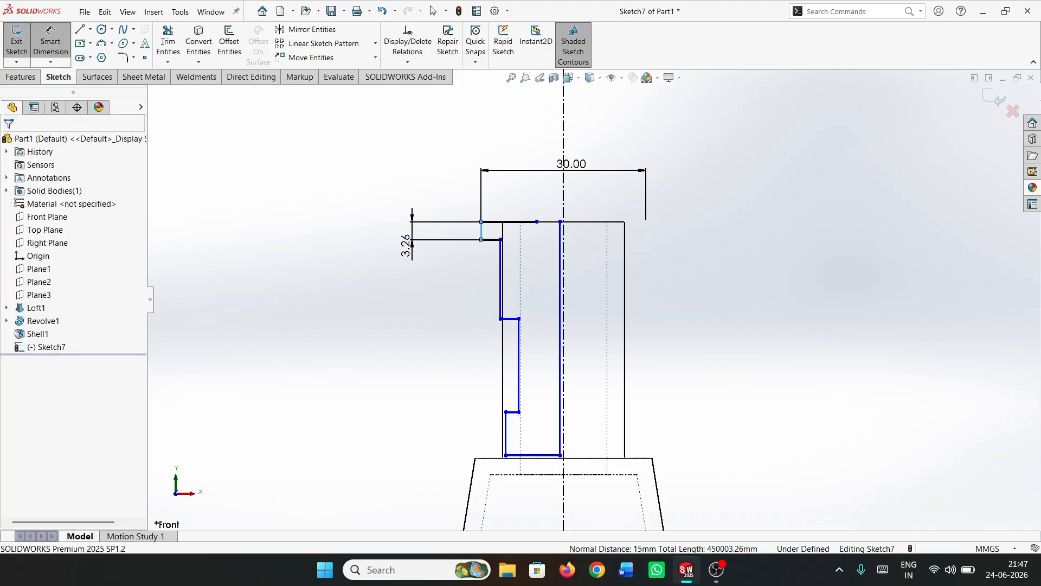
pyautogui.click(406, 246)
pyautogui.write('5.00mm')
pyautogui.press('Return')
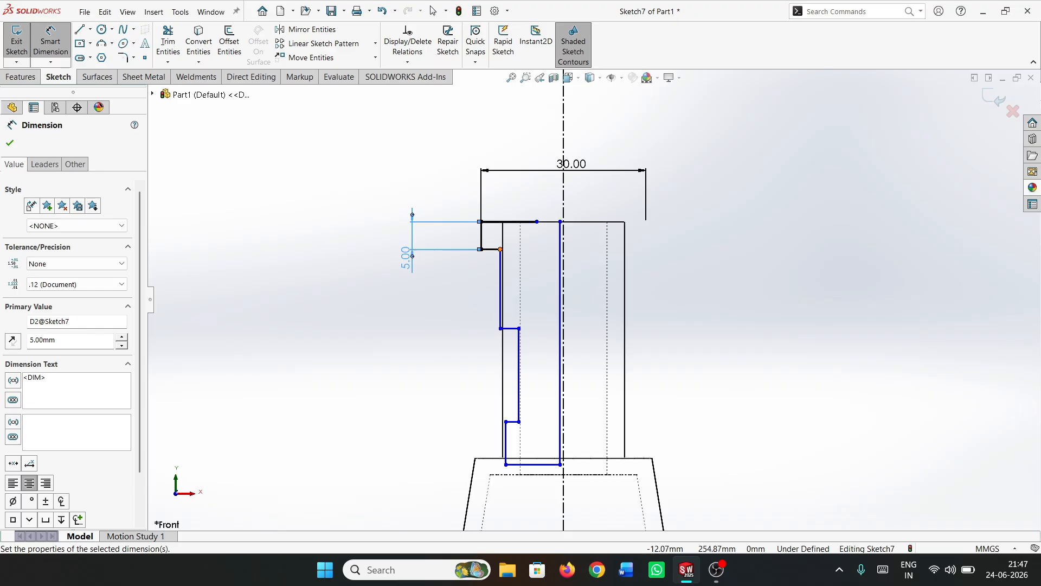
# Dimension the diameter of the second step from its upper corner across the centerline as 25 mm
pyautogui.click(501, 249)
pyautogui.click(560, 282)
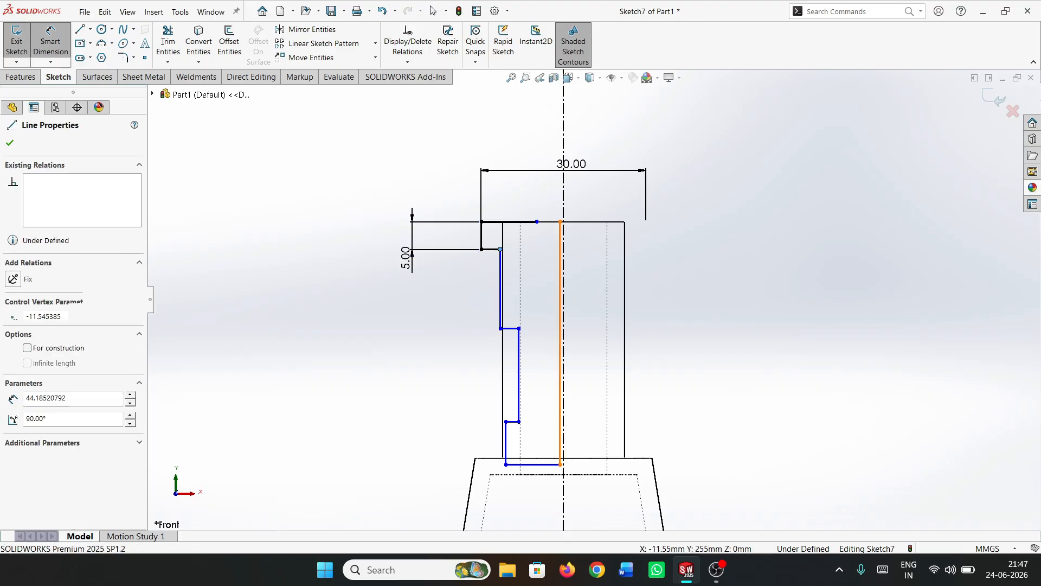
pyautogui.press('Escape')
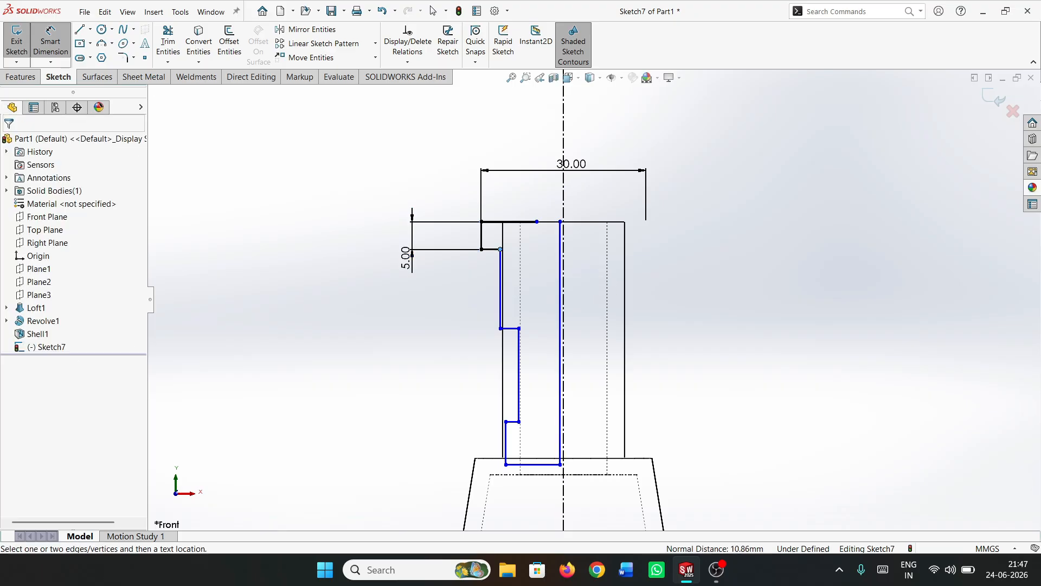
pyautogui.click(501, 249)
pyautogui.click(564, 282)
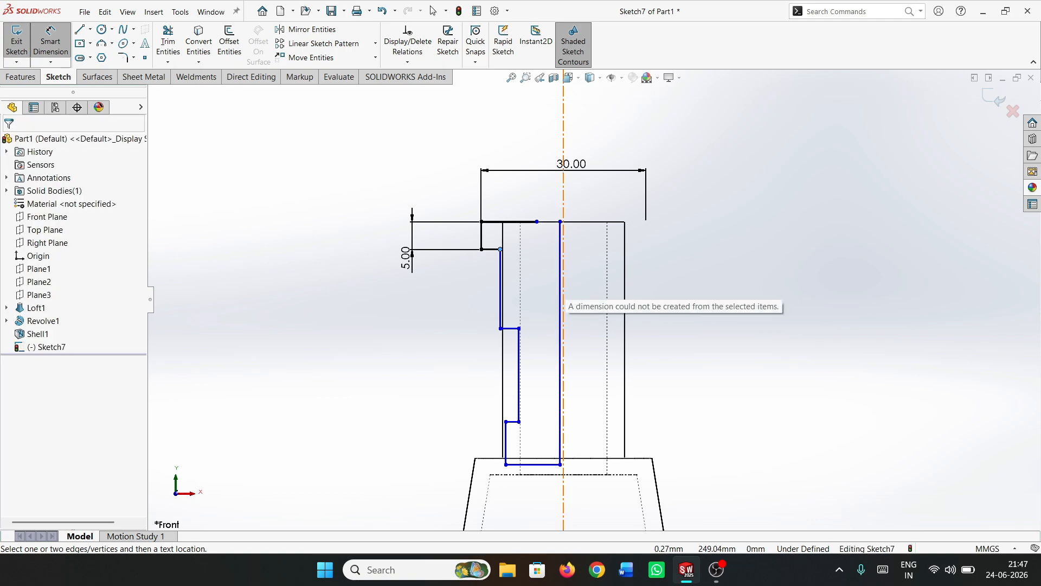
pyautogui.click(564, 287)
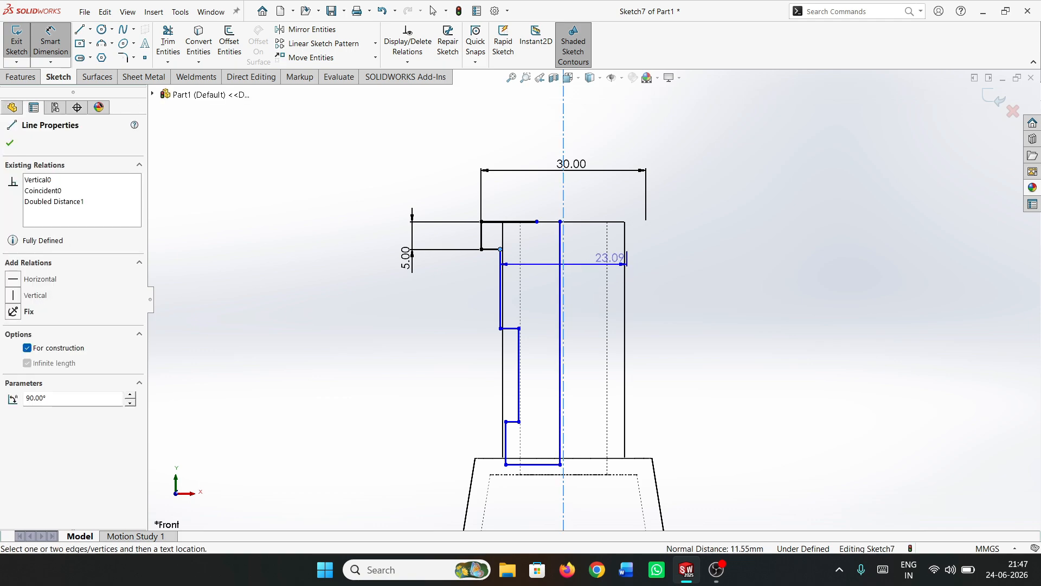
pyautogui.click(607, 257)
pyautogui.write('25')
pyautogui.press('Return')
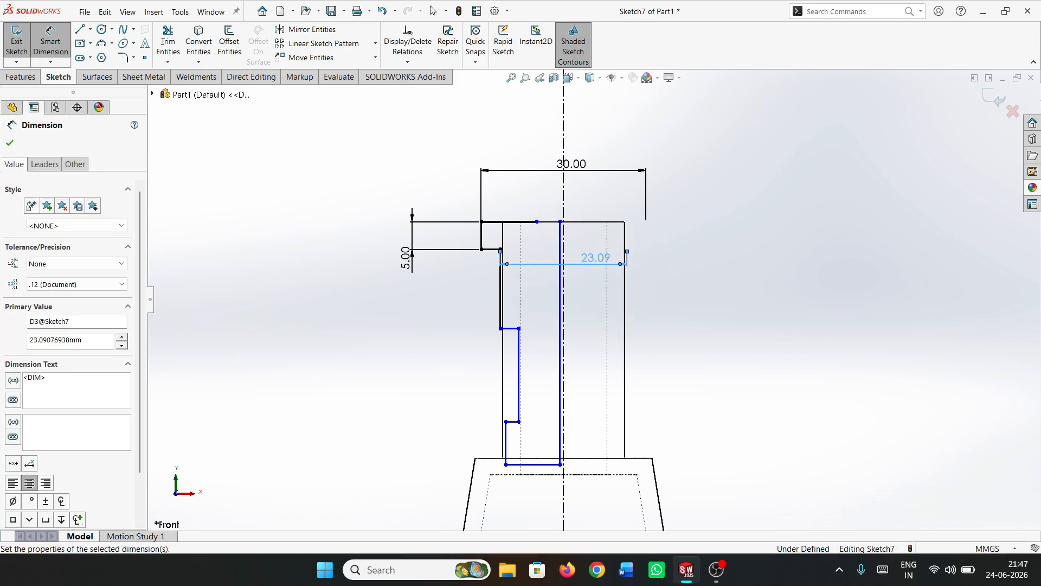
# Dimension the height of the second step's outer vertical line as 18 mm
pyautogui.click(495, 288)
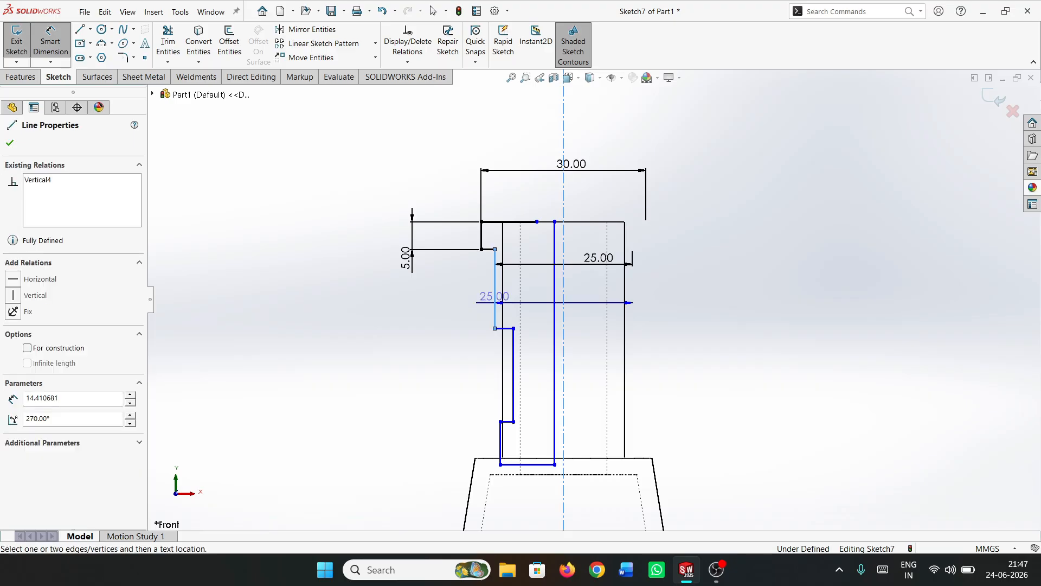
pyautogui.click(431, 298)
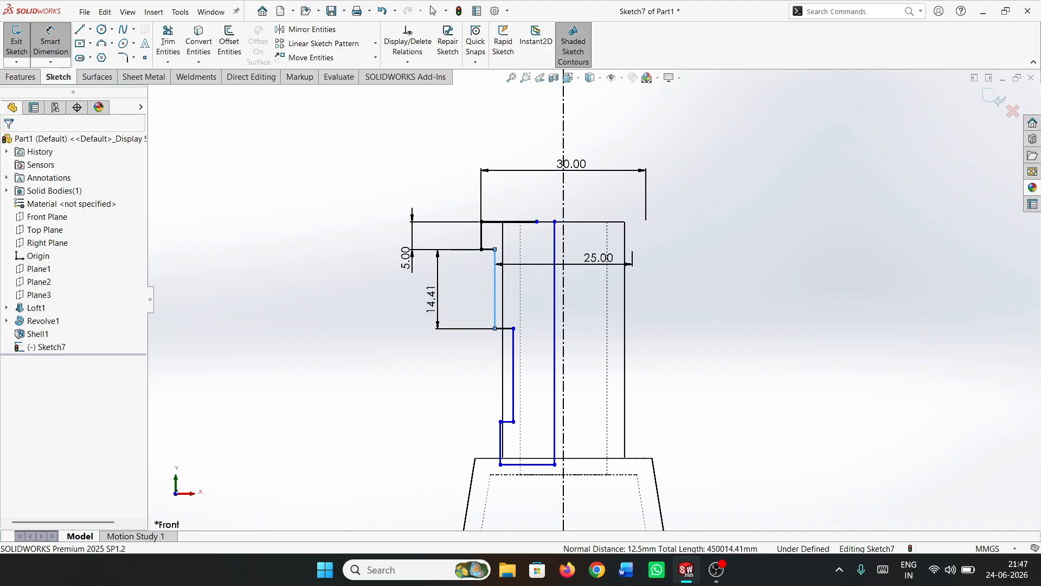
pyautogui.write('15')
pyautogui.press('Return')
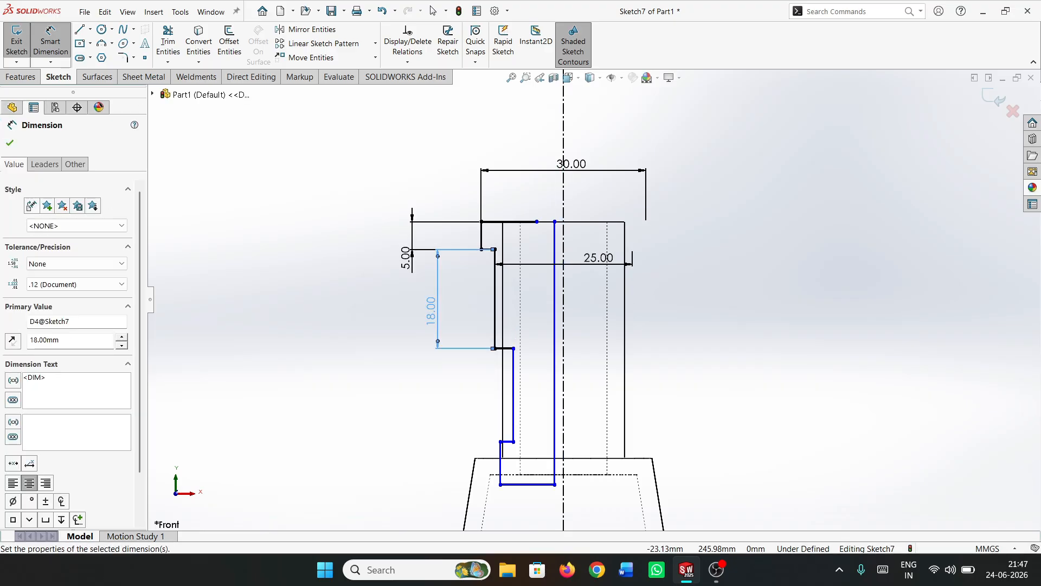
# Dimension the third, recessed step with a 22 mm diameter across the centerline and a 15 mm height
pyautogui.click(514, 348)
pyautogui.click(564, 331)
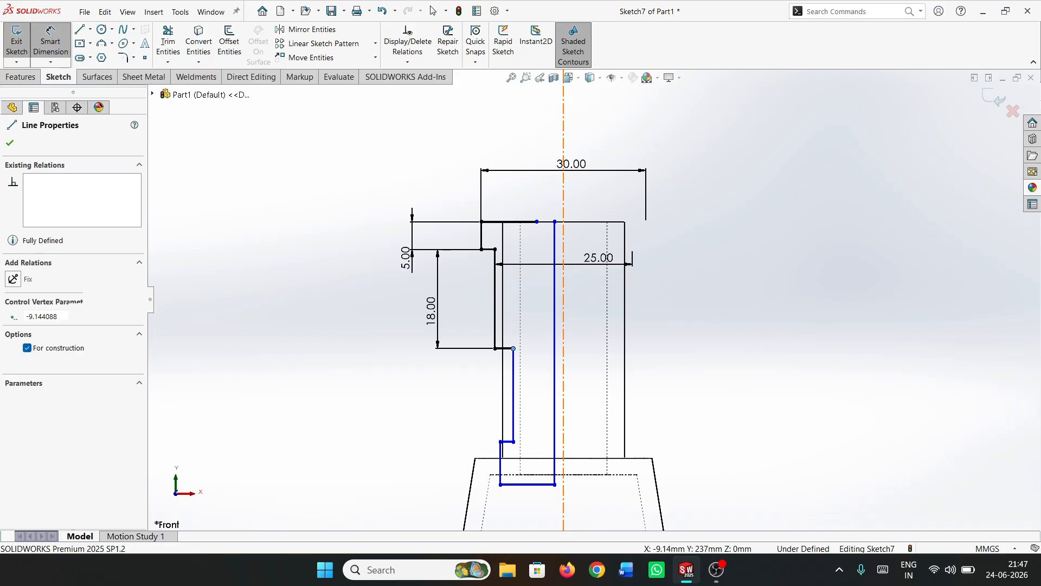
pyautogui.click(590, 327)
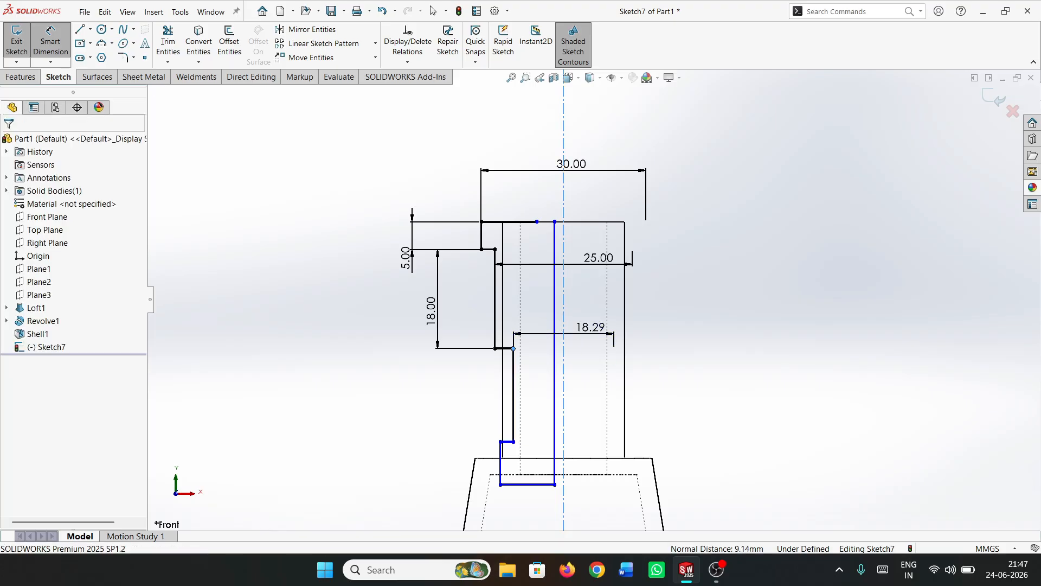
pyautogui.write('20')
pyautogui.press('Return')
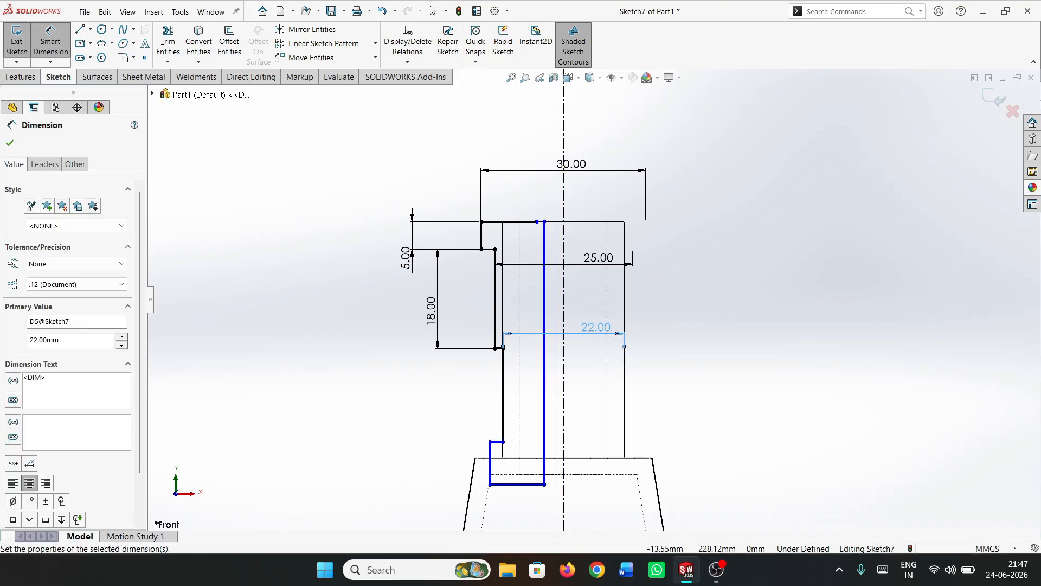
pyautogui.click(503, 395)
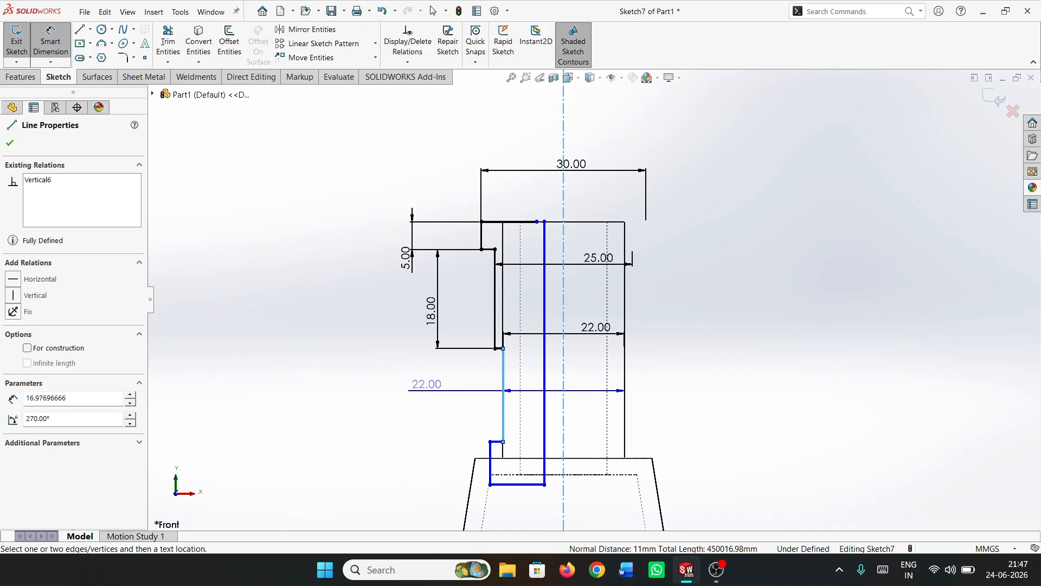
pyautogui.click(406, 391)
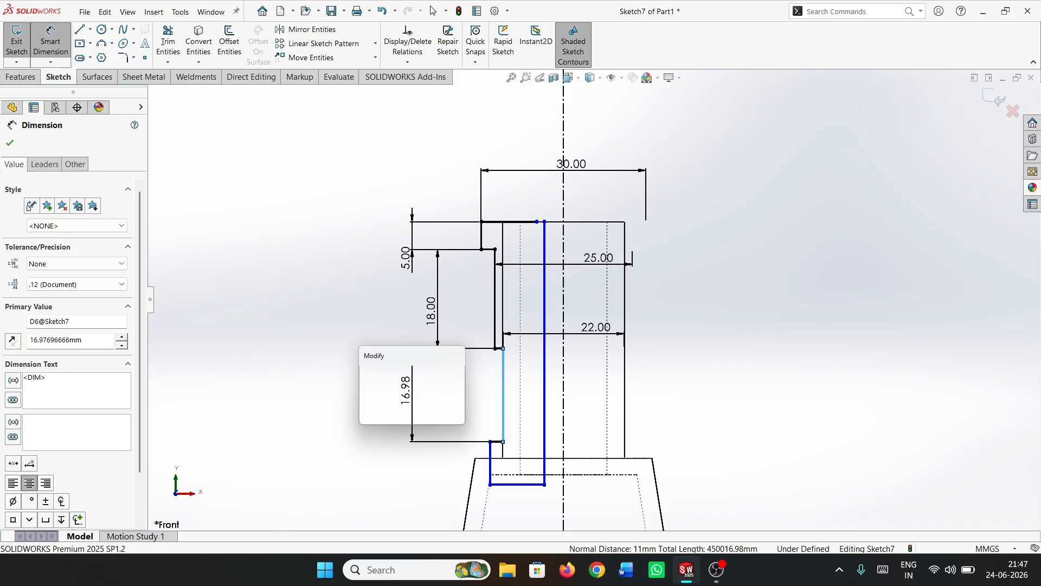
pyautogui.press('Return')
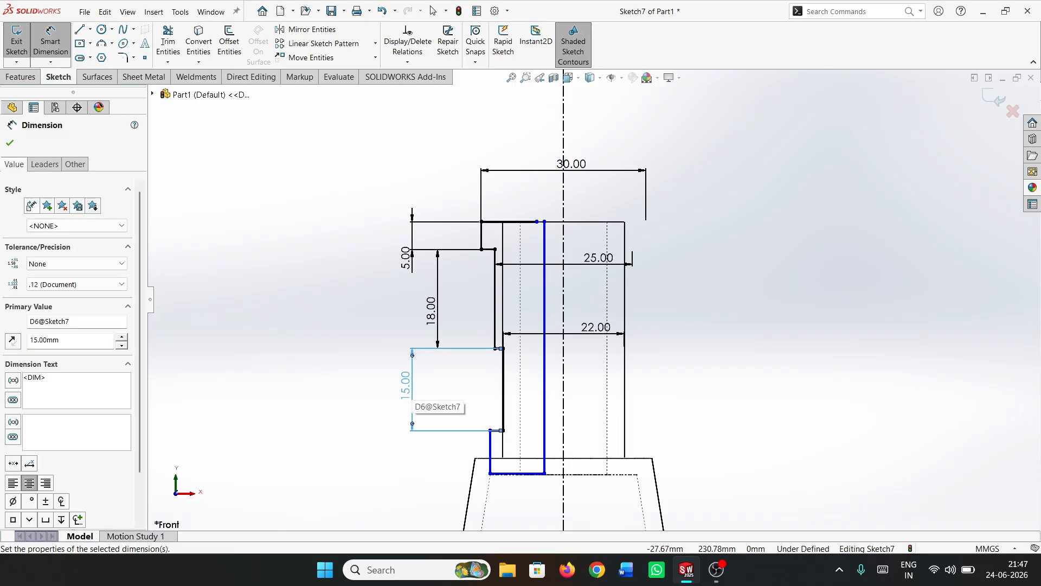
# Dimension the lowest step with a 5 mm height and a 25 mm diameter across the centerline
pyautogui.click(490, 453)
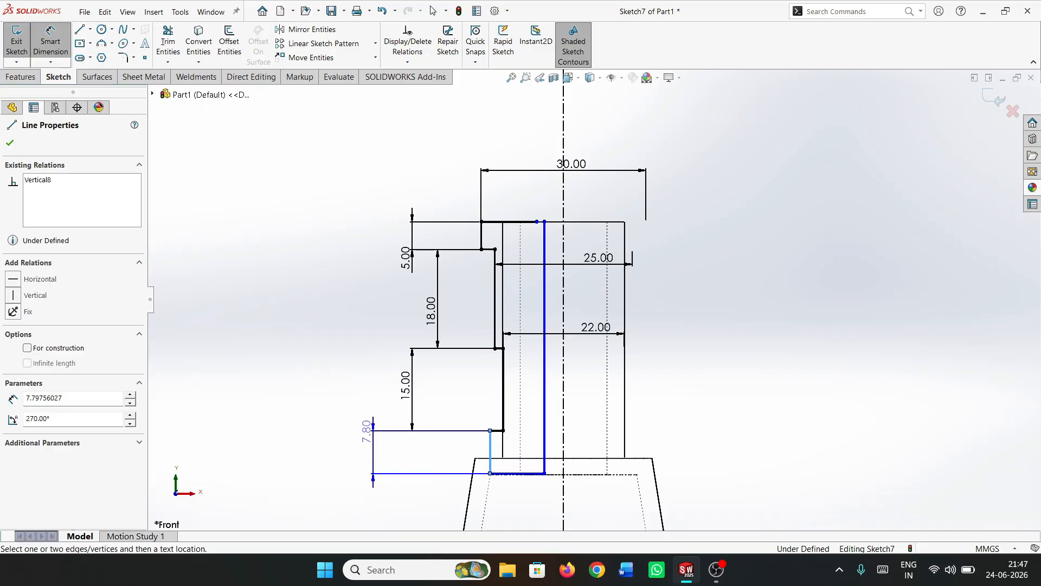
pyautogui.click(359, 404)
pyautogui.write('5.00mm')
pyautogui.press('Return')
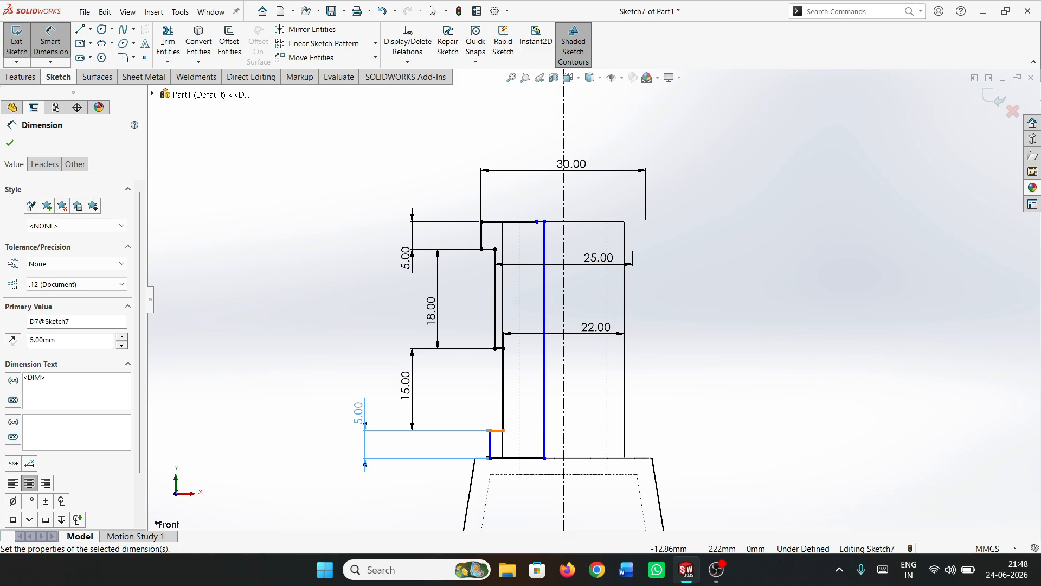
pyautogui.click(490, 430)
pyautogui.click(563, 415)
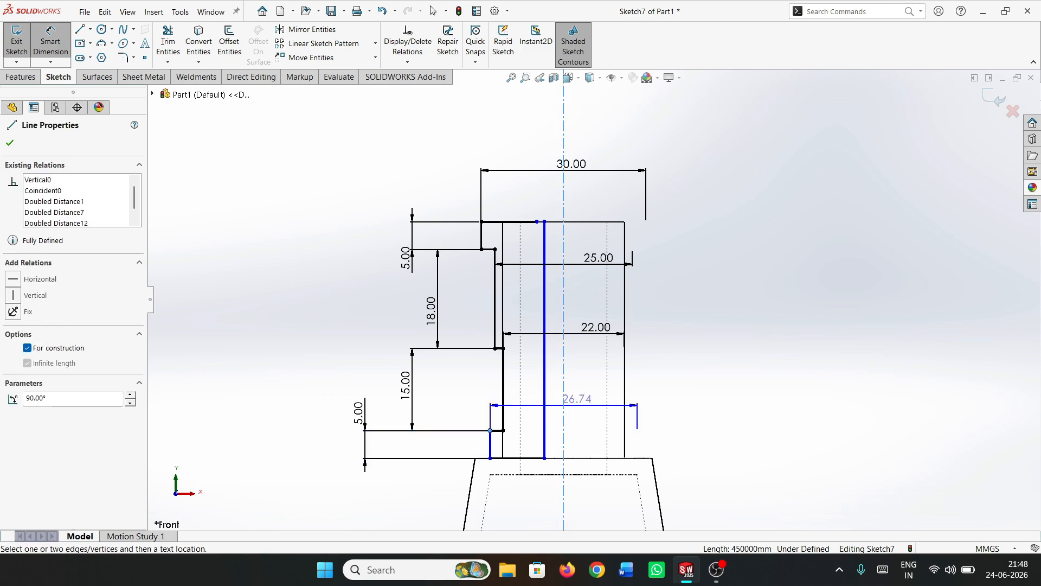
pyautogui.click(580, 399)
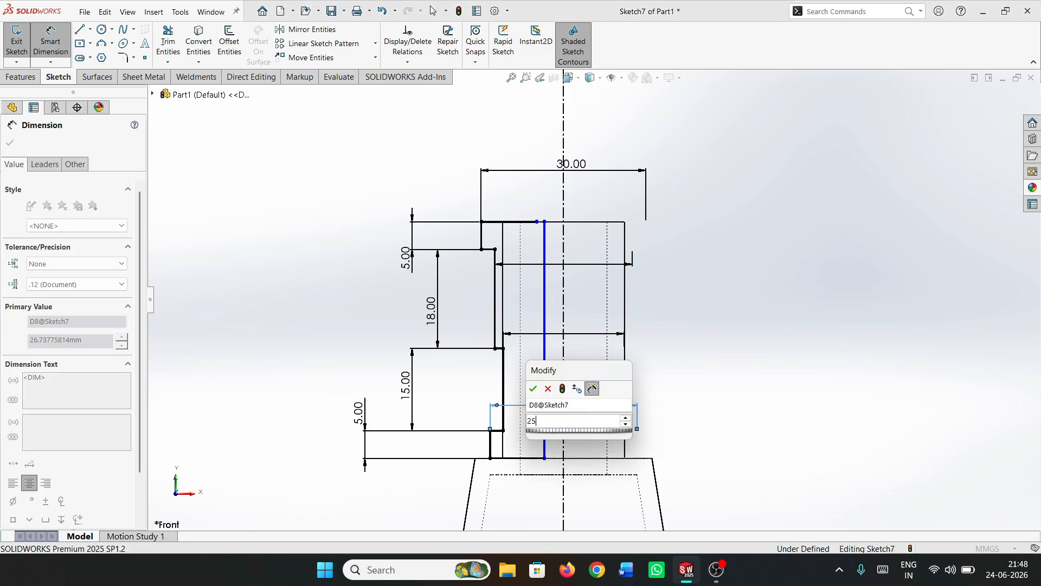
pyautogui.press('Return')
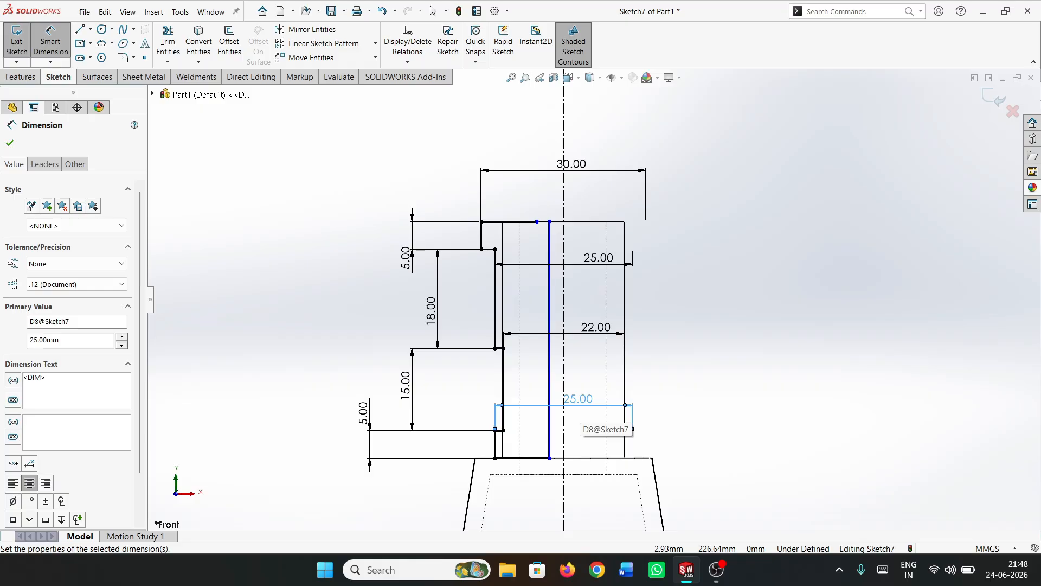
pyautogui.press('Escape')
pyautogui.click(433, 10)
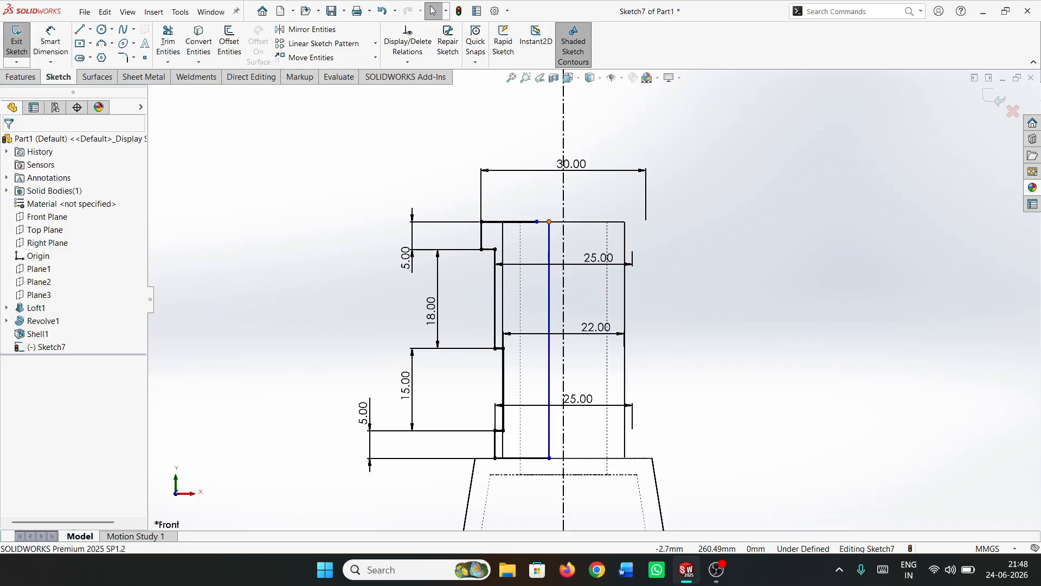
# Make the upper endpoint of the inner vertical line coincident with the inner endpoint of the top horizontal line
pyautogui.click(550, 222)
pyautogui.keyDown('ctrl'); pyautogui.click(537, 222); pyautogui.keyUp('ctrl')
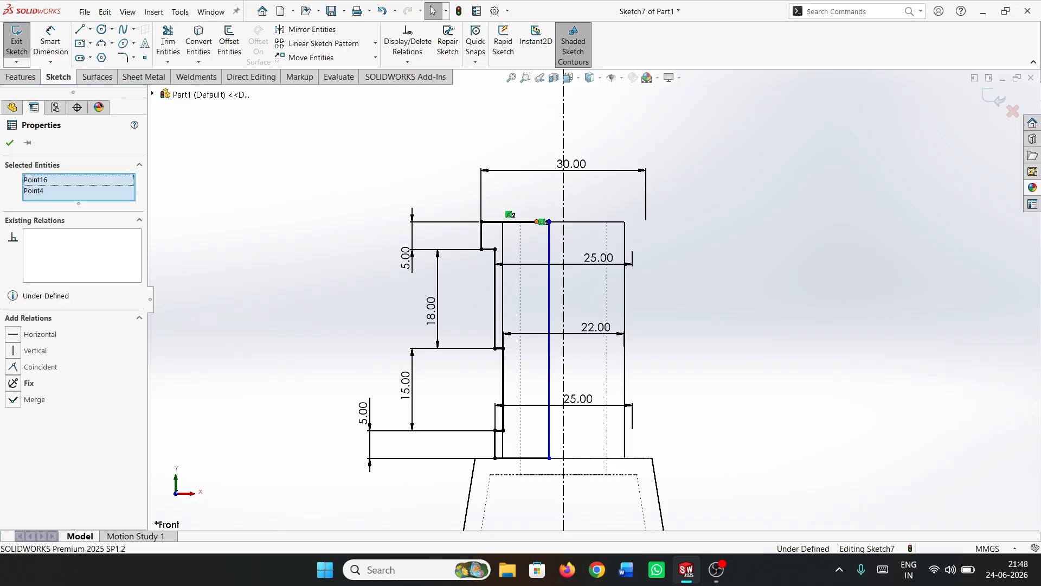
pyautogui.click(41, 367)
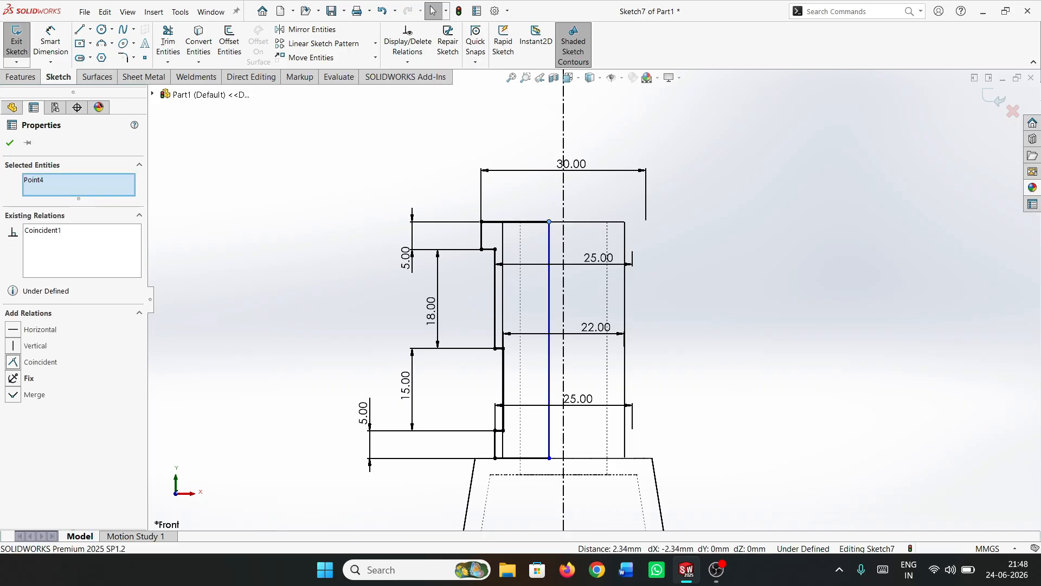
pyautogui.press('Escape')
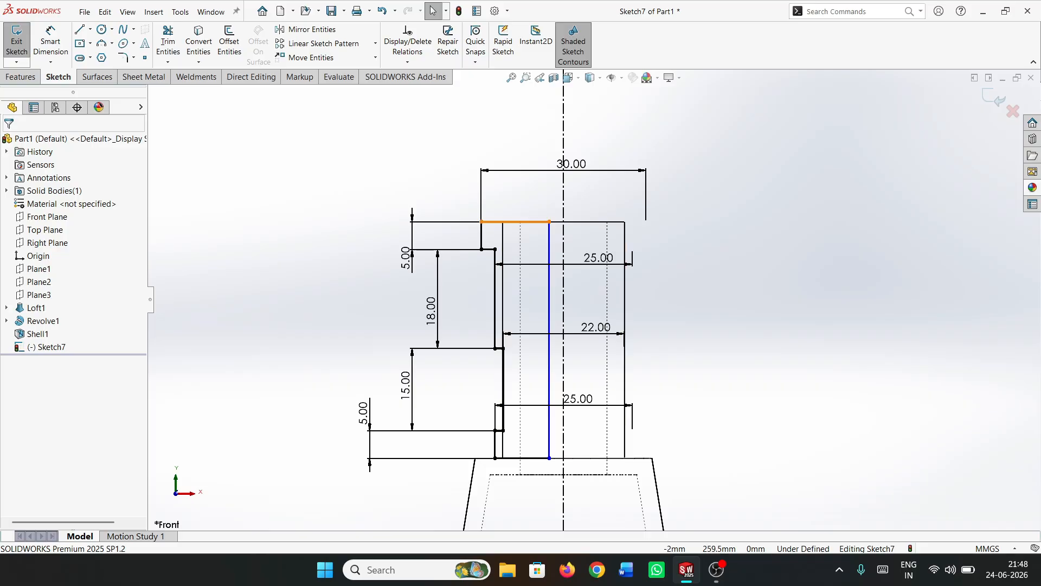
# Dimension the length of the profile's top horizontal line as 7 mm
pyautogui.click(51, 44)
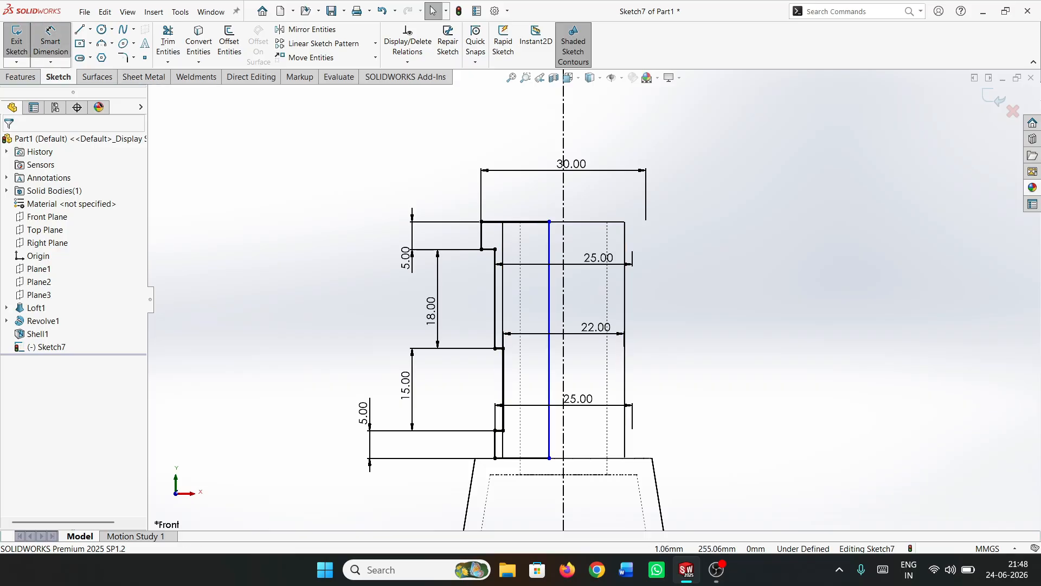
pyautogui.click(516, 221)
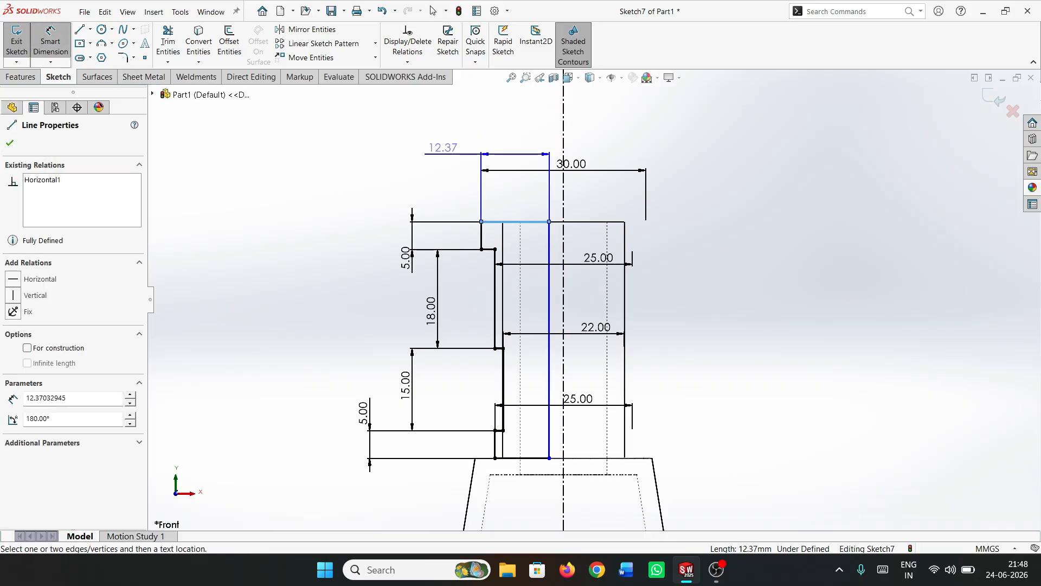
pyautogui.click(423, 151)
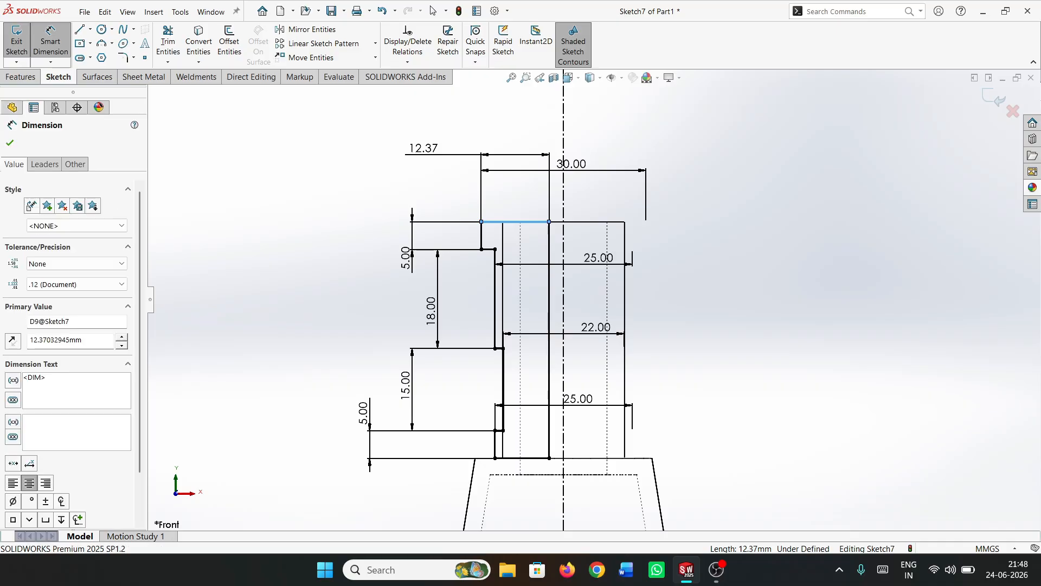
pyautogui.press('Return')
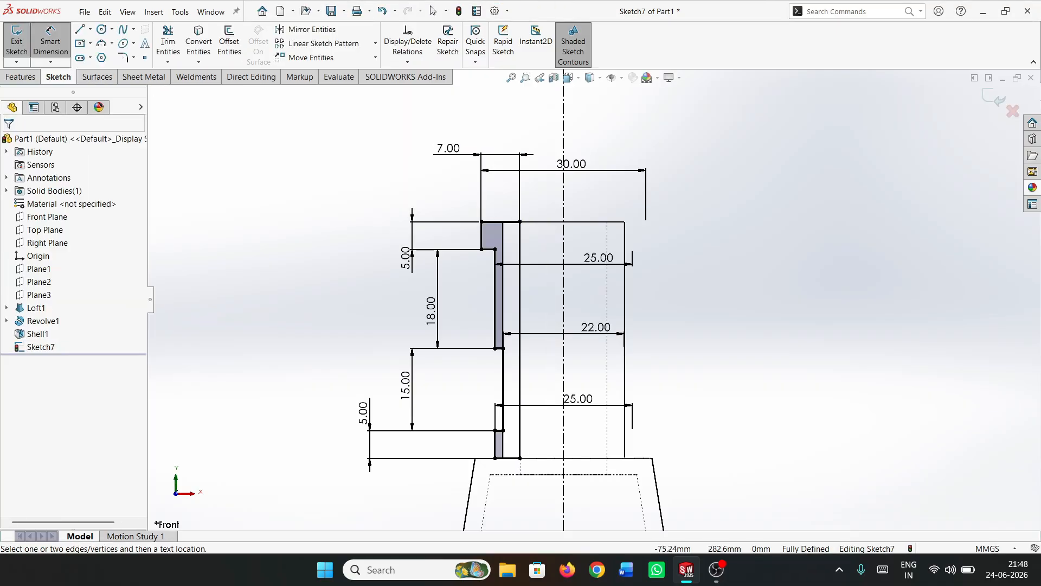
# Revolve the stepped profile 360 degrees about the vertical centerline, merging the result with the bottle
pyautogui.click(21, 77)
pyautogui.click(61, 41)
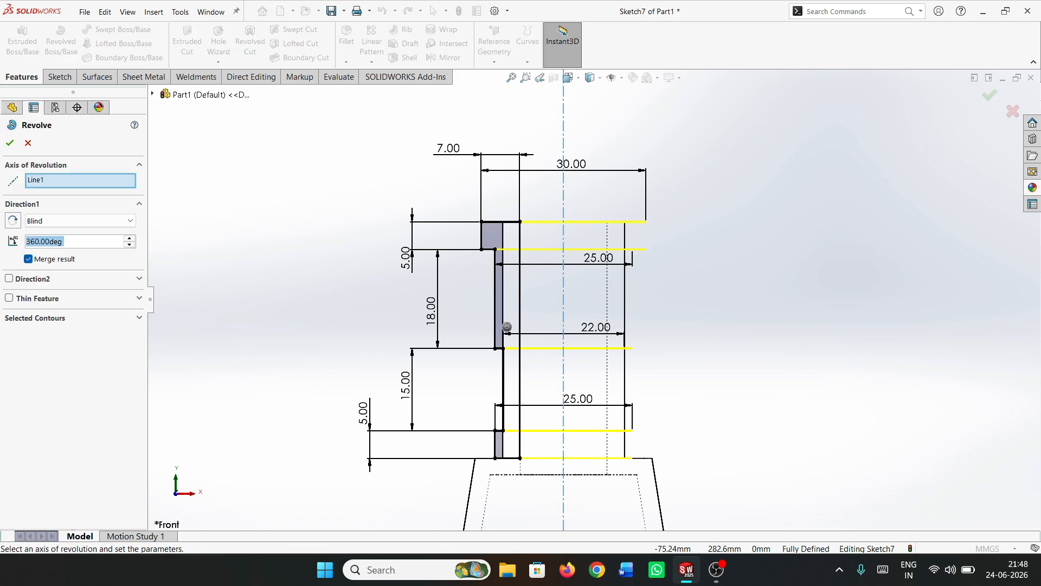
pyautogui.press('Return')
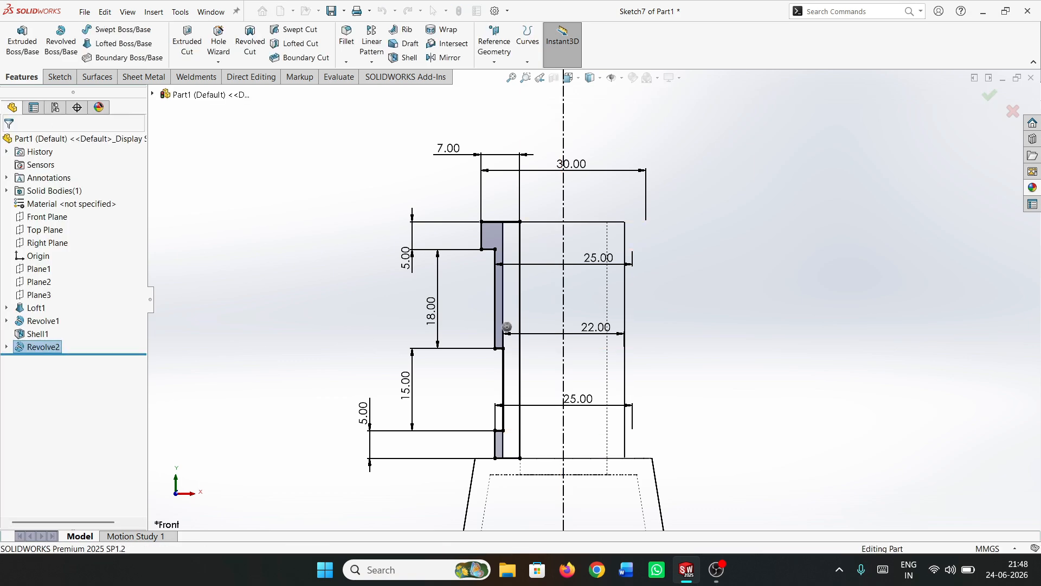
# Switch the bottle's display style from hidden lines visible to shaded with edges
pyautogui.press('Escape')
pyautogui.scroll(4, 595, 299)
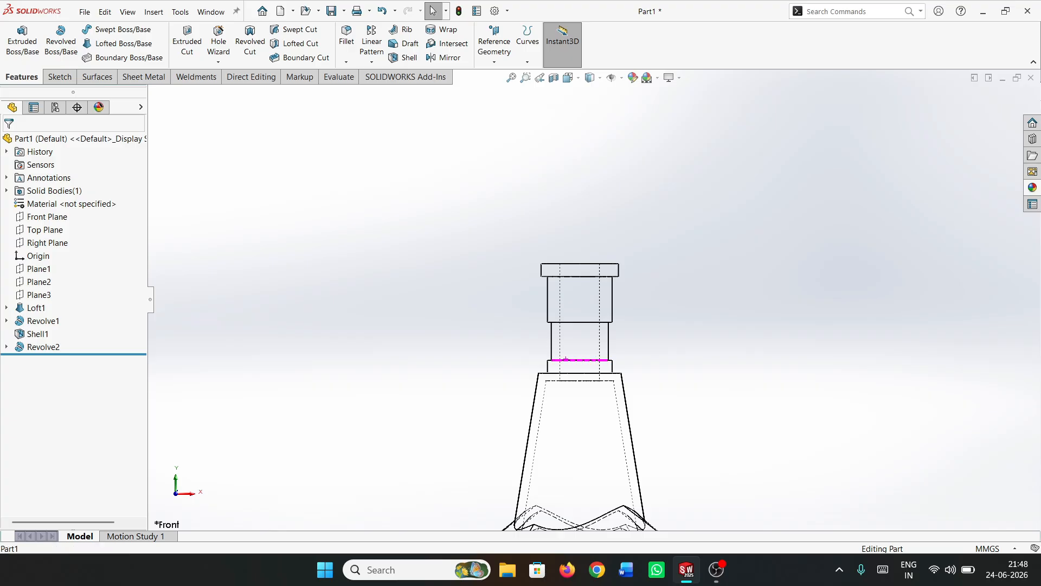
pyautogui.moveTo(566, 359); pyautogui.dragTo(569, 378, button='middle')
pyautogui.click(590, 78)
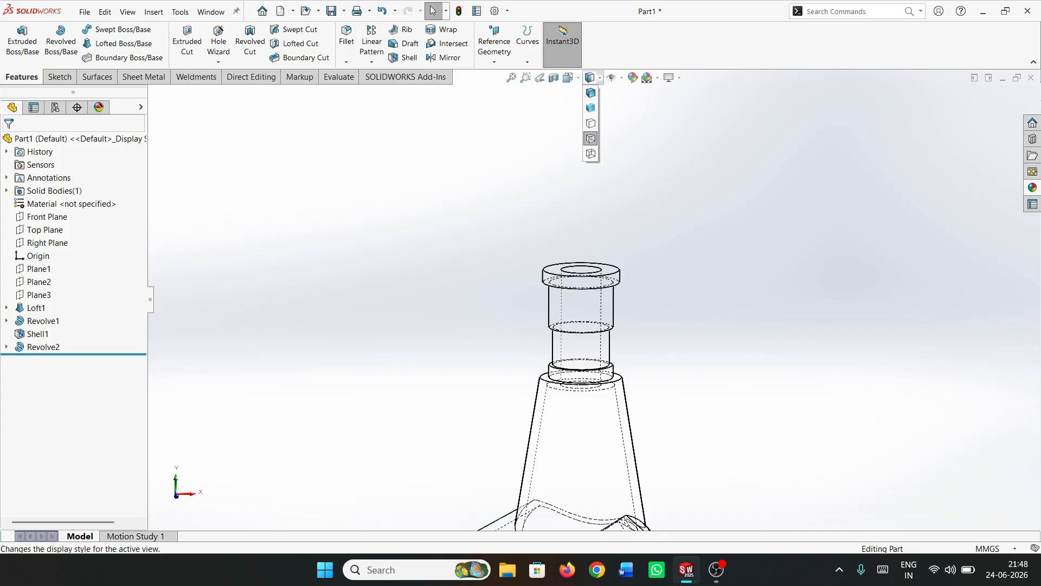
pyautogui.click(591, 93)
pyautogui.scroll(5, 595, 299)
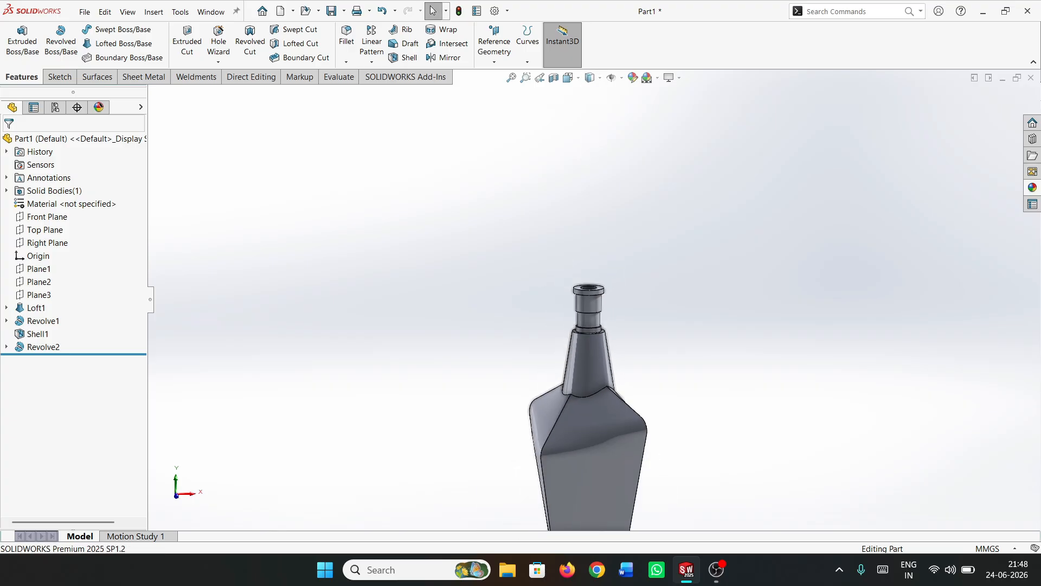
pyautogui.click(511, 78)
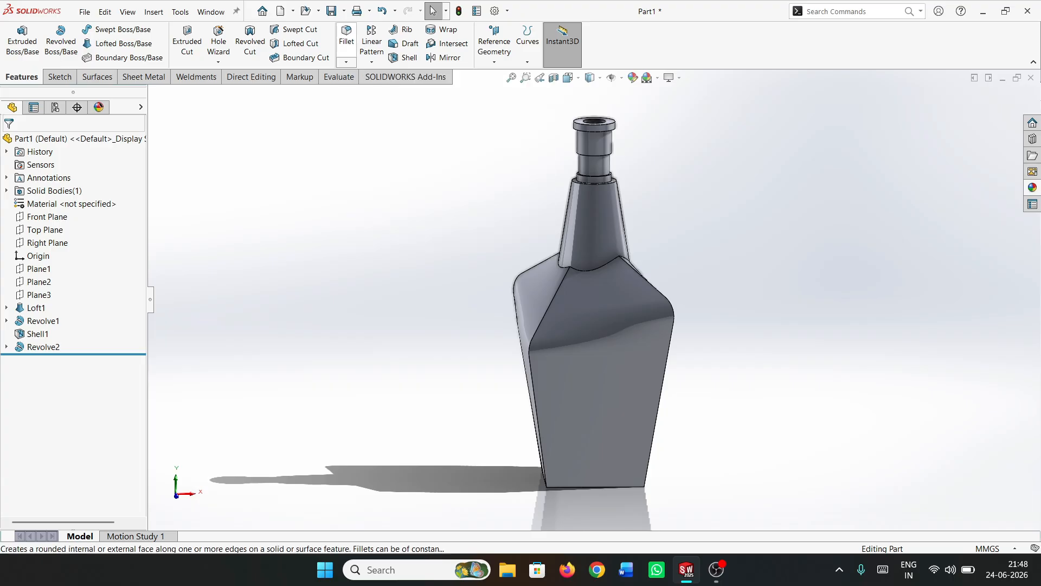
# Fillet the edges of the bottle's bottom face with a 10 mm radius
pyautogui.click(346, 36)
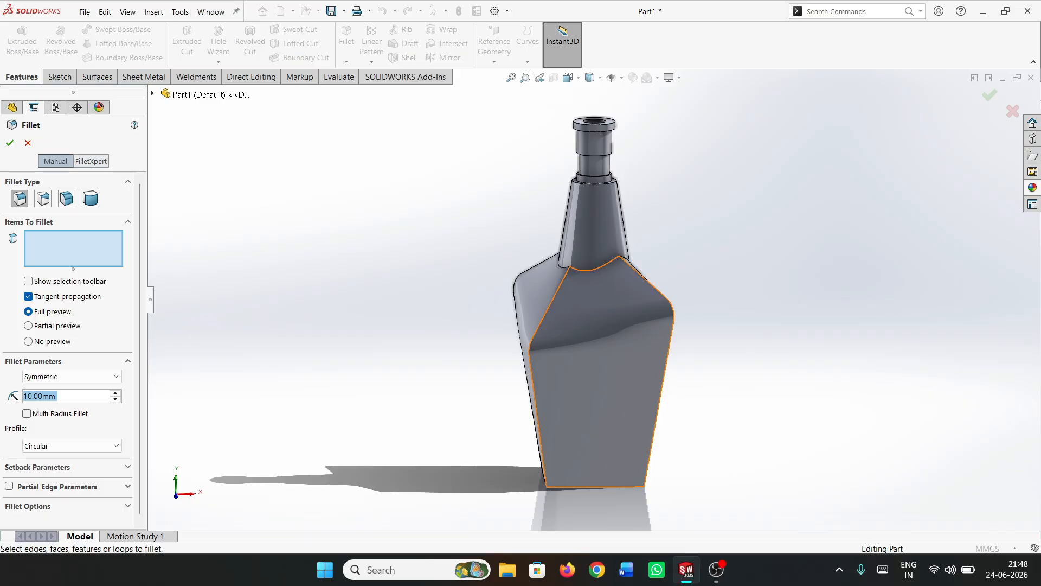
pyautogui.moveTo(591, 471); pyautogui.dragTo(610, 432, button='middle')
pyautogui.click(609, 434)
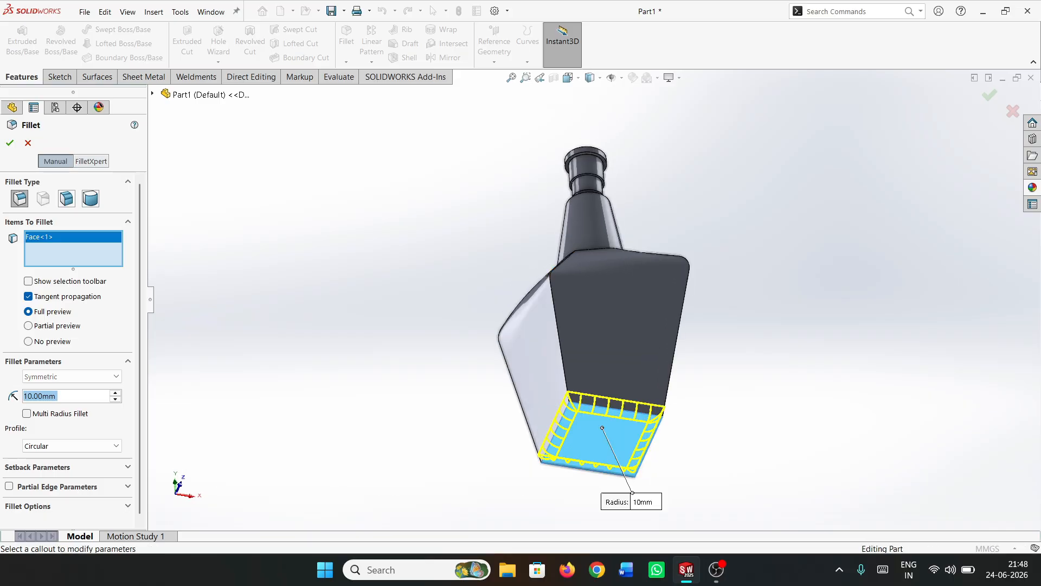
pyautogui.moveTo(615, 374); pyautogui.dragTo(604, 421, button='middle')
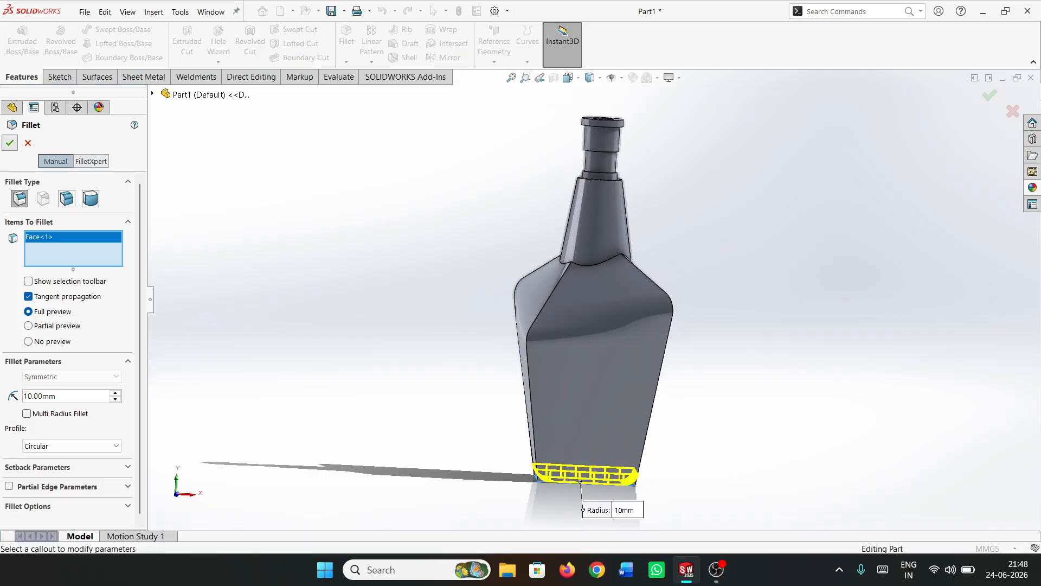
pyautogui.press('Return')
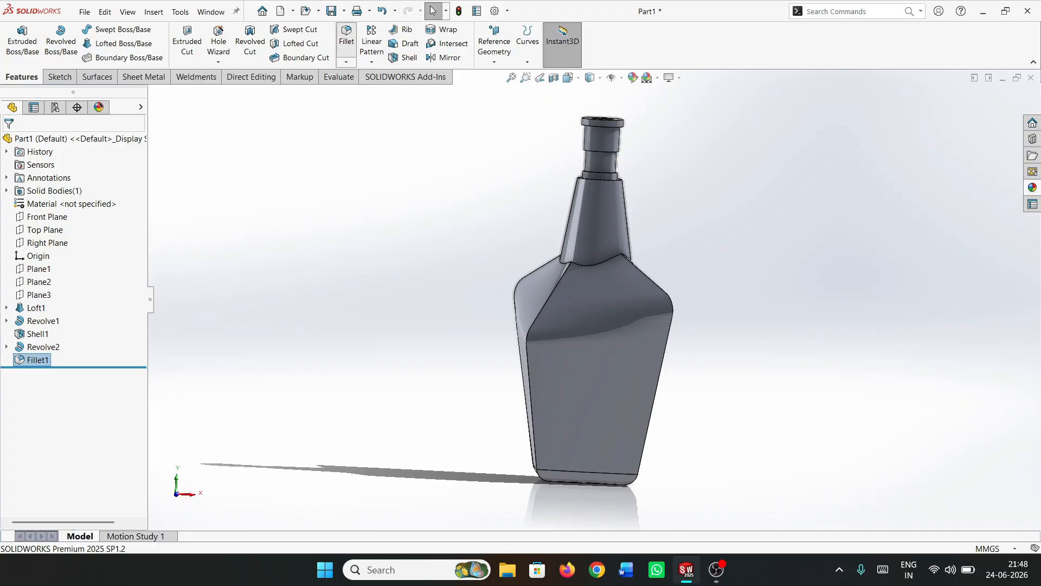
# Fillet the four corner edges running up the bottle body and over the shoulders with a 5 mm radius
pyautogui.press('Return')
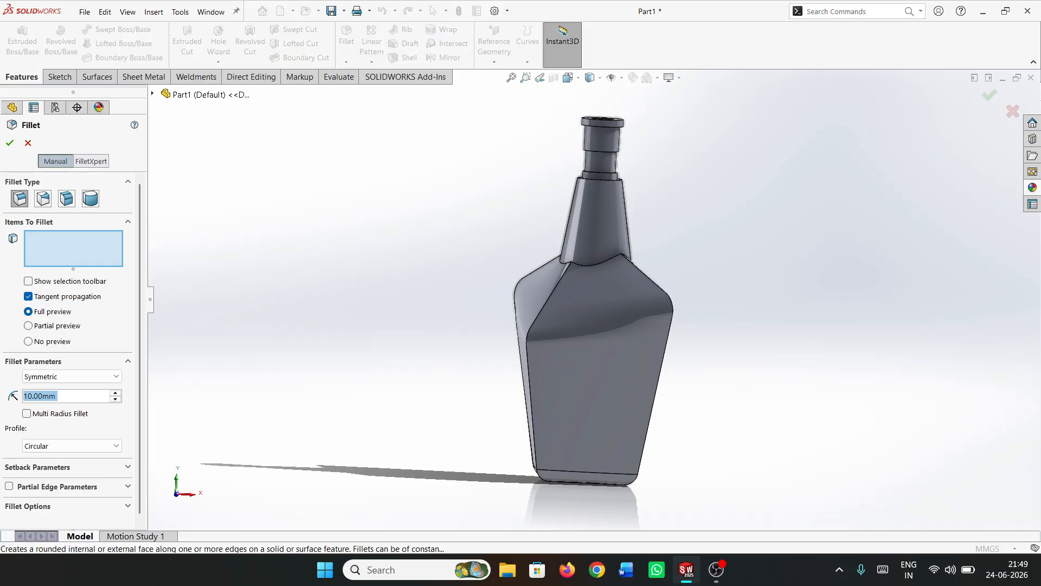
pyautogui.write('5')
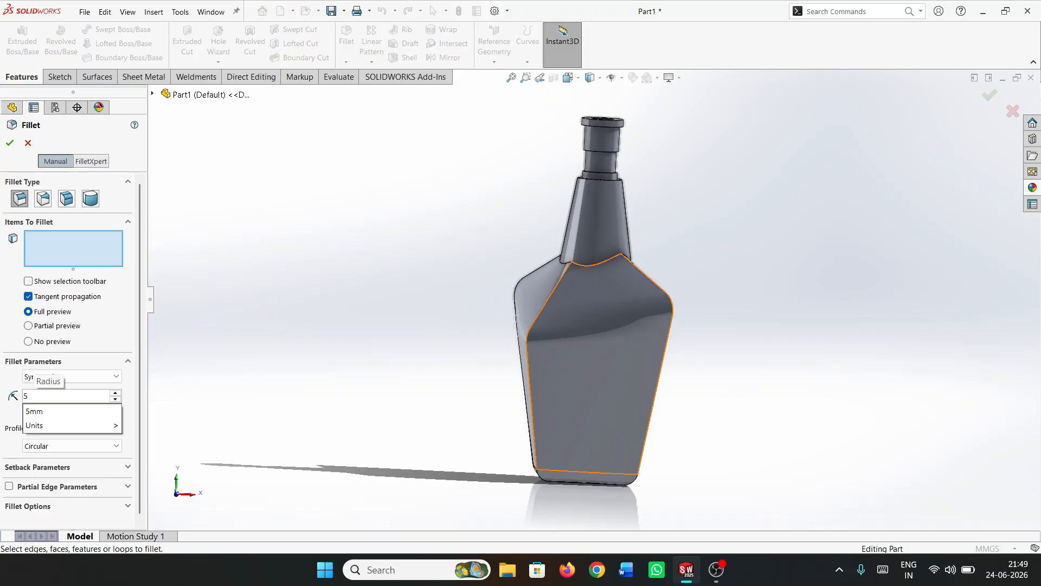
pyautogui.click(532, 408)
pyautogui.moveTo(534, 410); pyautogui.dragTo(689, 439, button='middle')
pyautogui.moveTo(491, 361); pyautogui.dragTo(524, 406, button='middle')
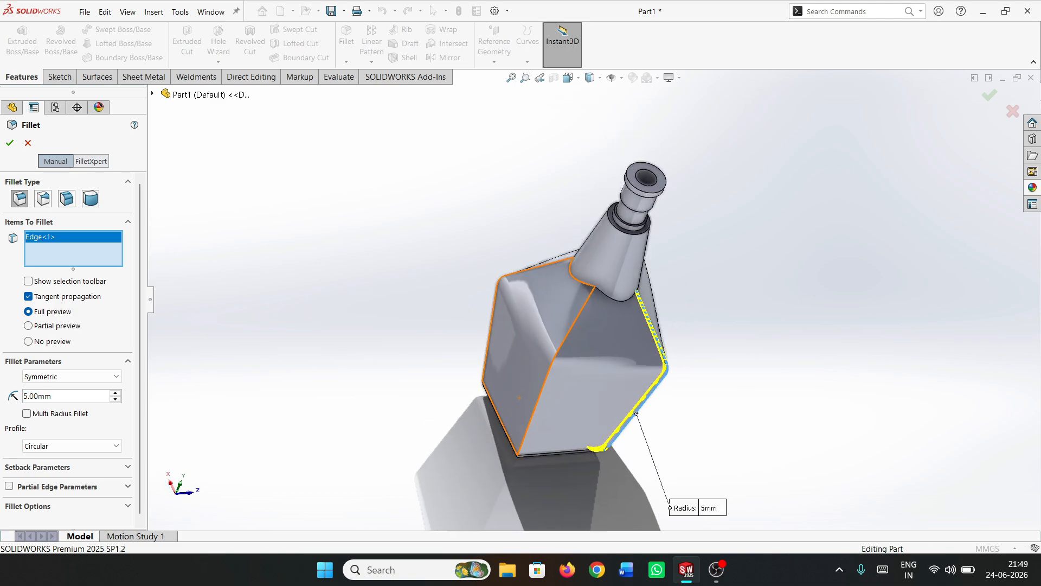
pyautogui.click(535, 406)
pyautogui.click(491, 327)
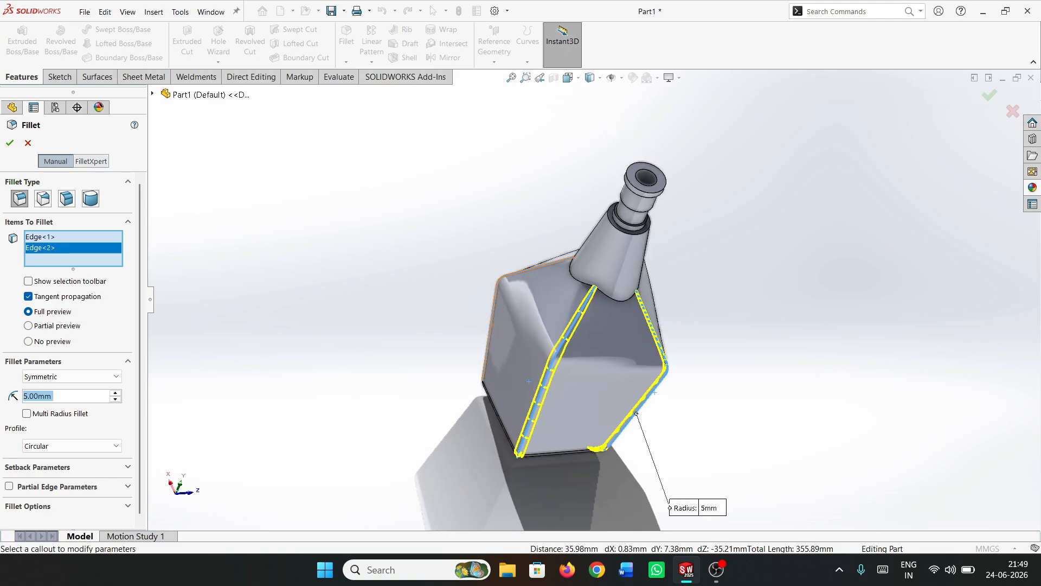
pyautogui.moveTo(492, 328); pyautogui.dragTo(580, 386, button='middle')
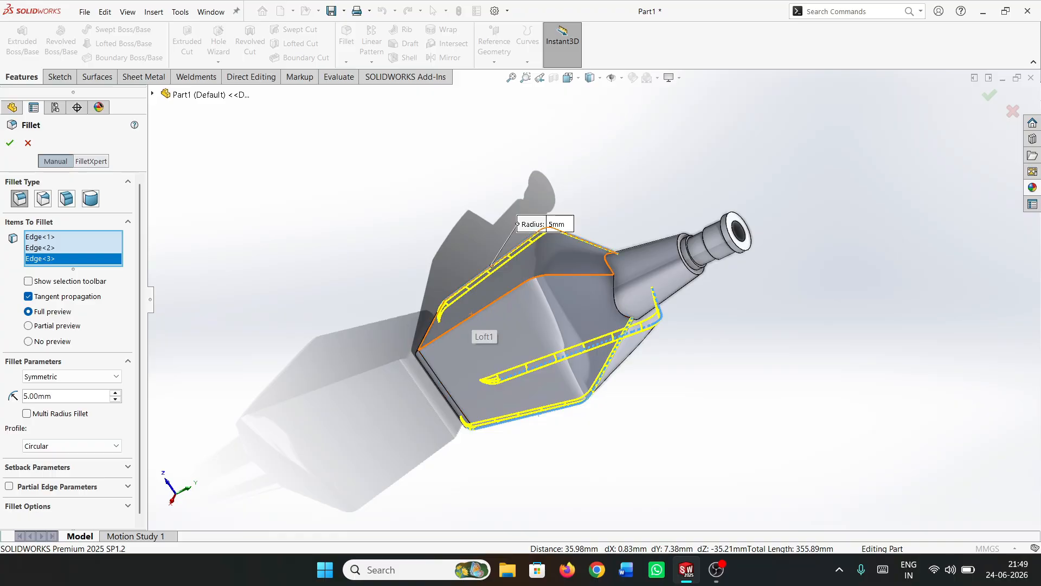
pyautogui.click(465, 321)
pyautogui.moveTo(655, 386); pyautogui.dragTo(550, 361, button='middle')
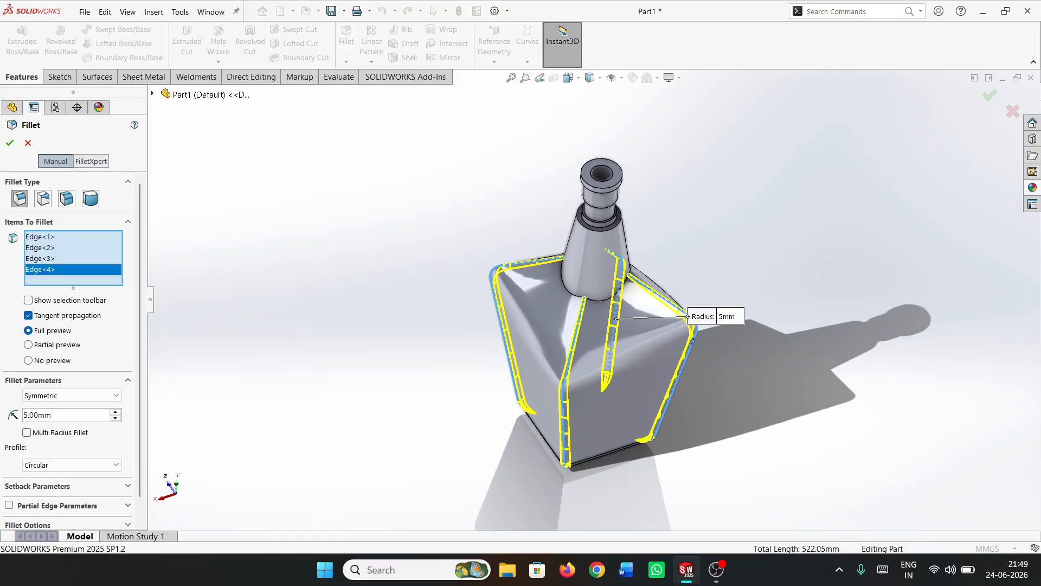
pyautogui.click(10, 144)
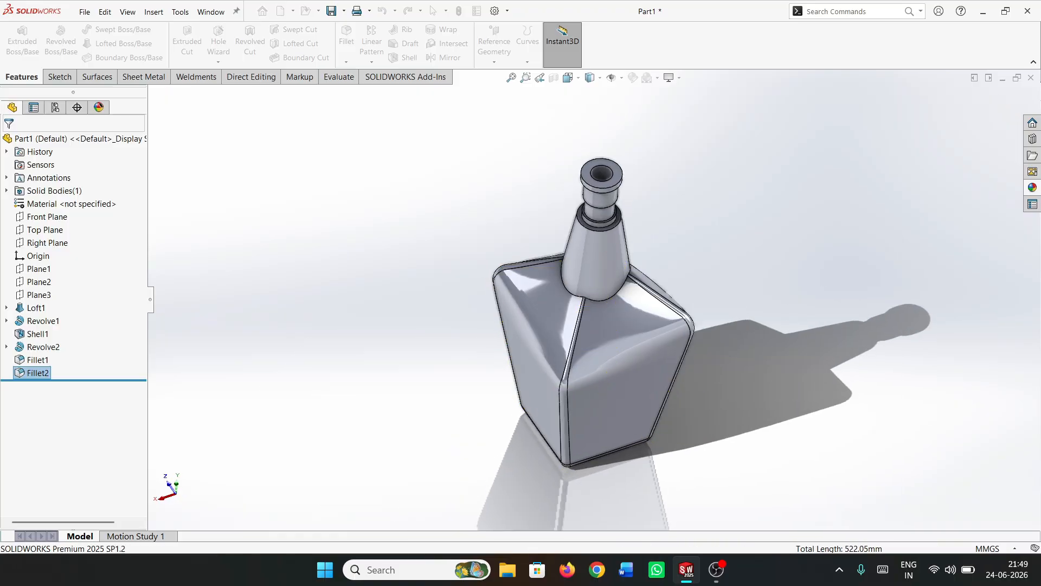
# Fillet the edge where the tapered neck meets the bottle's shoulders with a 1 mm radius
pyautogui.click(346, 35)
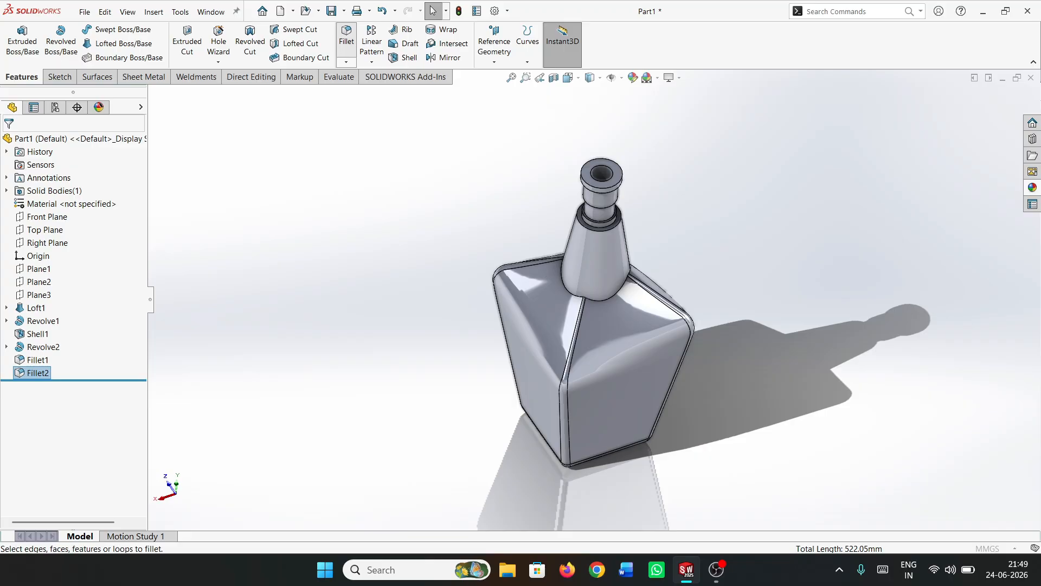
pyautogui.write('1')
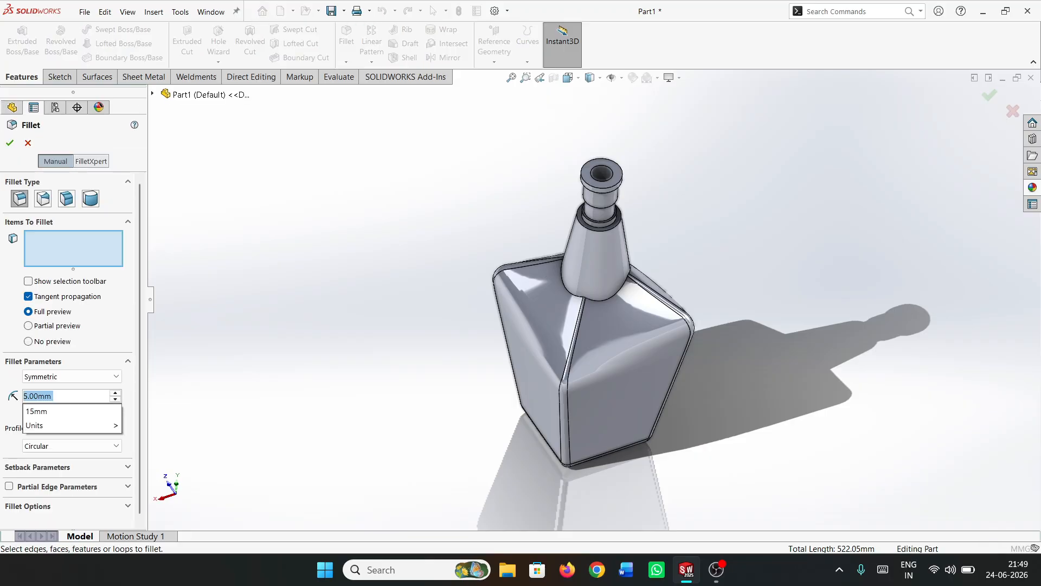
pyautogui.press('Return')
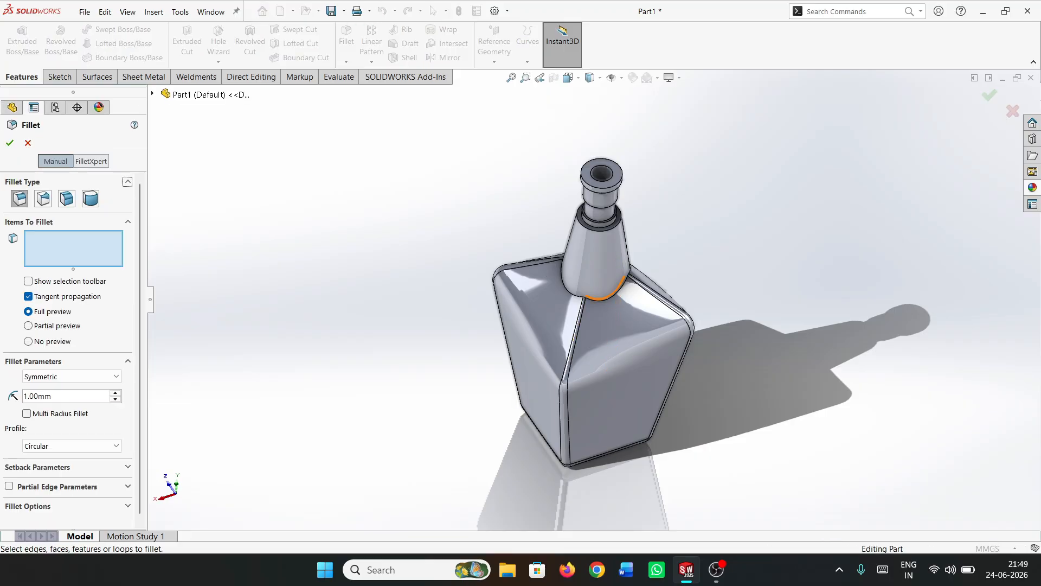
pyautogui.click(600, 299)
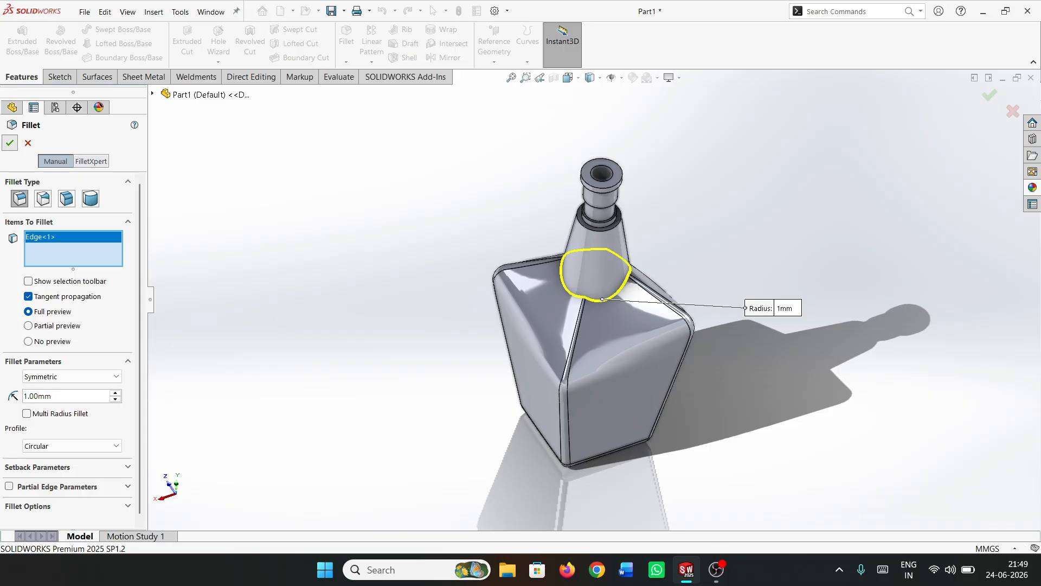
pyautogui.click(10, 142)
# Fillet the stepped ring's lip faces, middle step edge, recessed band and lowest step, plus the tapered neck's top outer edge, with a 0.5 mm radius
pyautogui.click(347, 37)
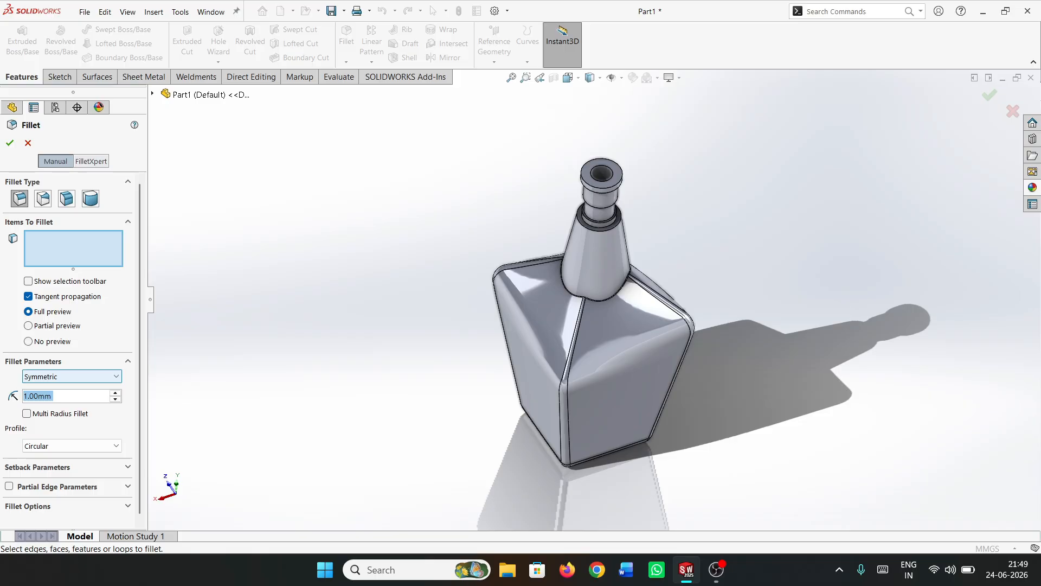
pyautogui.write('0.5')
pyautogui.press('Return')
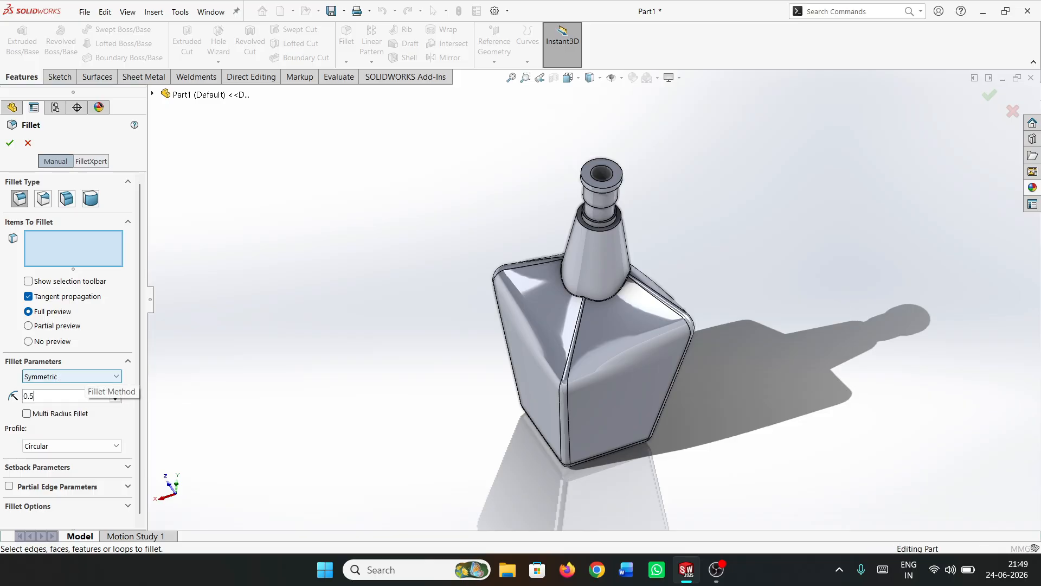
pyautogui.moveTo(603, 246); pyautogui.dragTo(610, 190, button='middle')
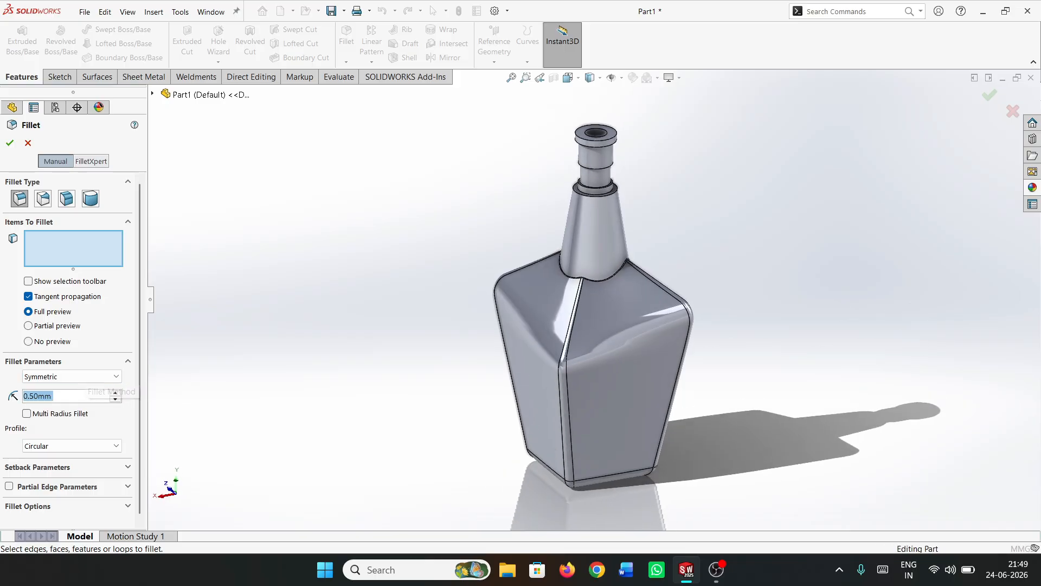
pyautogui.scroll(-5, 623, 100)
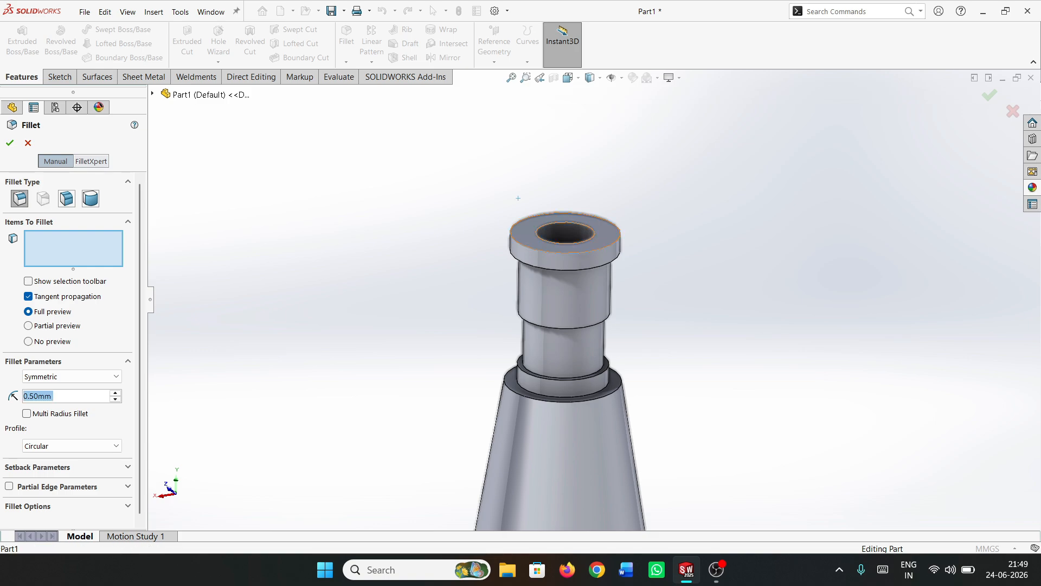
pyautogui.click(610, 234)
pyautogui.click(575, 258)
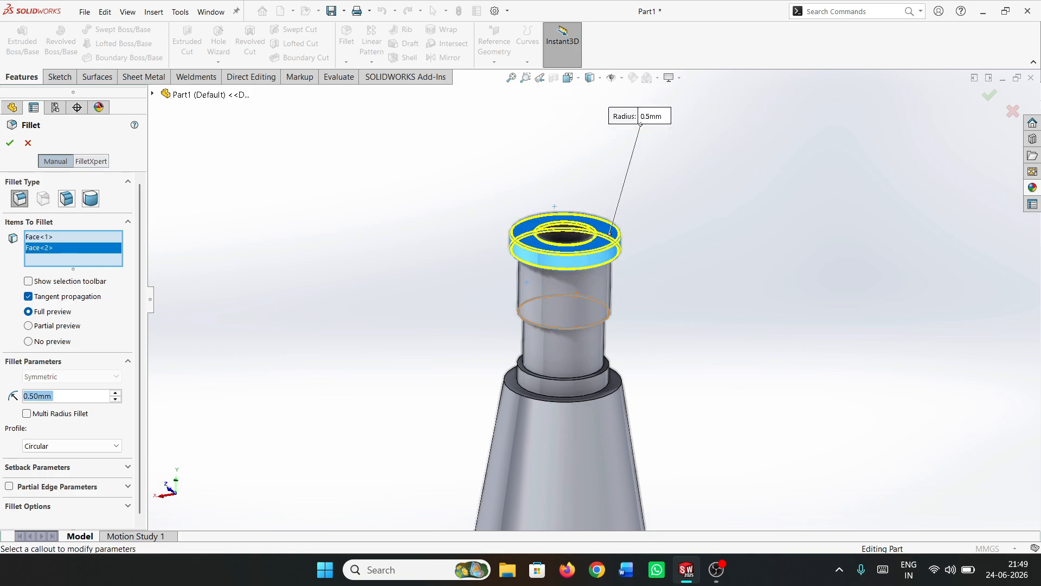
pyautogui.click(571, 328)
pyautogui.click(570, 352)
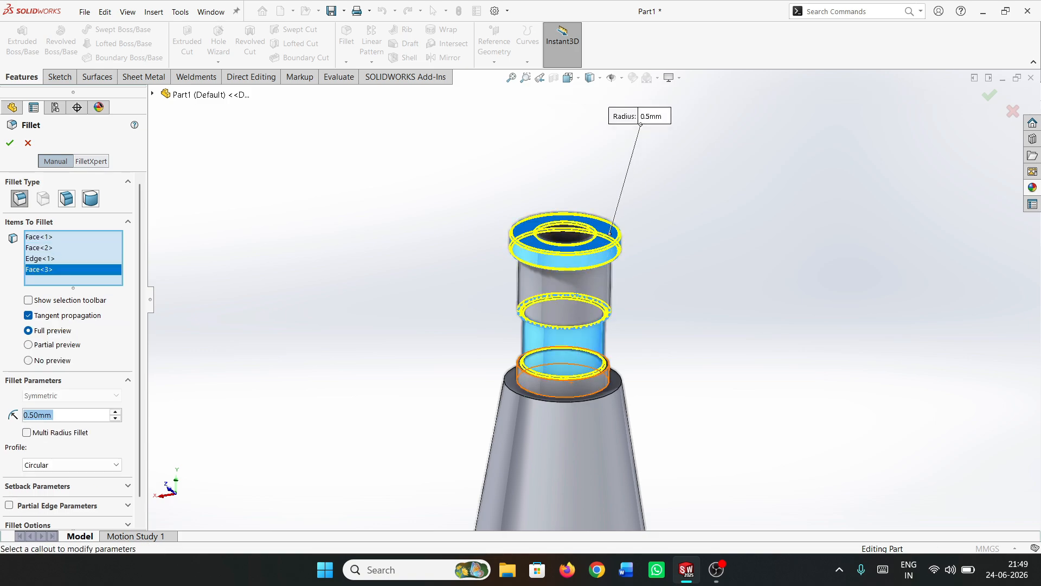
pyautogui.click(571, 381)
pyautogui.moveTo(580, 397); pyautogui.dragTo(584, 413, button='middle')
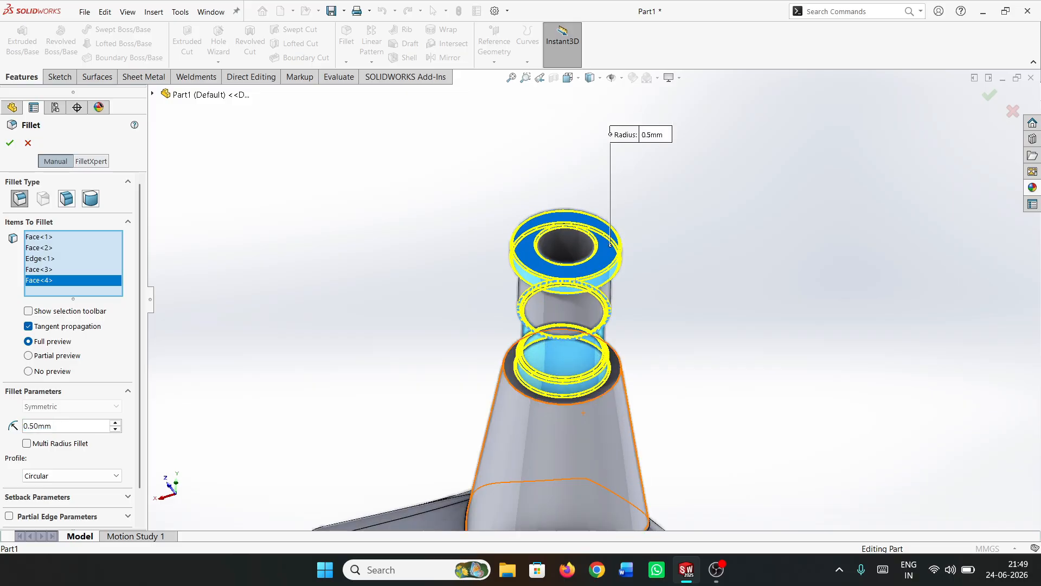
pyautogui.click(564, 402)
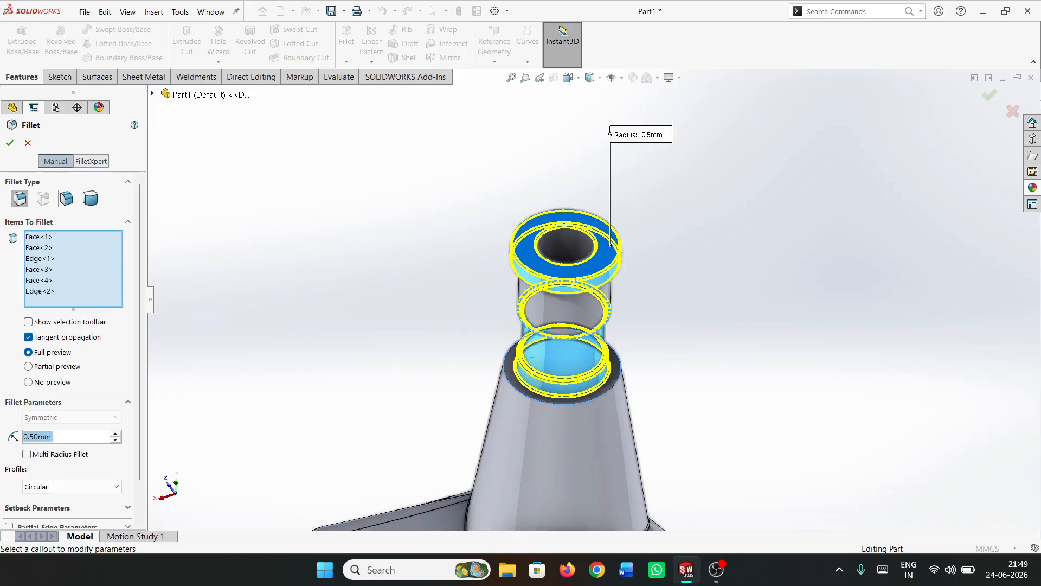
pyautogui.click(9, 143)
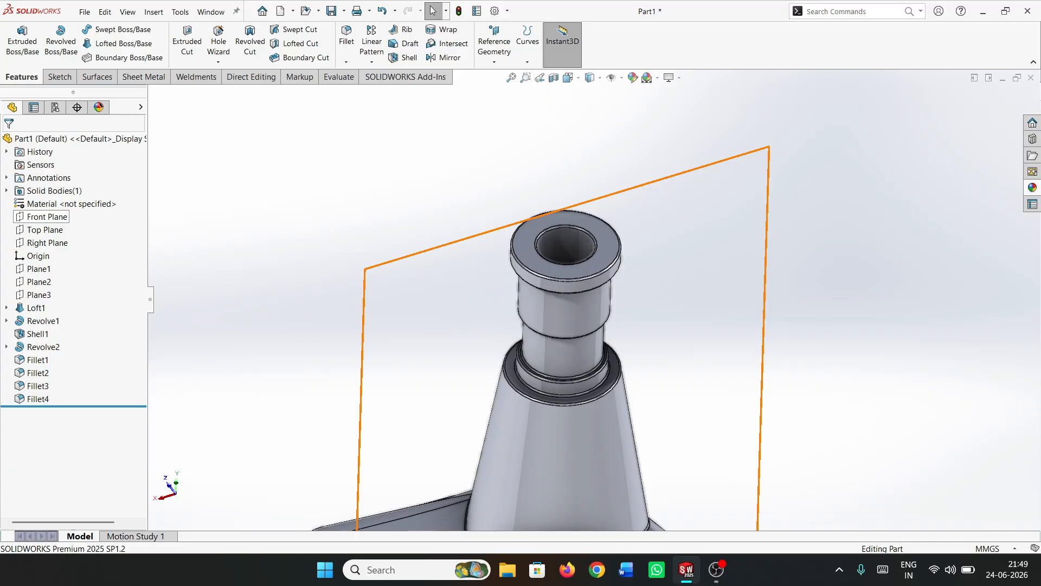
# Section the bottle along the Front Plane with zero offset to expose its interior
pyautogui.click(47, 216)
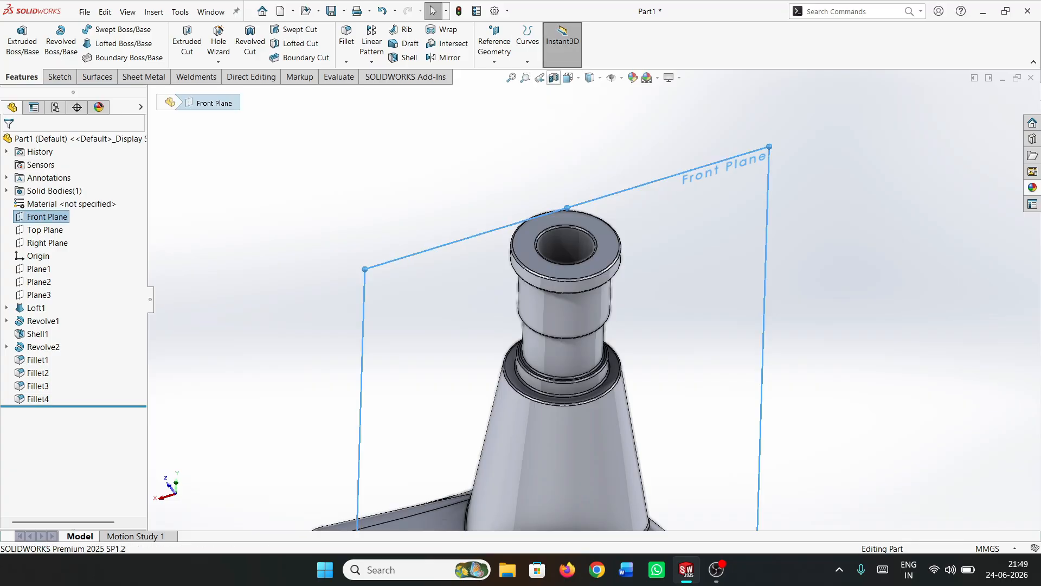
pyautogui.click(553, 77)
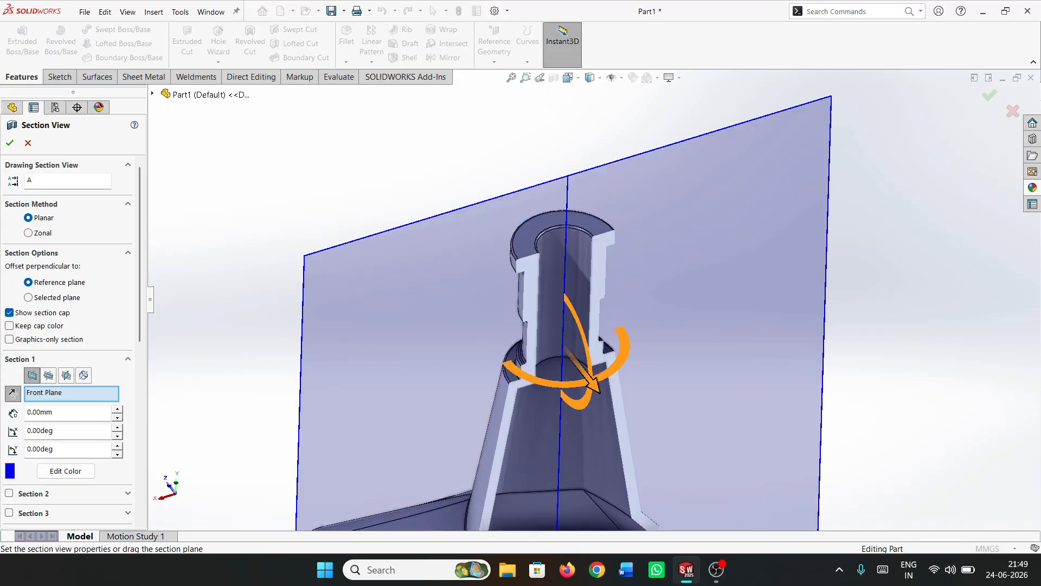
pyautogui.click(10, 143)
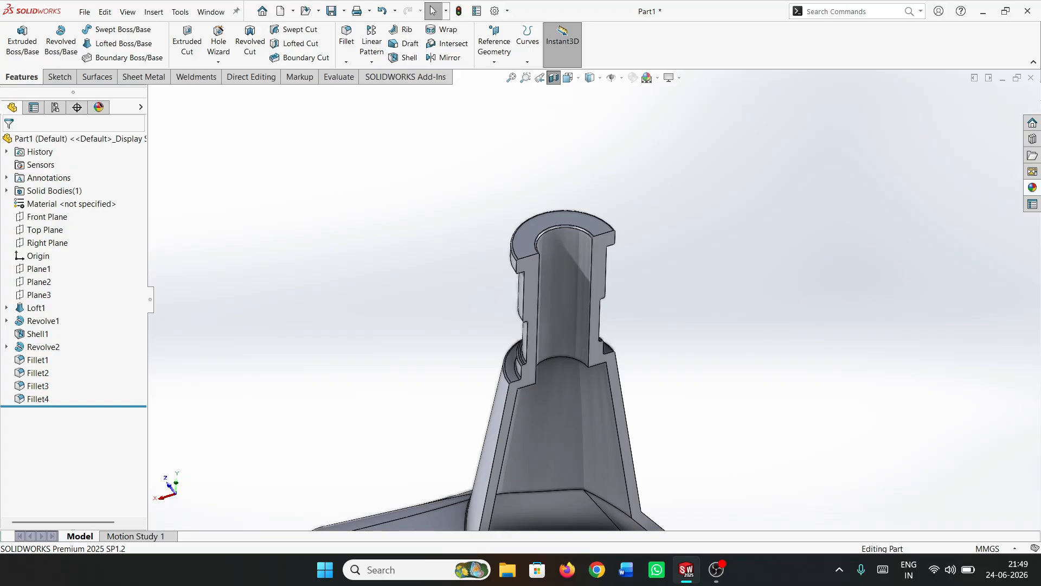
pyautogui.scroll(5, 589, 298)
pyautogui.moveTo(613, 423); pyautogui.dragTo(593, 347, button='middle')
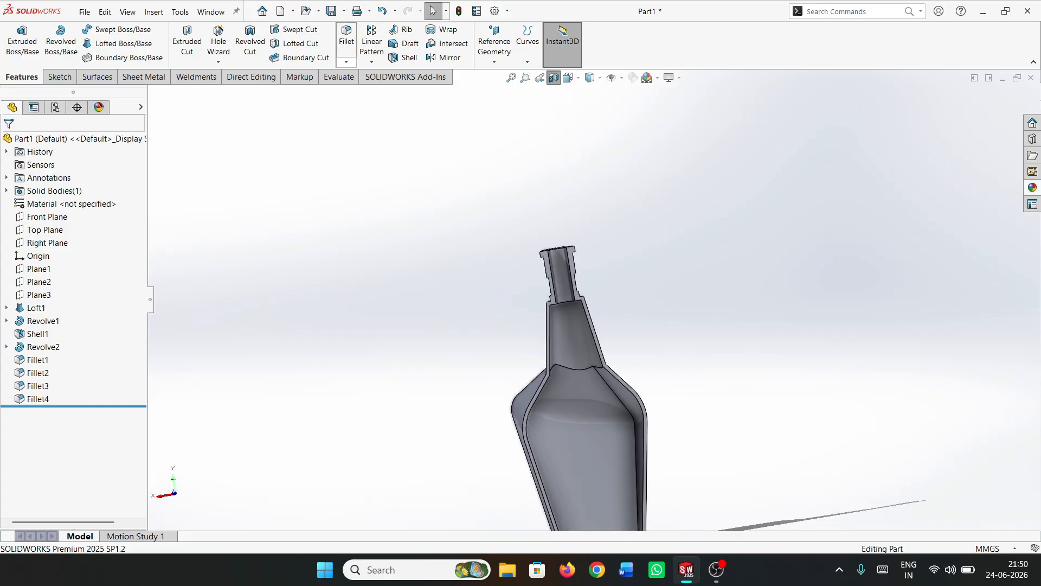
# Fillet the ring-shaped ceiling face inside the top of the tapered neck with a 1 mm radius
pyautogui.click(346, 37)
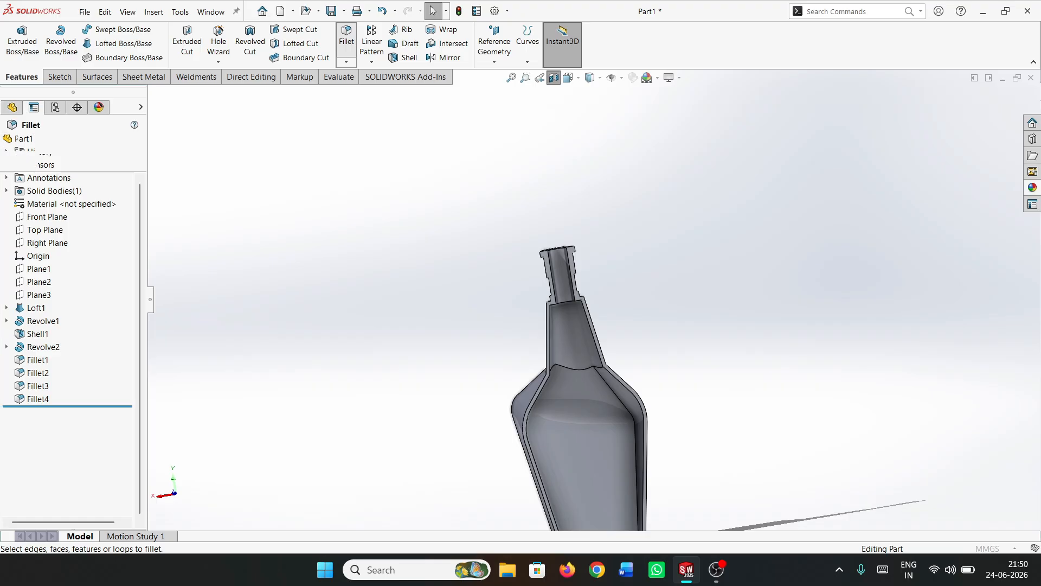
pyautogui.write('1')
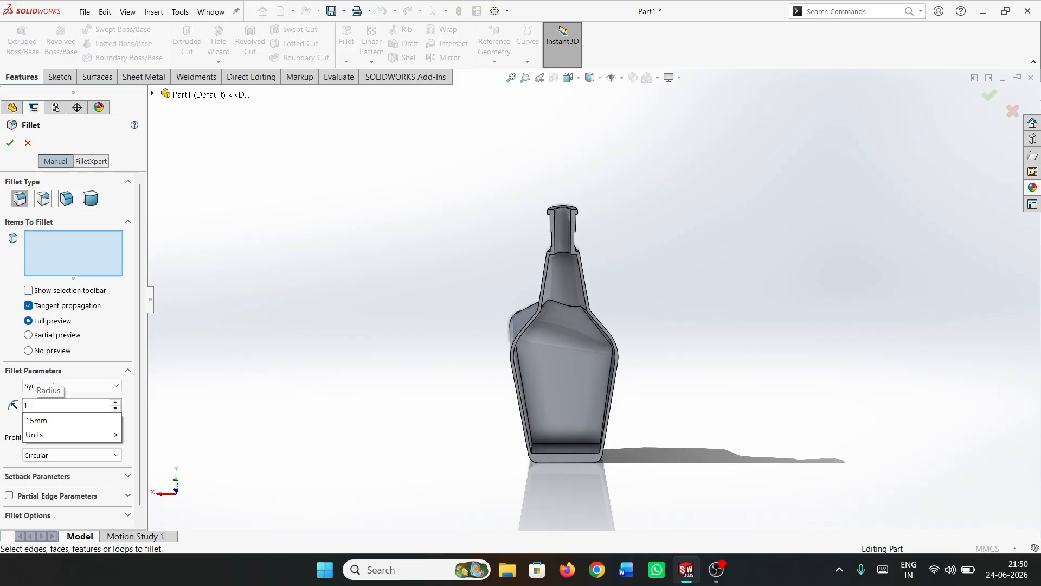
pyautogui.press('Return')
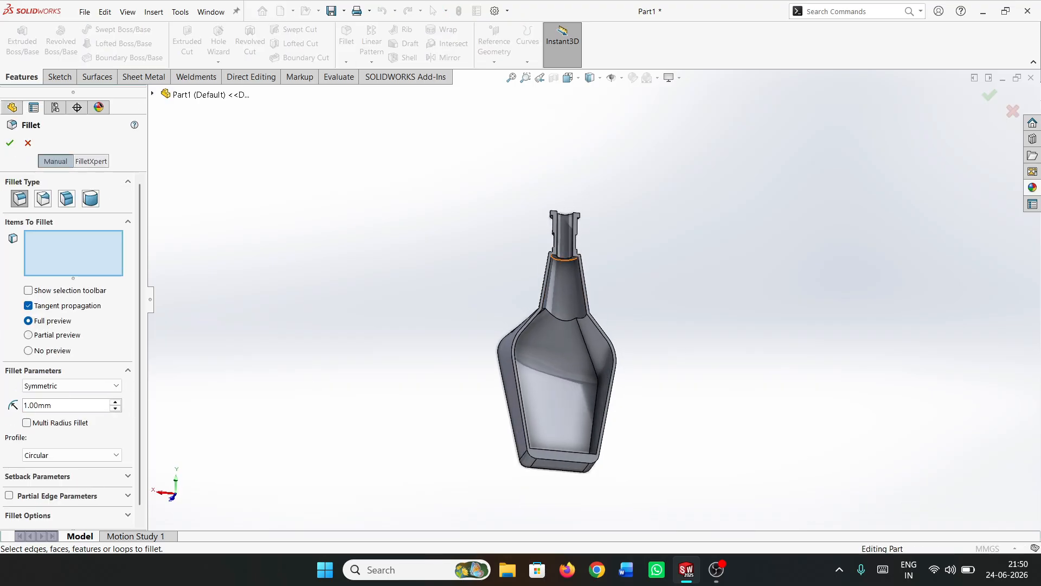
pyautogui.scroll(-5, 562, 246)
pyautogui.scroll(-3, 567, 266)
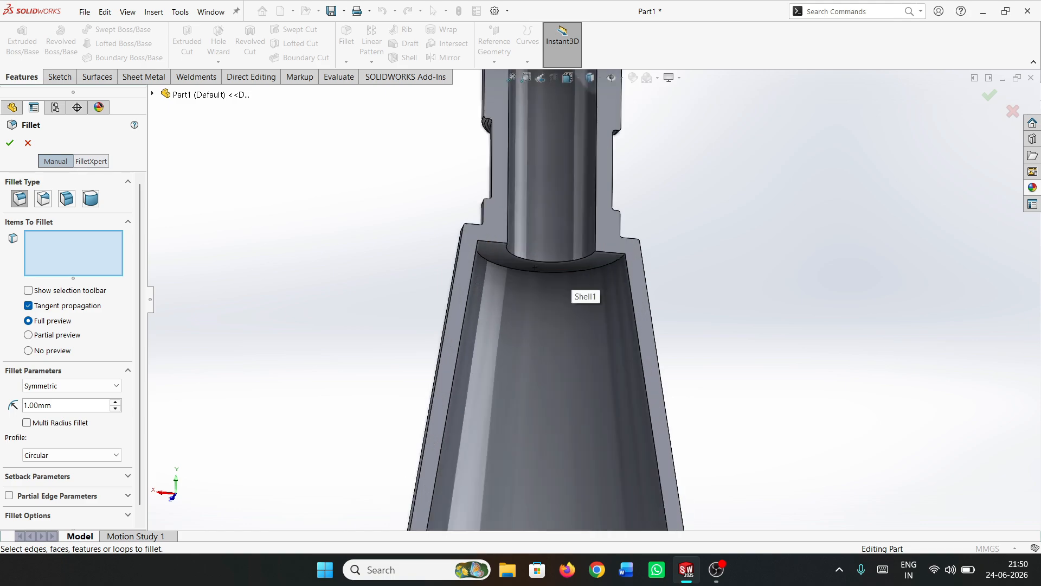
pyautogui.click(567, 266)
pyautogui.scroll(6, 566, 265)
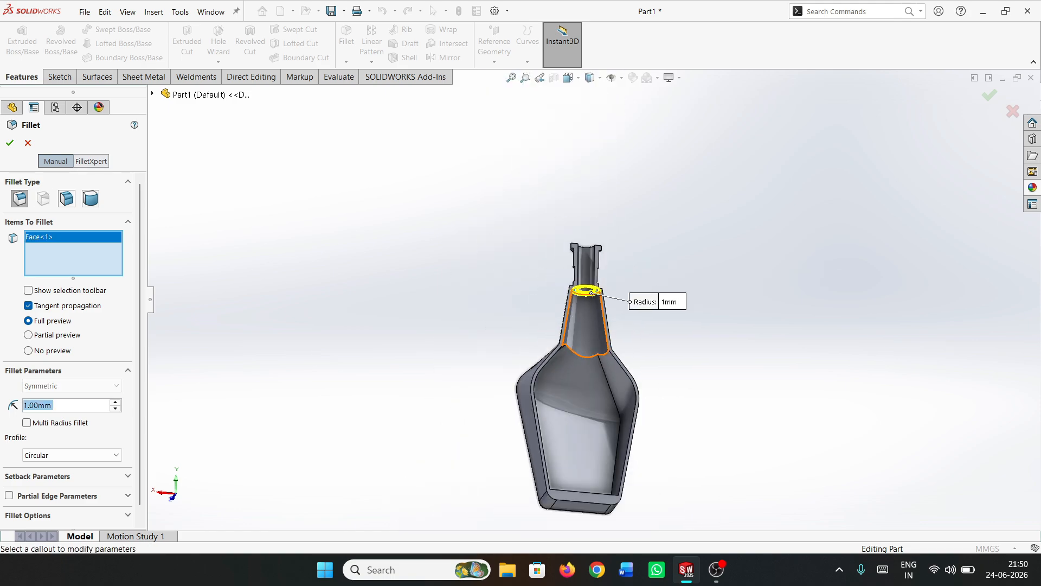
pyautogui.press('Return')
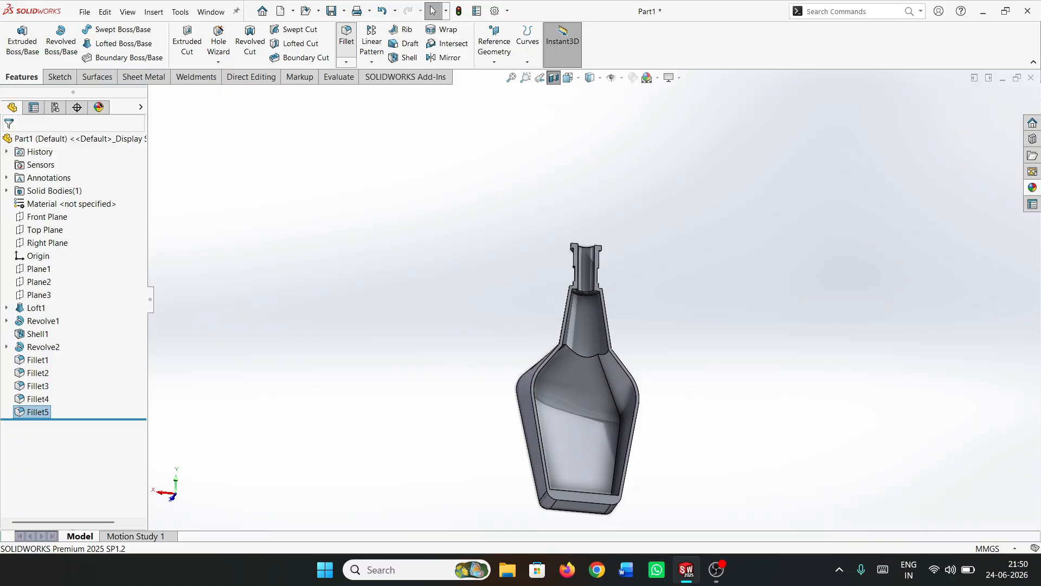
# Fillet the bottle's interior floor face with a 10 mm radius
pyautogui.click(346, 39)
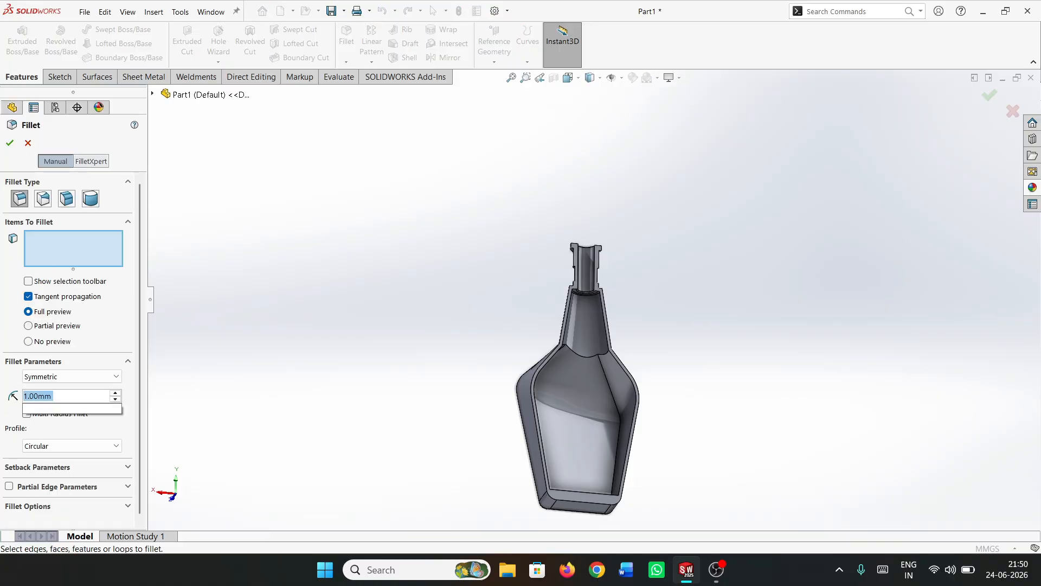
pyautogui.write('10')
pyautogui.press('Return')
pyautogui.scroll(1, 594, 299)
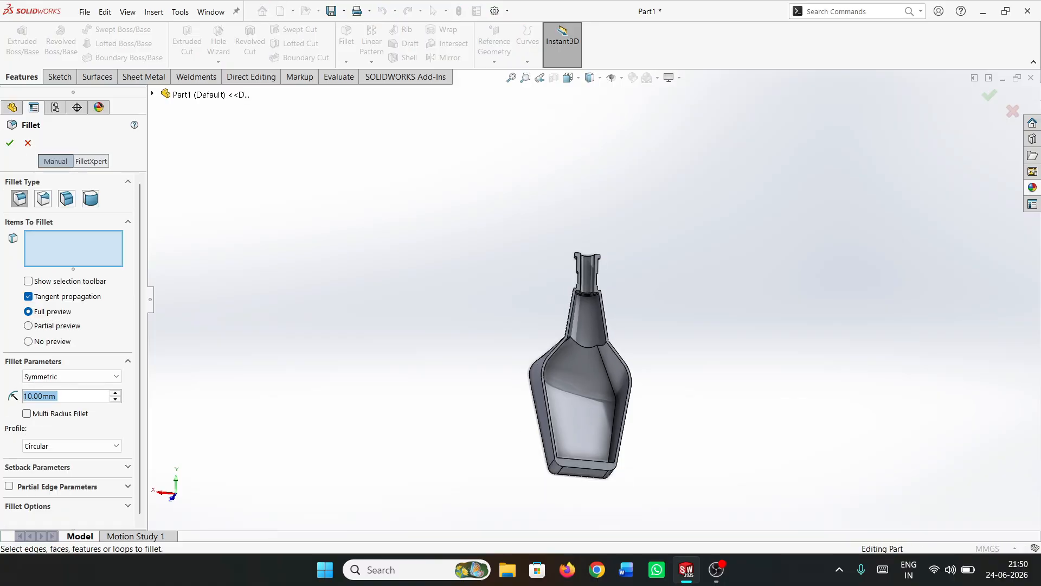
pyautogui.moveTo(584, 404); pyautogui.dragTo(584, 432, button='middle')
pyautogui.scroll(4, 591, 450)
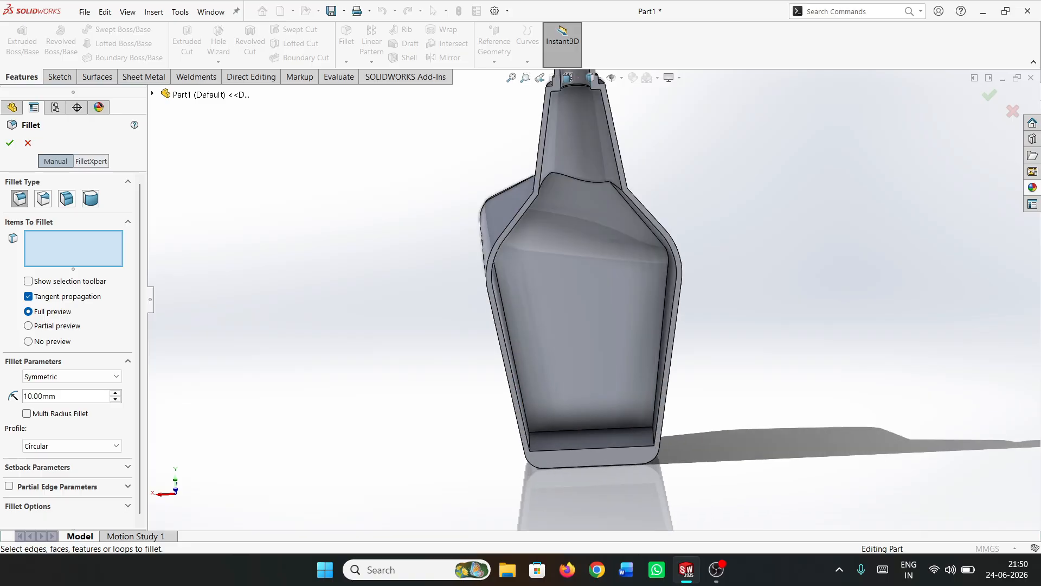
pyautogui.click(589, 440)
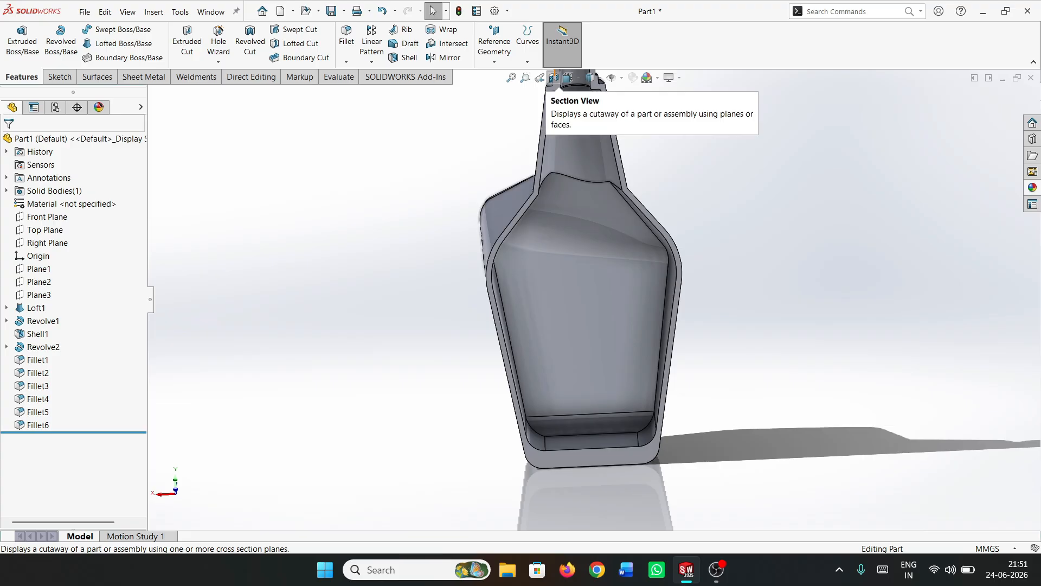
# Turn off the section view and display the bottle with hidden lines visible
pyautogui.click(553, 77)
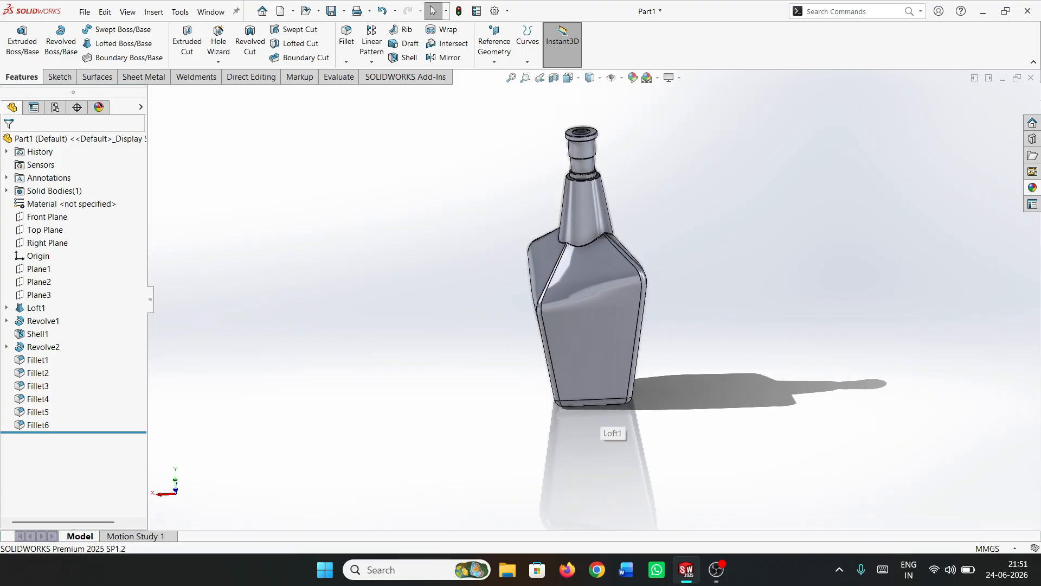
pyautogui.moveTo(596, 413); pyautogui.dragTo(645, 449, button='middle')
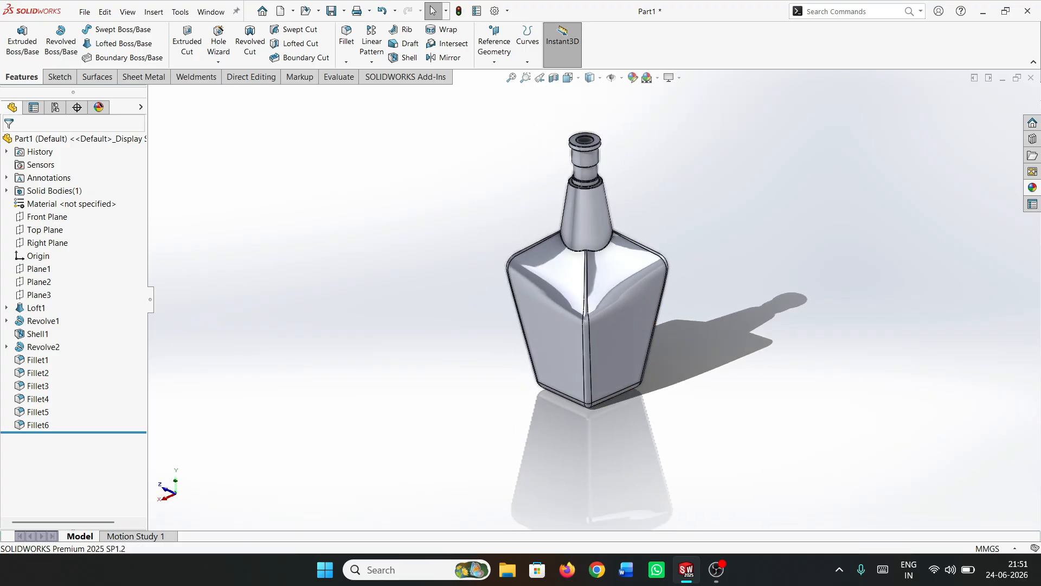
pyautogui.click(597, 78)
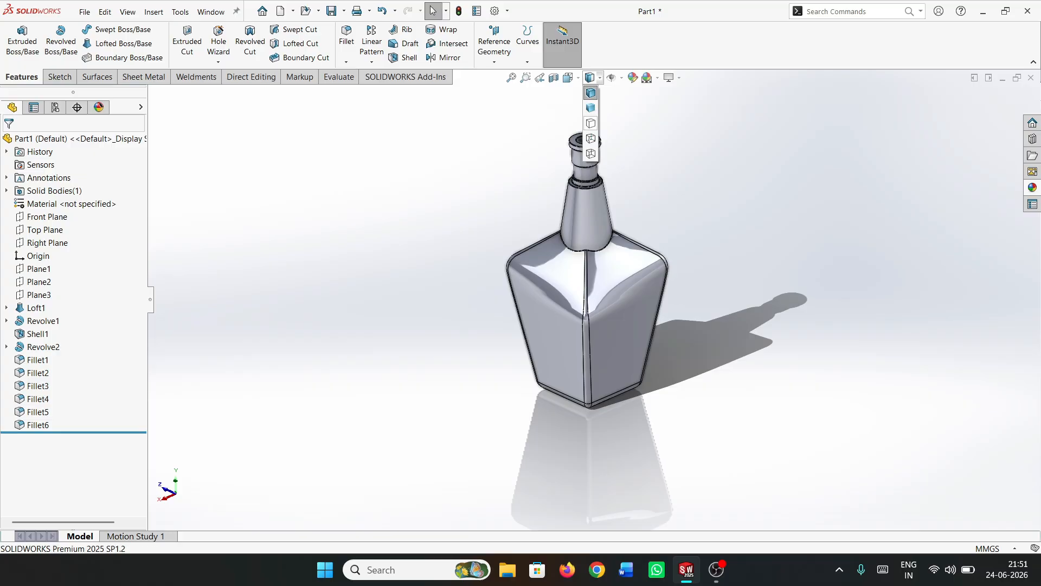
pyautogui.click(590, 138)
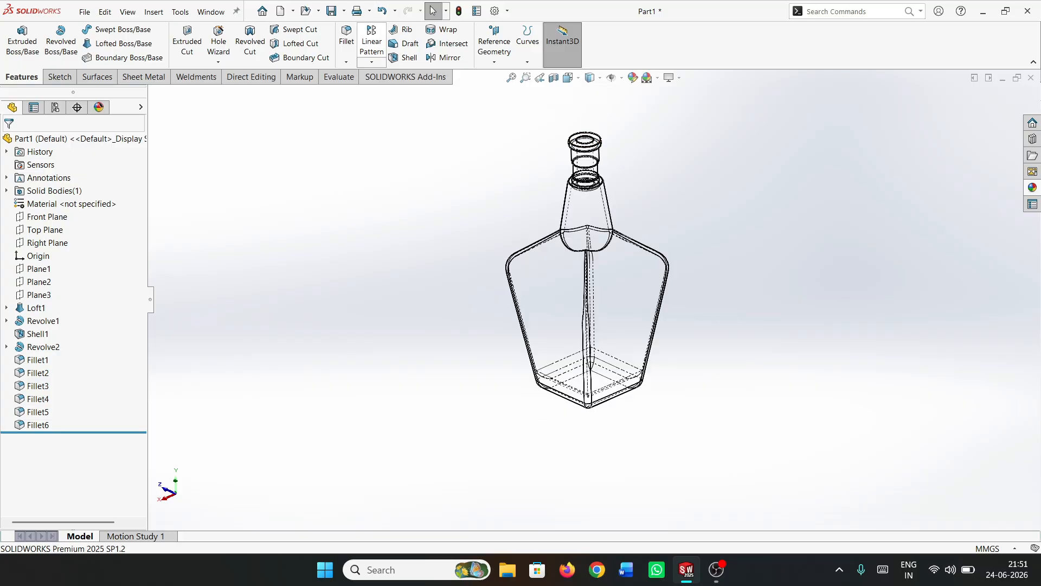
# Fillet the four interior corner edges running up the bottle body and shoulders with a 5 mm radius
pyautogui.click(346, 36)
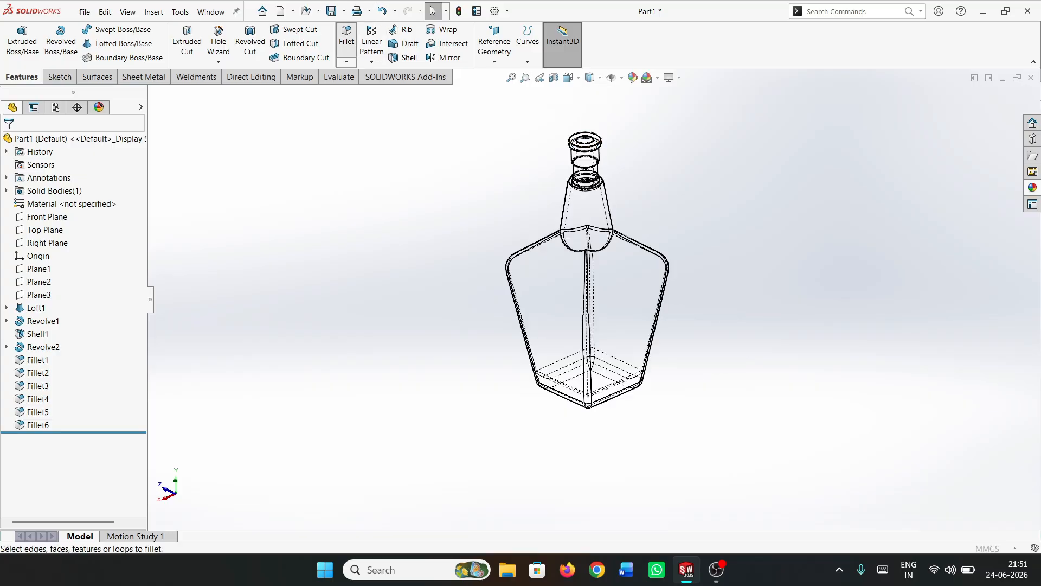
pyautogui.write('5')
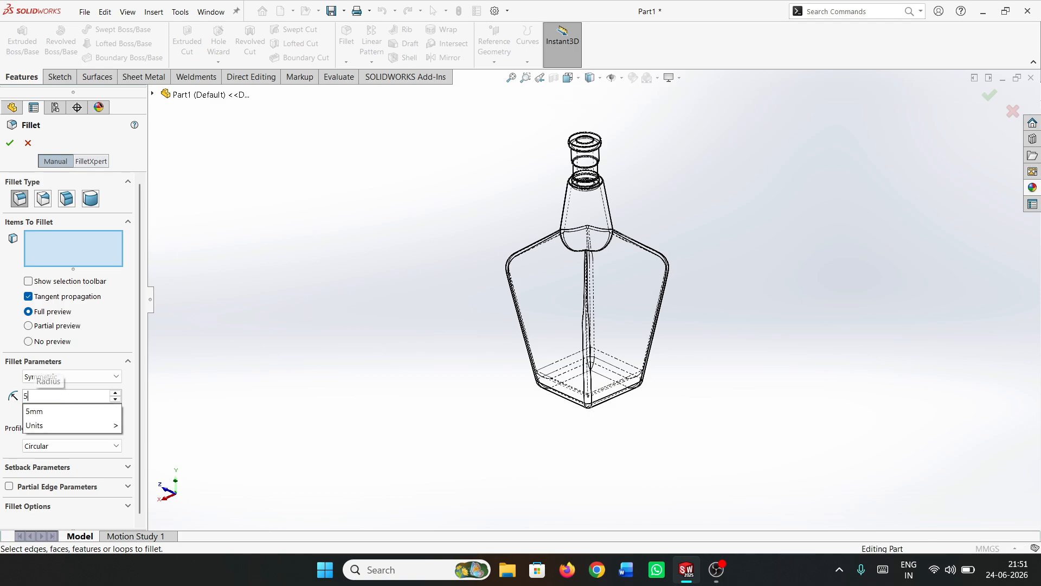
pyautogui.press('Return')
pyautogui.scroll(-5, 537, 362)
pyautogui.moveTo(537, 362); pyautogui.dragTo(646, 348, button='middle')
pyautogui.click(558, 320)
pyautogui.click(681, 377)
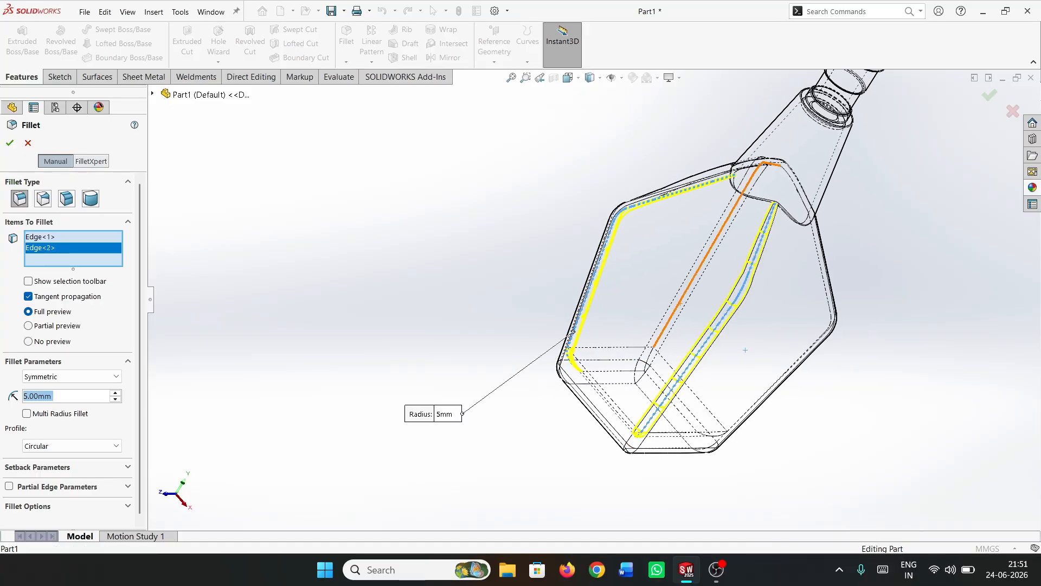
pyautogui.click(677, 309)
pyautogui.moveTo(678, 312); pyautogui.dragTo(711, 340, button='middle')
pyautogui.click(693, 309)
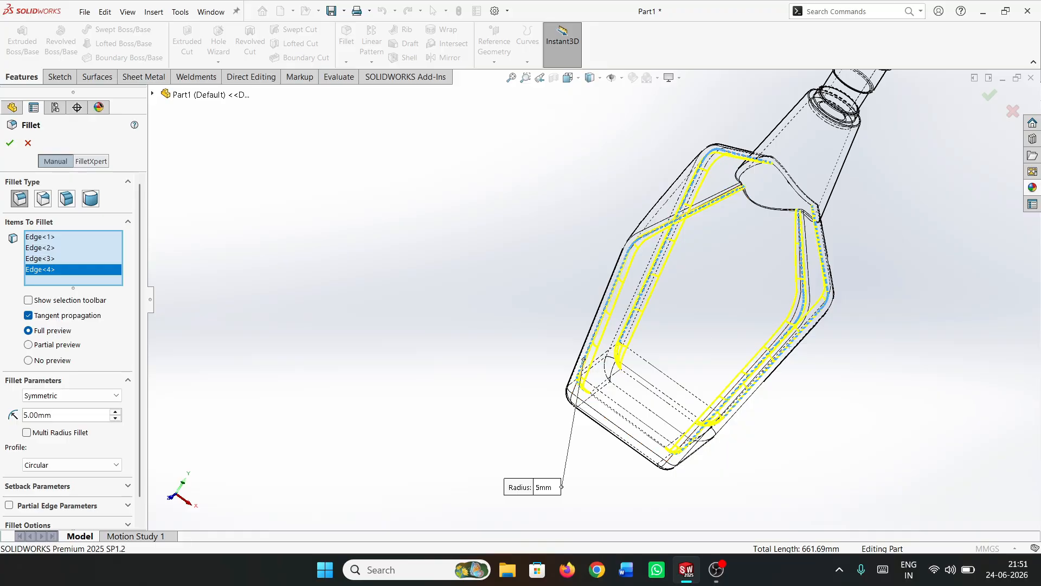
pyautogui.press('Return')
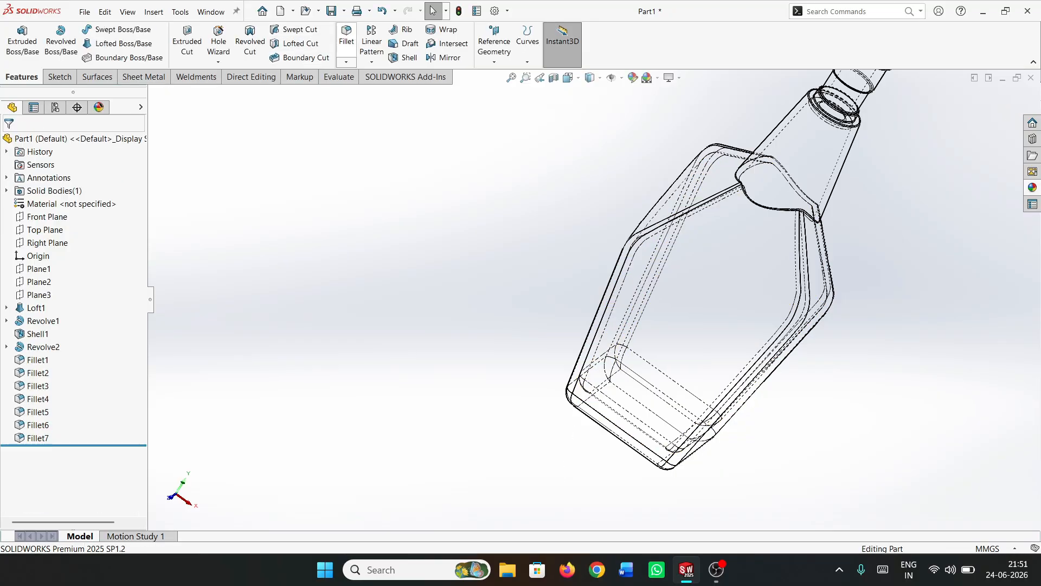
# Fillet the interior edge loop where the shoulders meet the tapered neck with a 0.5 mm radius
pyautogui.click(346, 41)
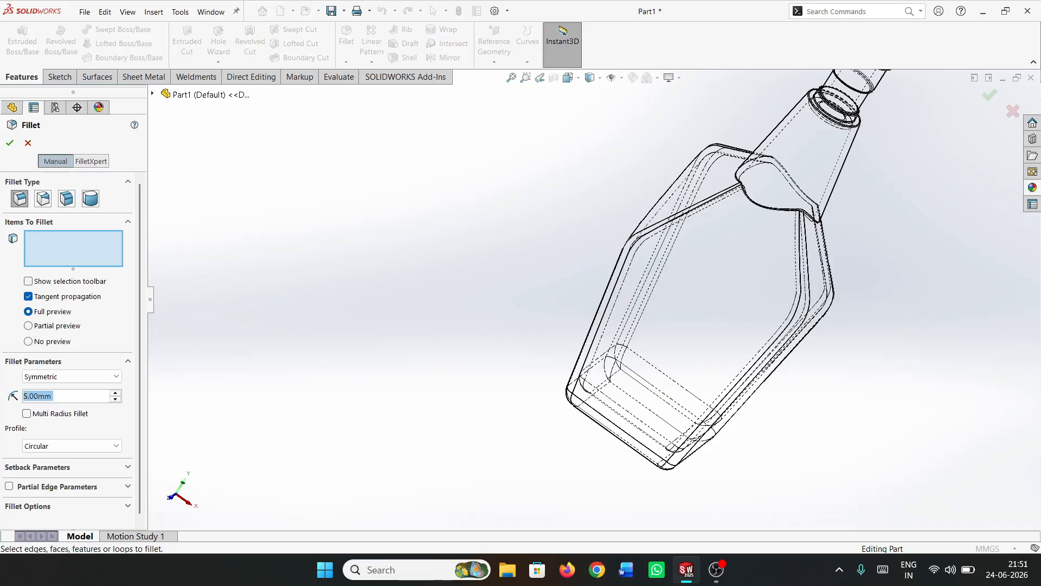
pyautogui.write('0.5')
pyautogui.press('Return')
pyautogui.scroll(-4, 837, 158)
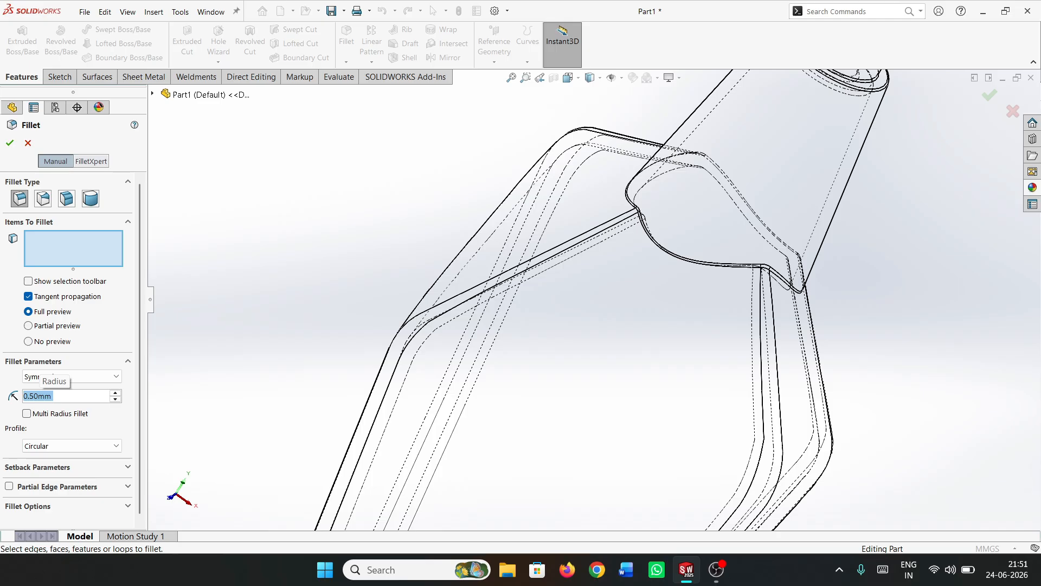
pyautogui.scroll(-2, 788, 205)
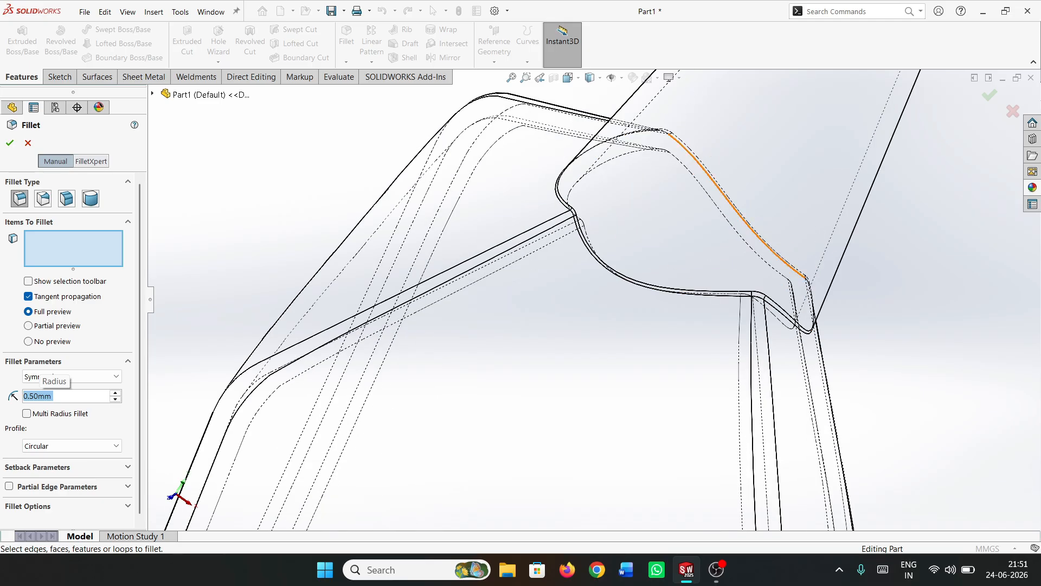
pyautogui.click(744, 240)
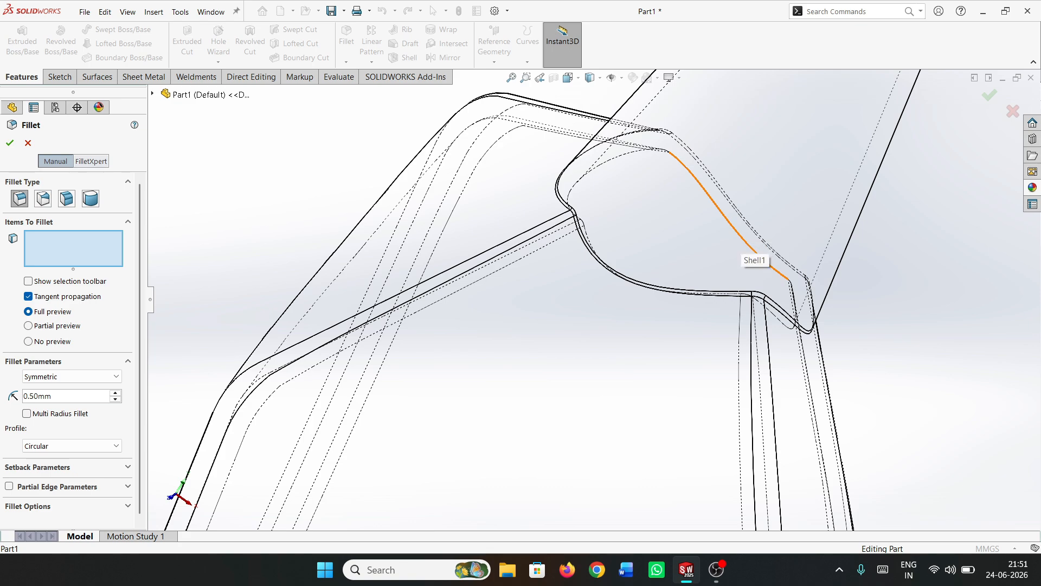
pyautogui.click(741, 237)
pyautogui.scroll(3, 595, 299)
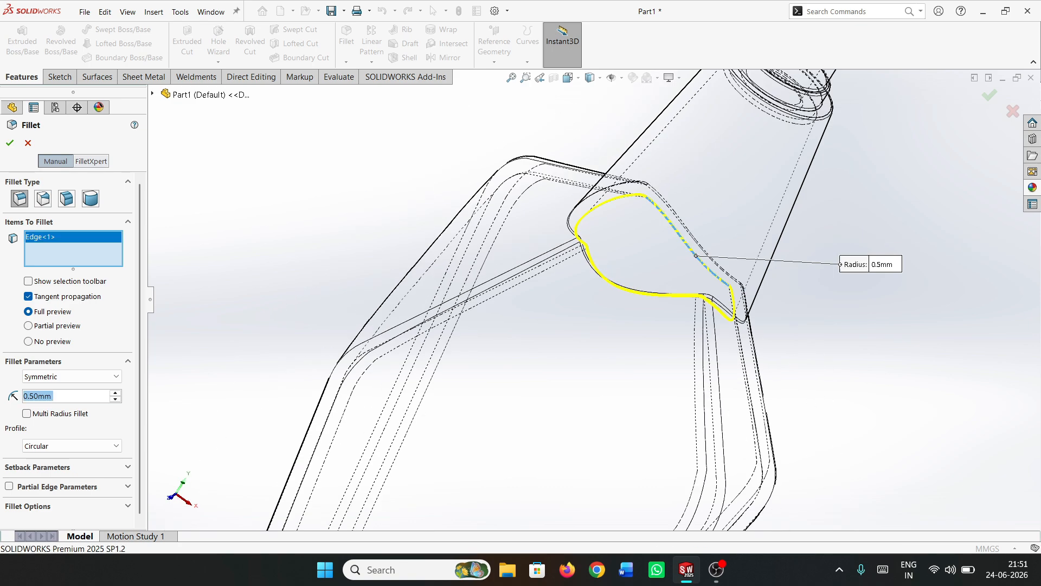
pyautogui.press('Return')
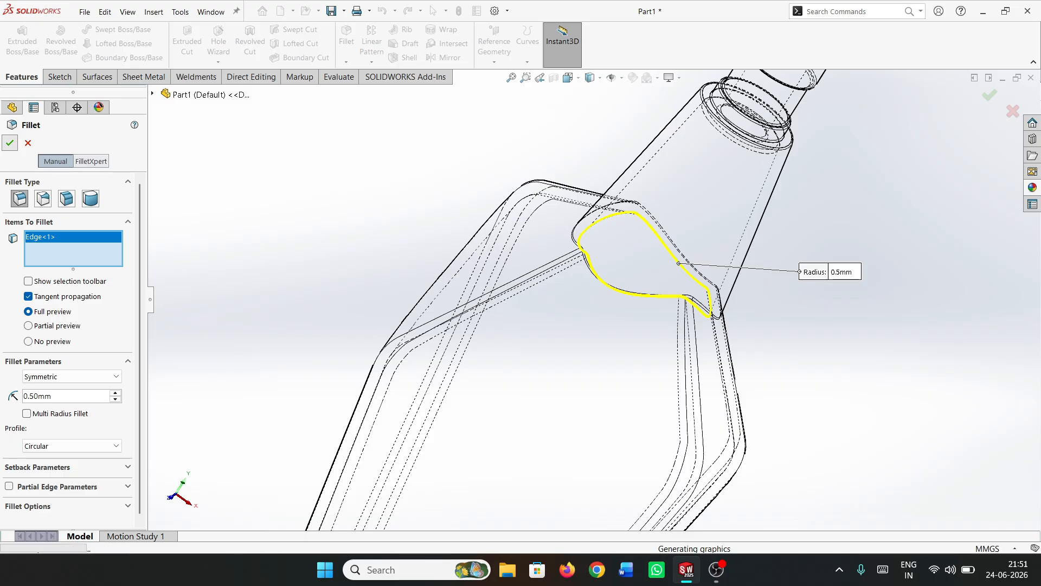
pyautogui.press('Escape')
# Switch the bottle's display style back to Shaded With Edges
pyautogui.scroll(9, 596, 295)
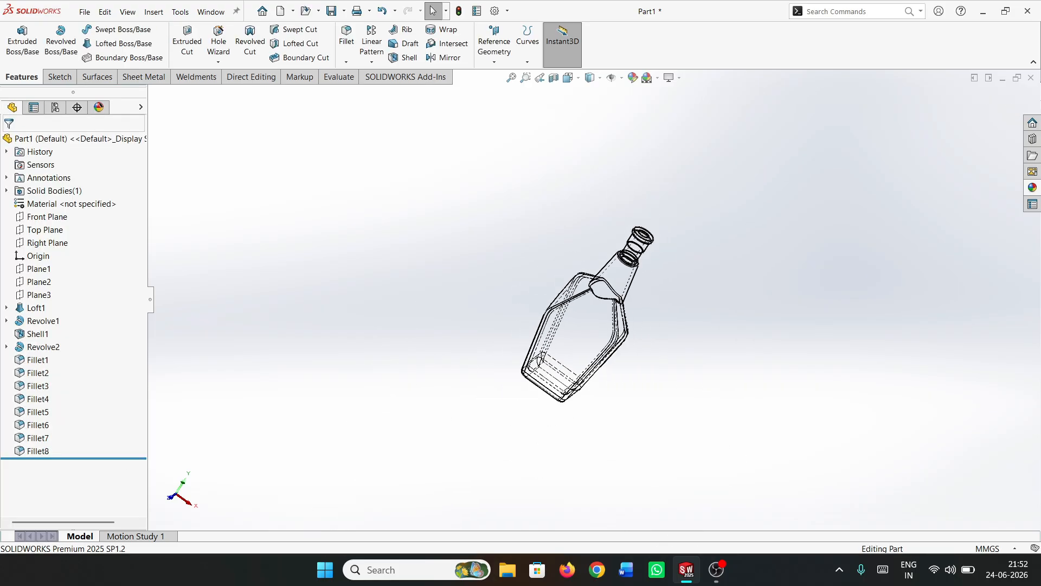
pyautogui.moveTo(596, 296); pyautogui.dragTo(527, 298, button='middle')
pyautogui.click(589, 77)
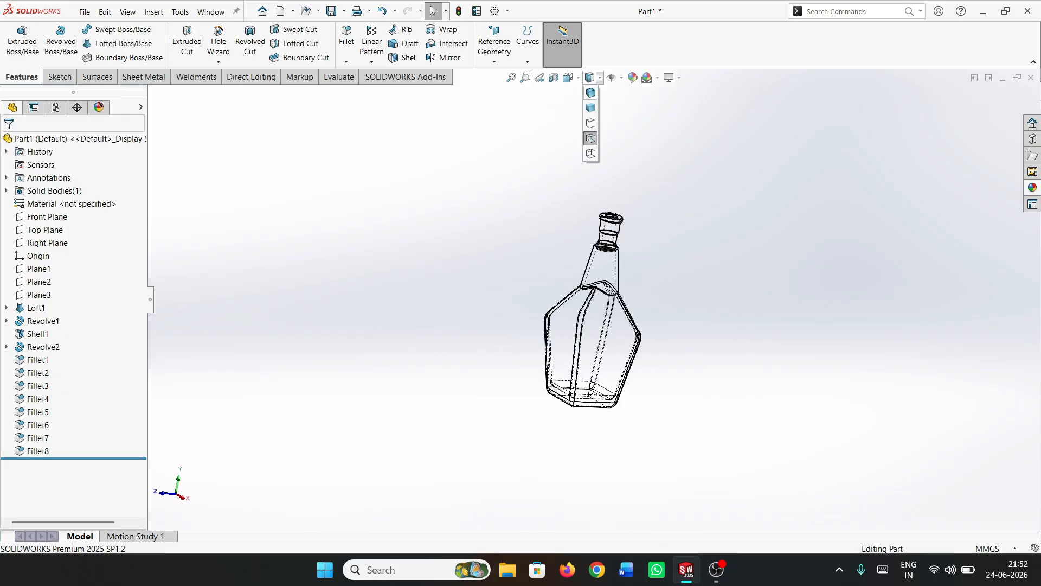
pyautogui.click(590, 93)
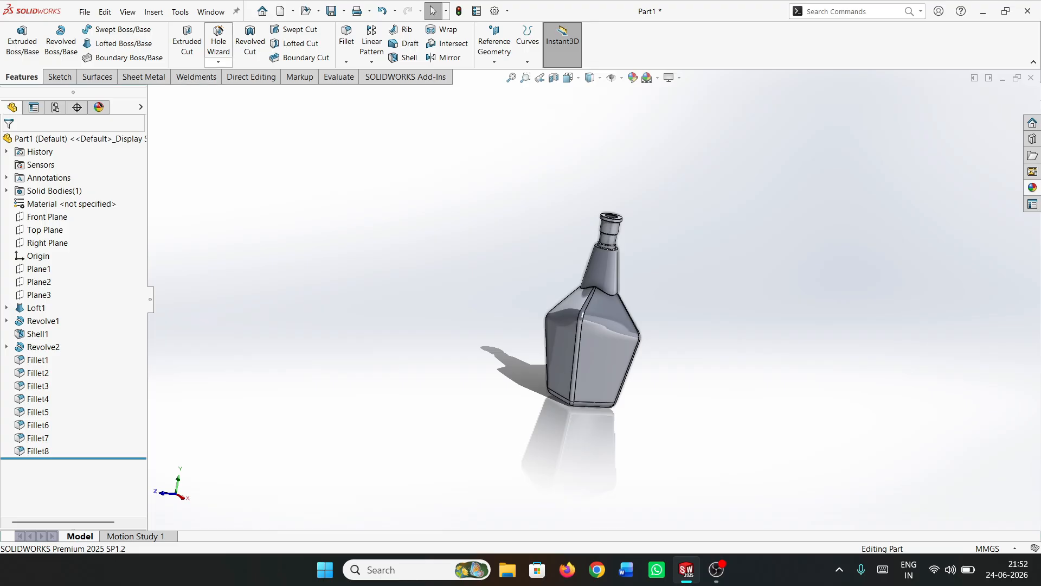
# Start a thread on the neck's cylindrical band, from its edge beneath the rim up to its lower edge
pyautogui.click(218, 61)
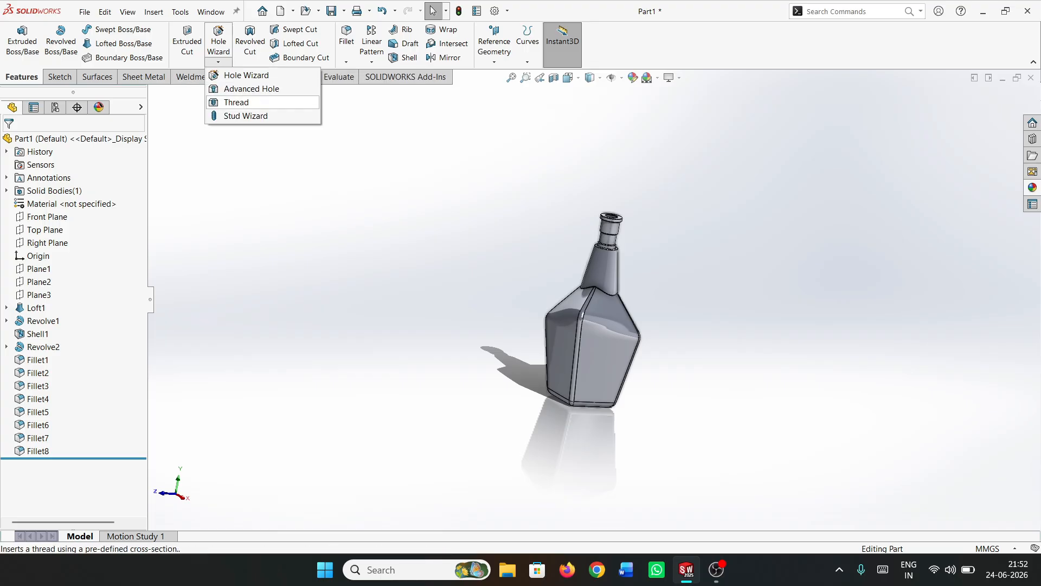
pyautogui.click(236, 102)
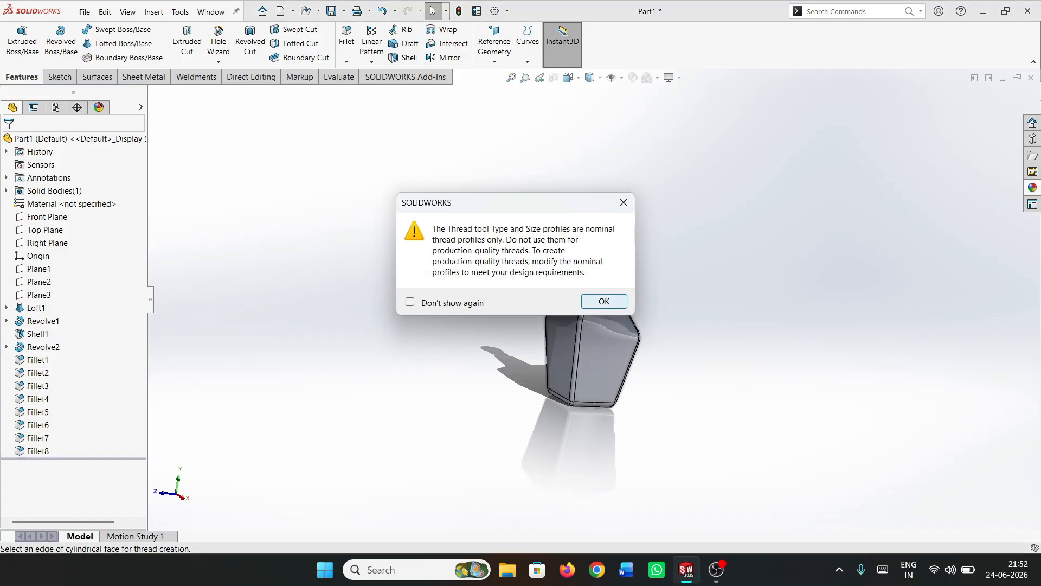
pyautogui.press('Return')
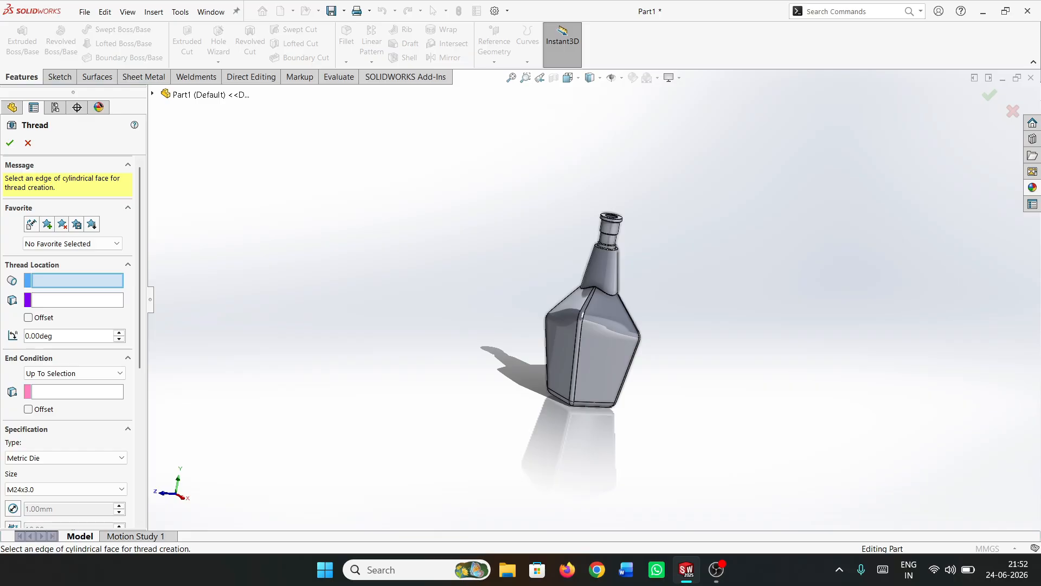
pyautogui.scroll(-5, 613, 216)
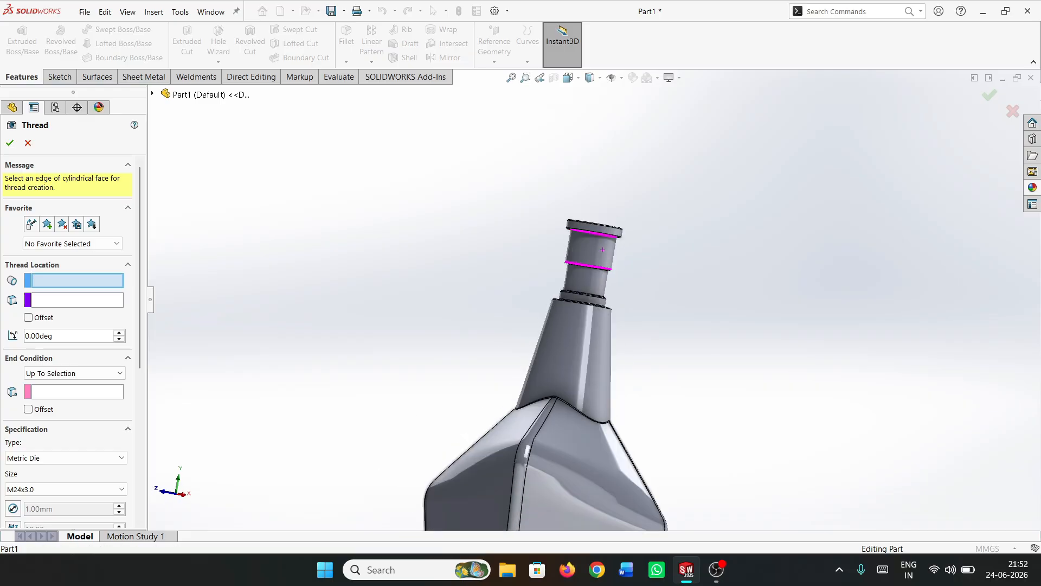
pyautogui.scroll(-5, 600, 220)
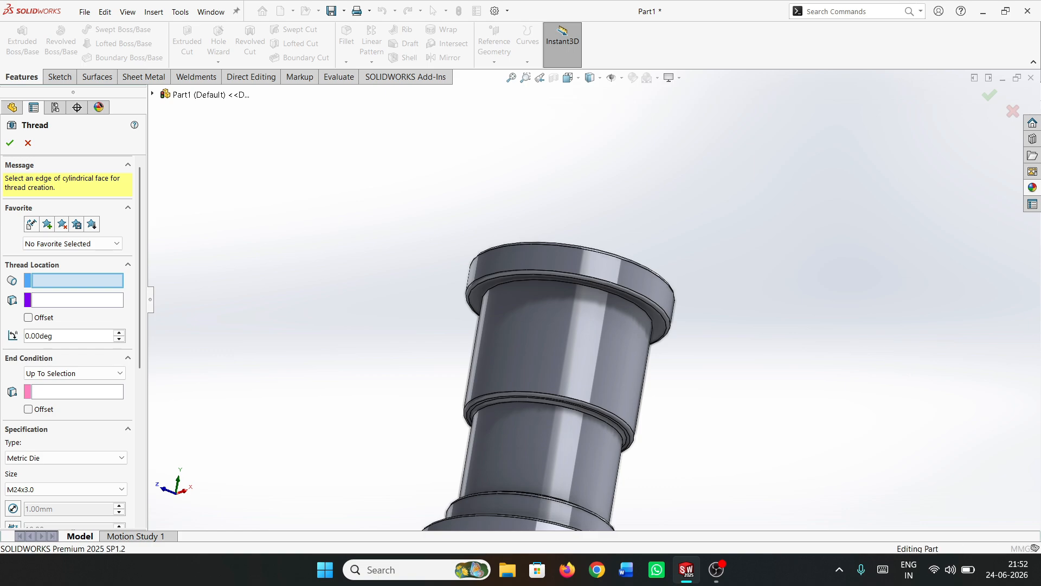
pyautogui.click(516, 332)
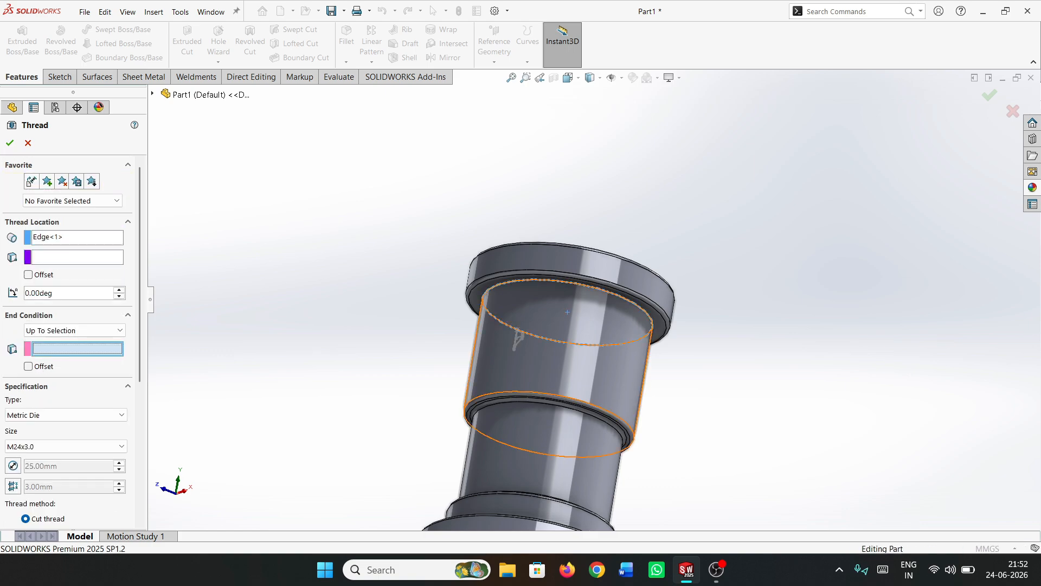
pyautogui.moveTo(608, 331); pyautogui.dragTo(583, 394, button='middle')
pyautogui.scroll(-5, 583, 395)
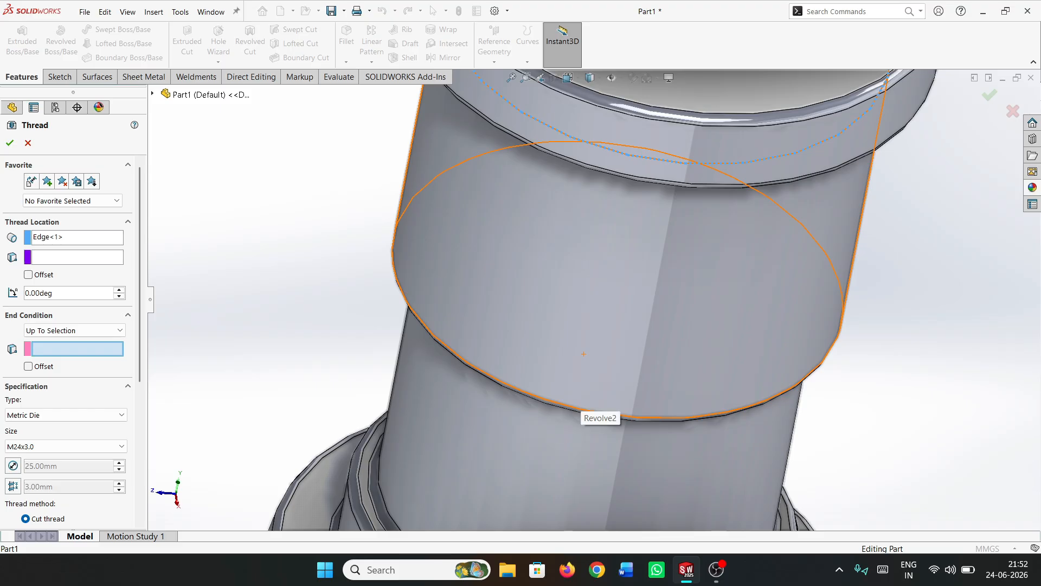
pyautogui.click(601, 416)
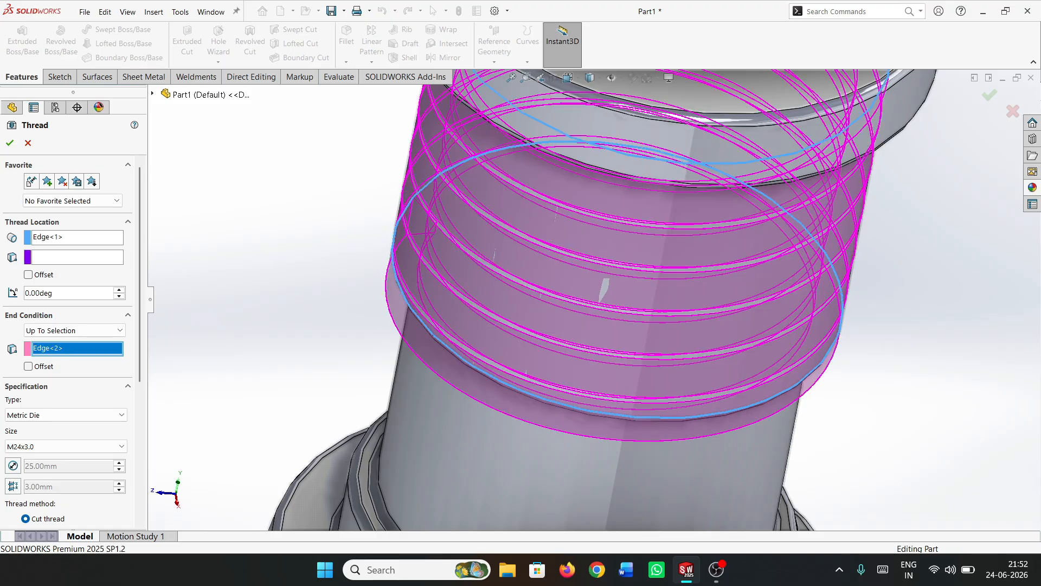
# Offset the thread's end by 1 mm in the reversed direction and create the Metric Die M24x3.0 cut thread
pyautogui.scroll(6, 581, 350)
pyautogui.moveTo(583, 353); pyautogui.dragTo(615, 314, button='middle')
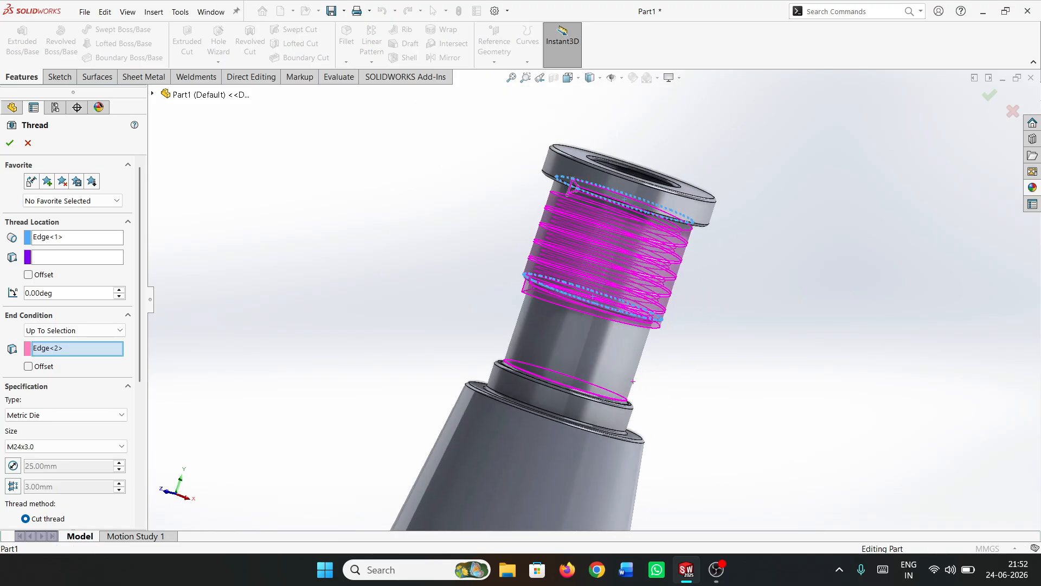
pyautogui.click(29, 366)
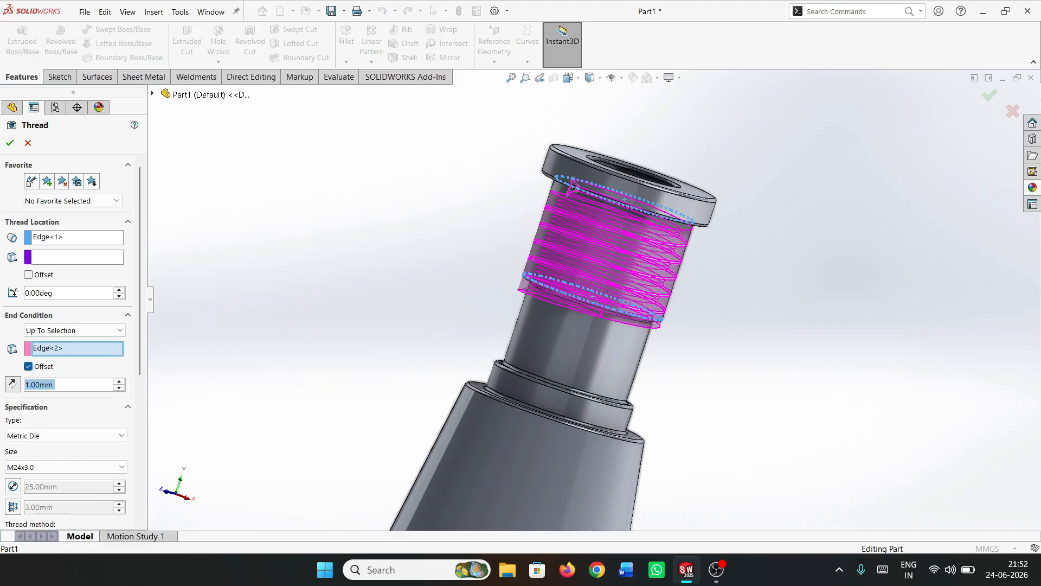
pyautogui.scroll(-3, 70, 326)
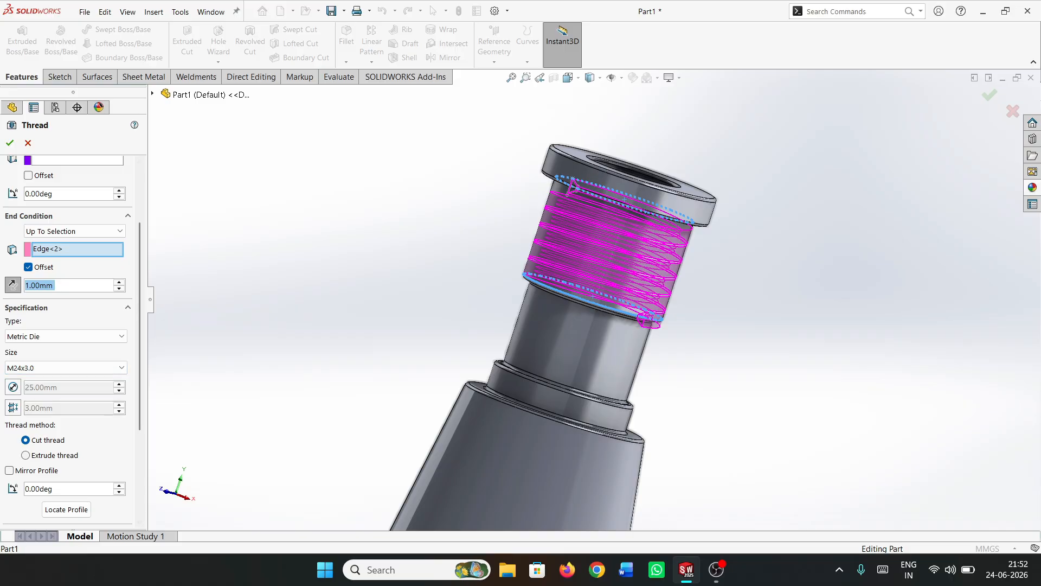
pyautogui.scroll(-3, 71, 325)
pyautogui.scroll(6, 70, 326)
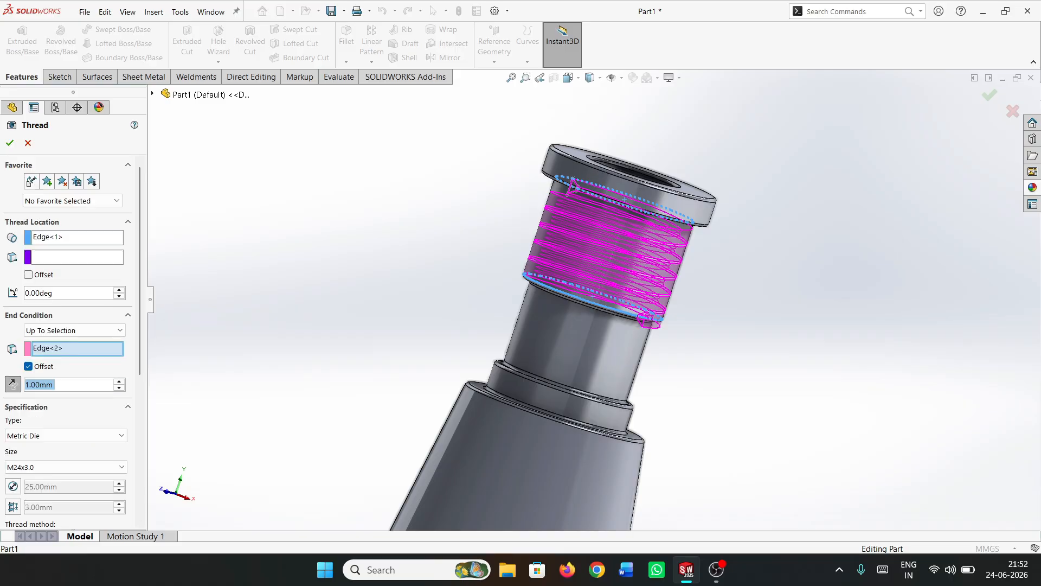
pyautogui.click(10, 143)
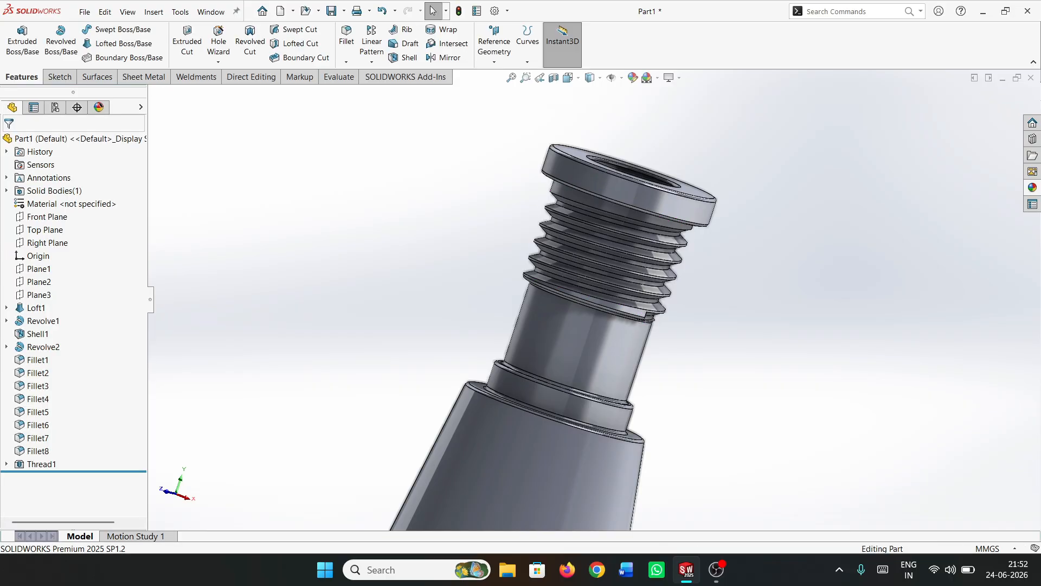
# Choose the reflective clear glass appearance from the Gloss glass category for the bottle
pyautogui.scroll(5, 595, 300)
pyautogui.scroll(4, 591, 304)
pyautogui.moveTo(591, 337); pyautogui.dragTo(645, 363, button='middle')
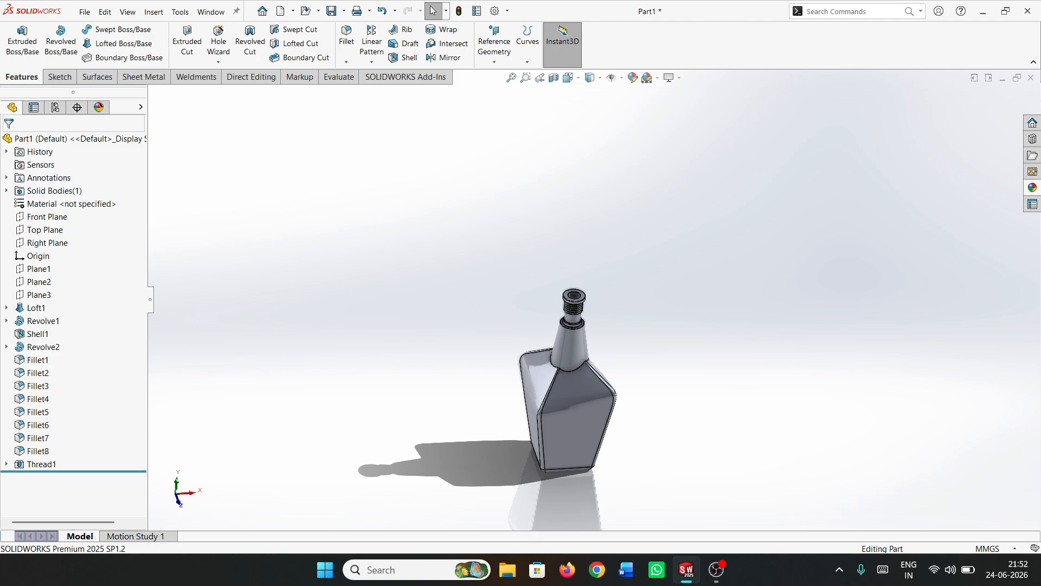
pyautogui.click(1033, 188)
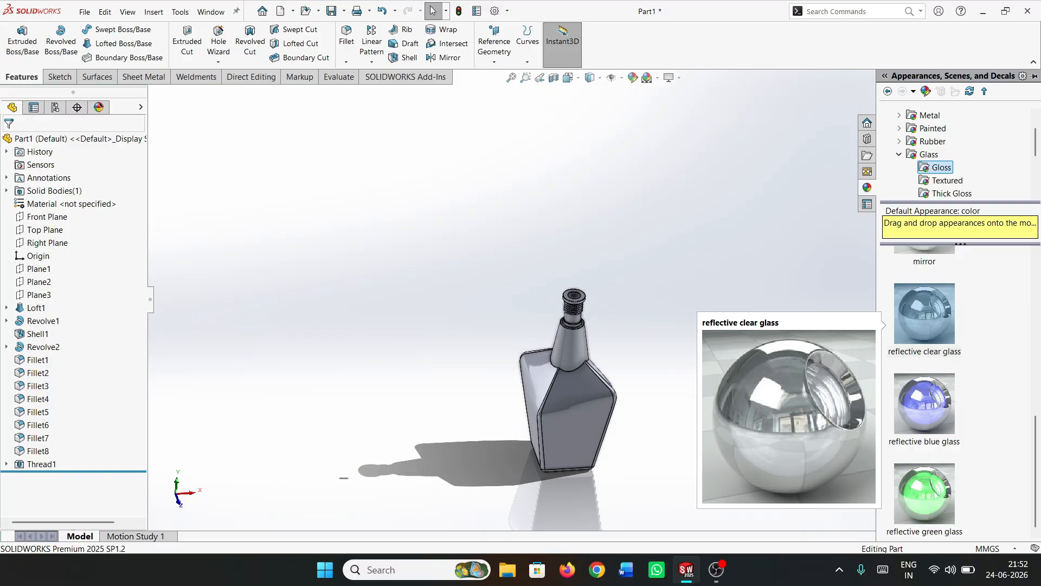
pyautogui.moveTo(925, 316)
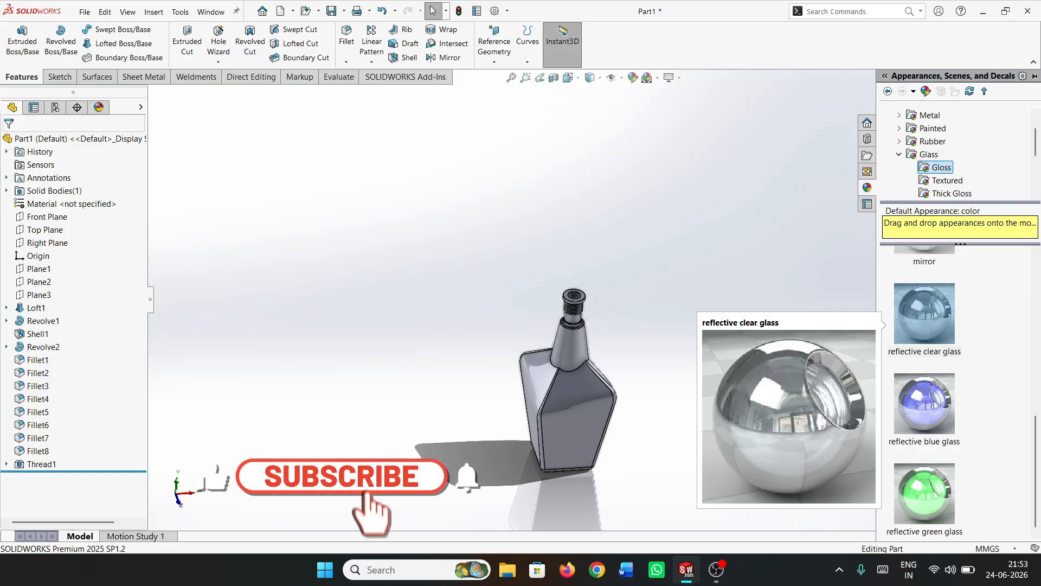
pyautogui.click(925, 316)
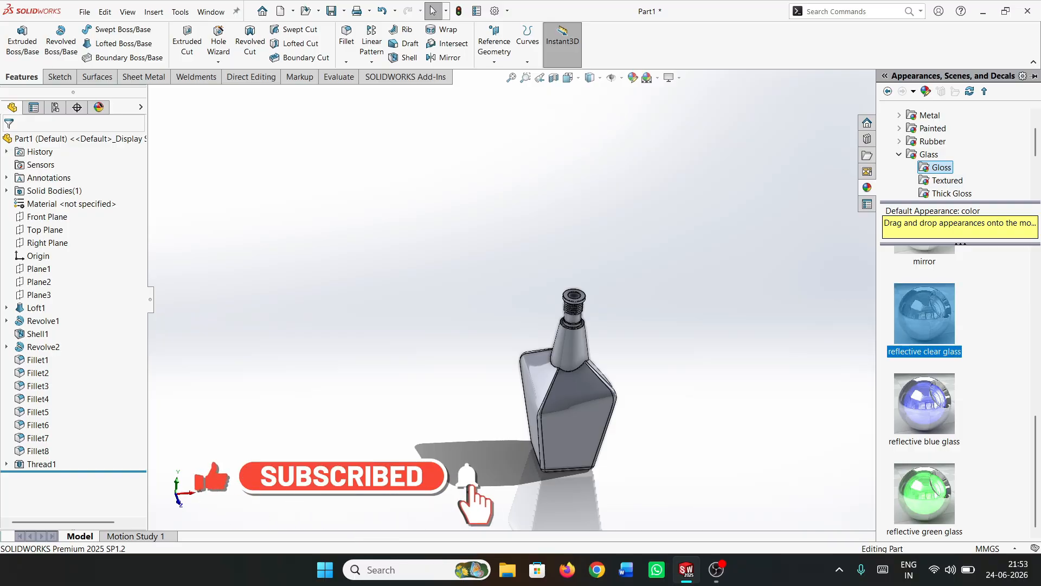